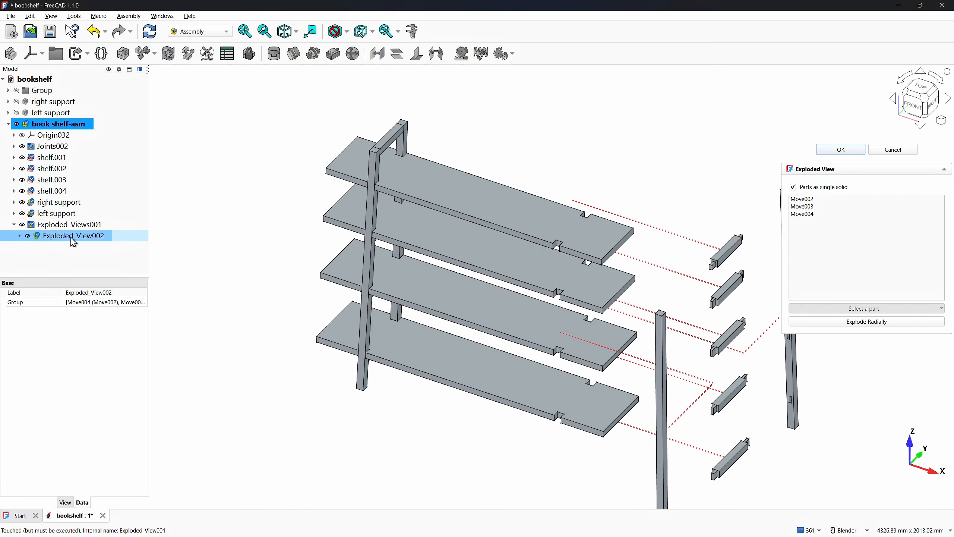
scroll(488, 371, down, 3)
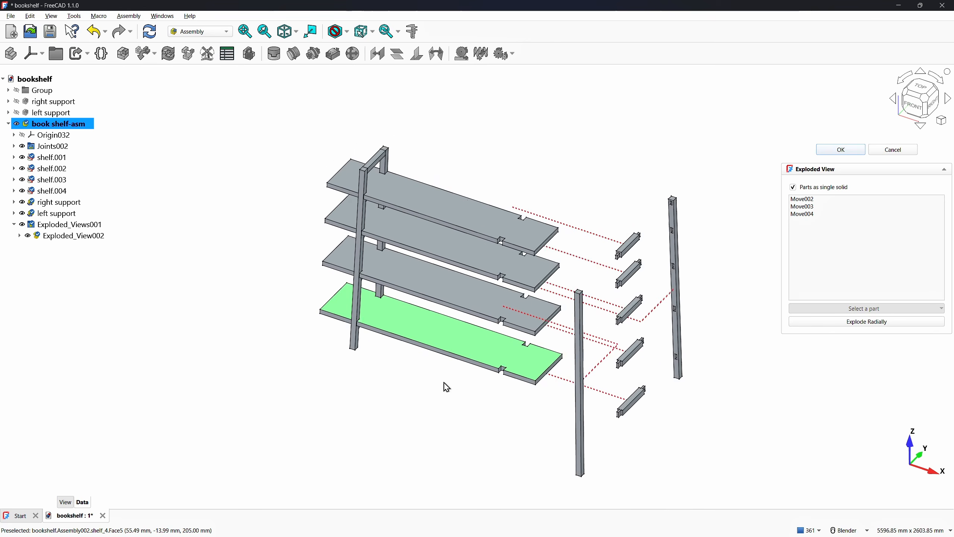
scroll(612, 333, up, 5)
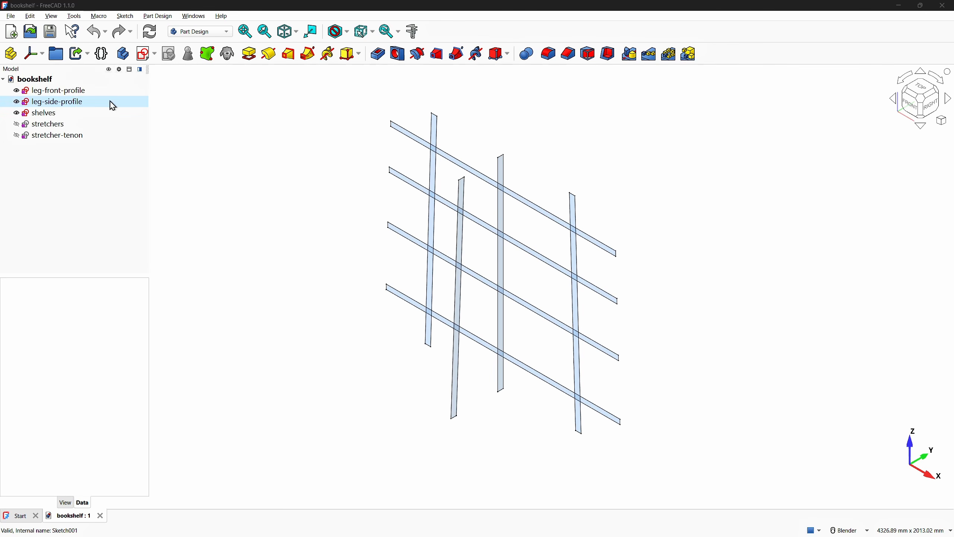
Examine the leg-front-profile, leg-side-profile and shelves sketches one after another to see which geometry each contains
click(78, 91)
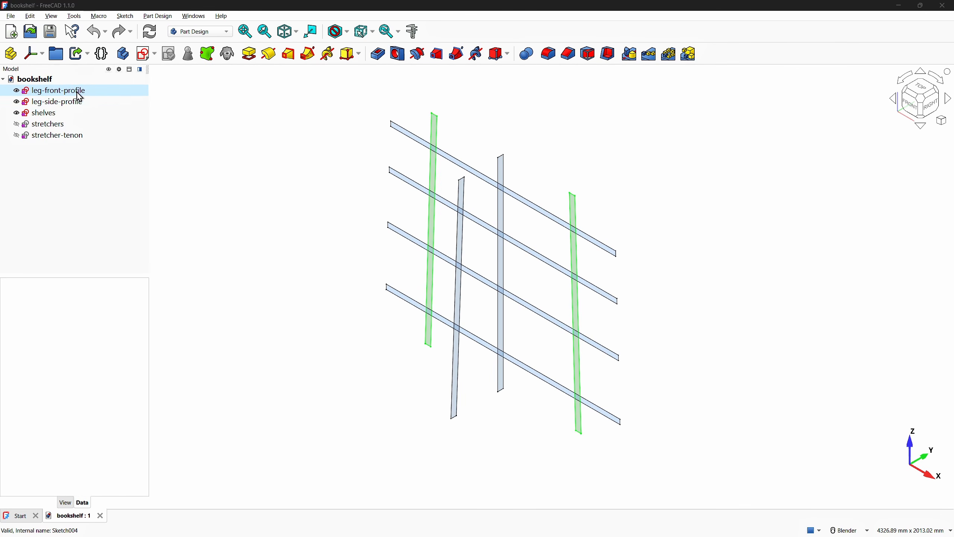
click(47, 92)
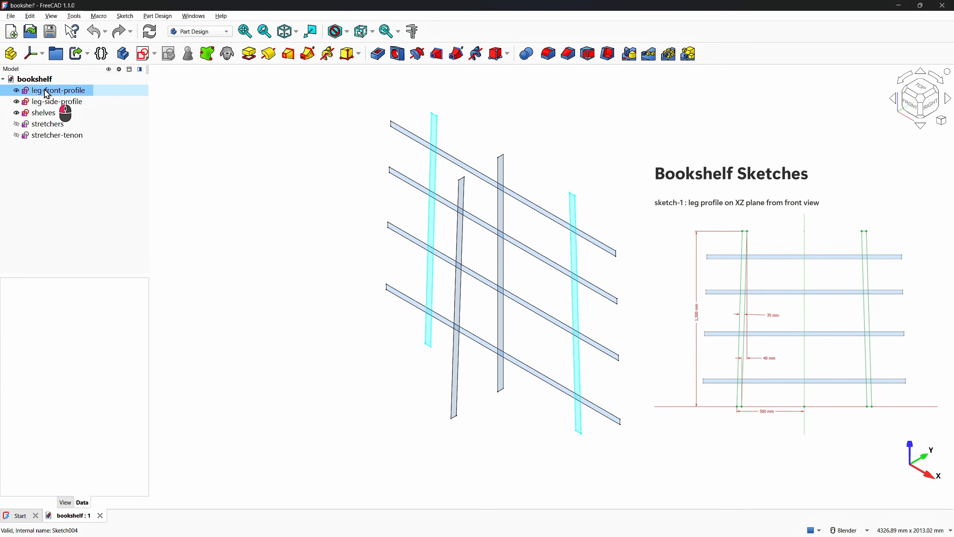
click(48, 102)
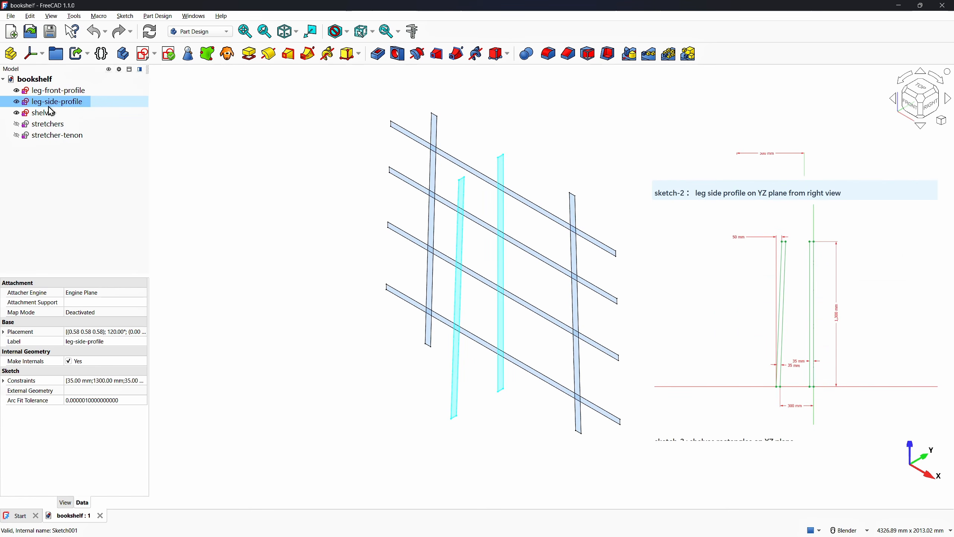
click(47, 112)
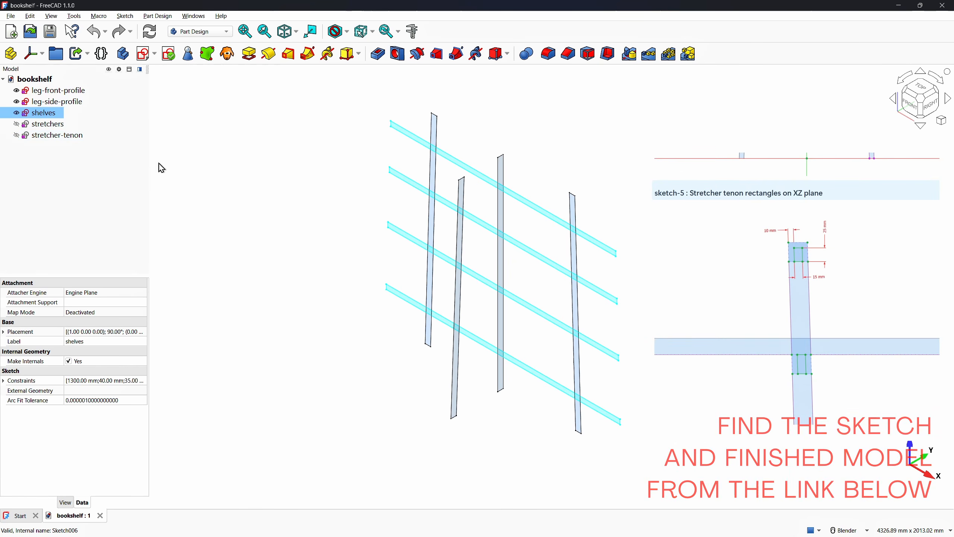
click(305, 210)
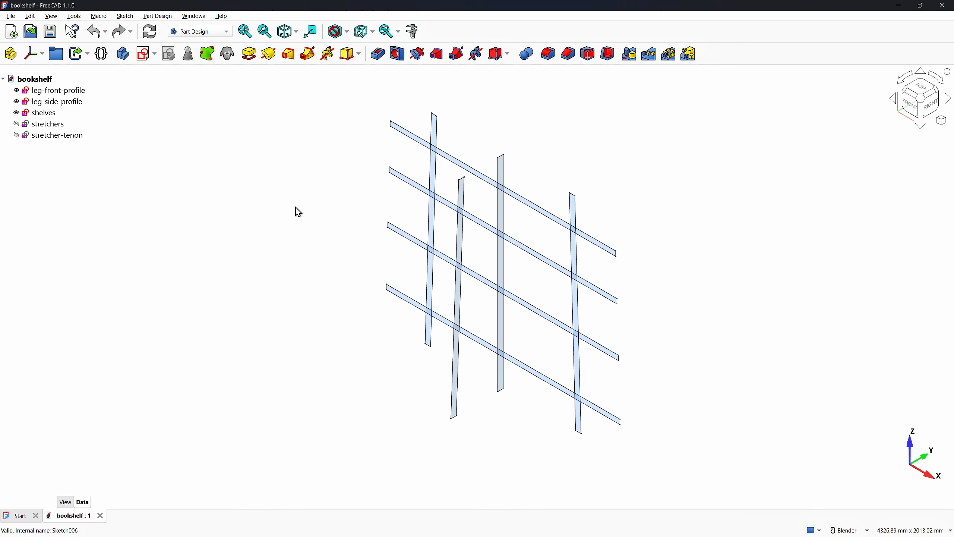
Create a new body and add a sub-shape binder of the right leg face from the leg-front-profile sketch
click(119, 56)
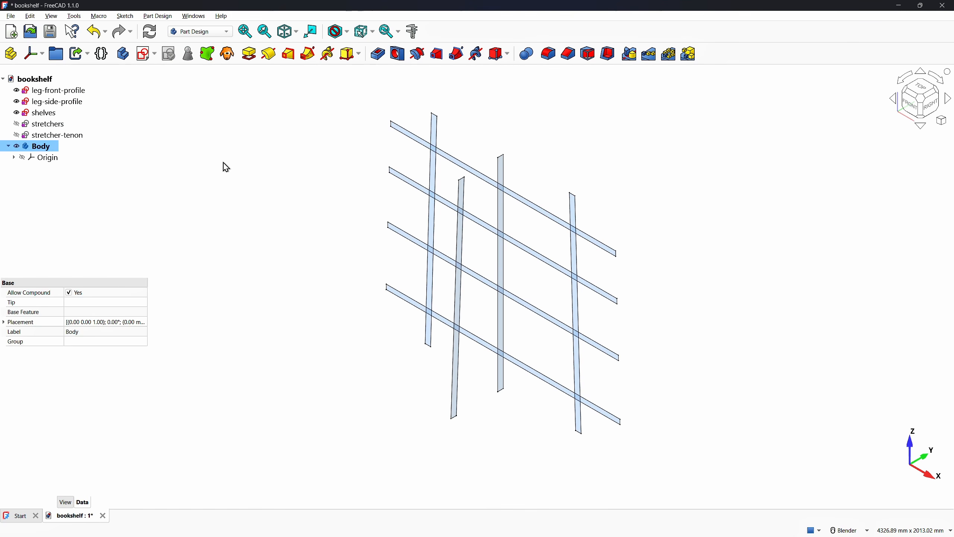
scroll(578, 282, up, 5)
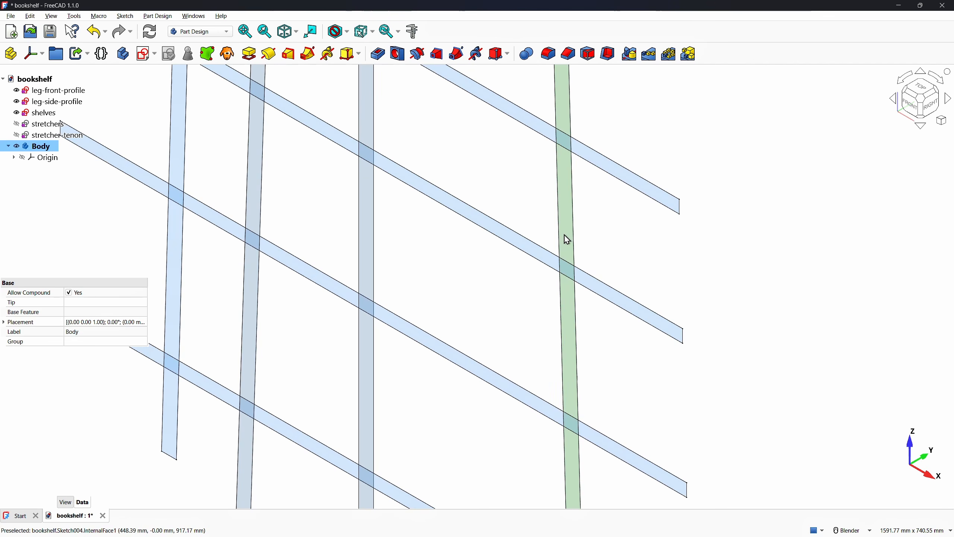
click(564, 237)
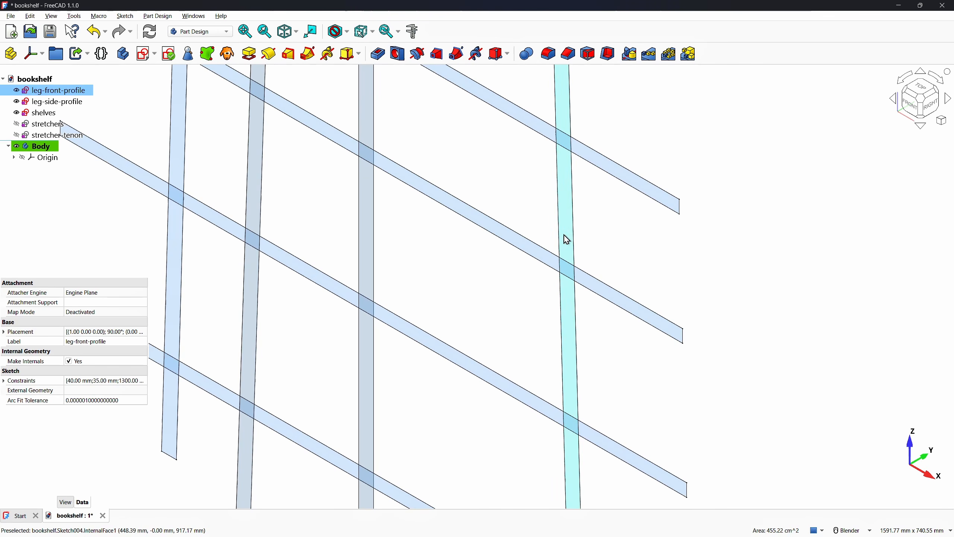
click(208, 57)
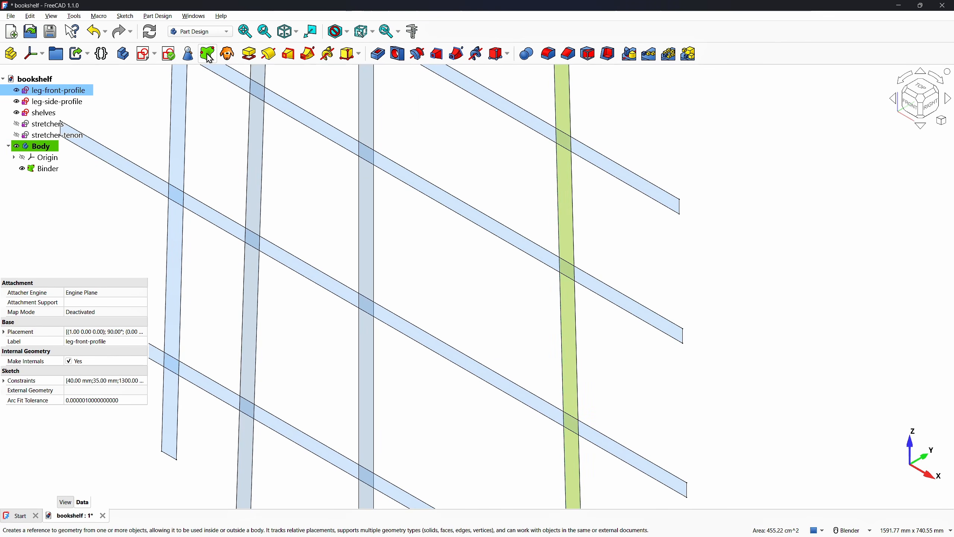
Pad the bound right leg face one-sided to a length of 35 mm
click(42, 170)
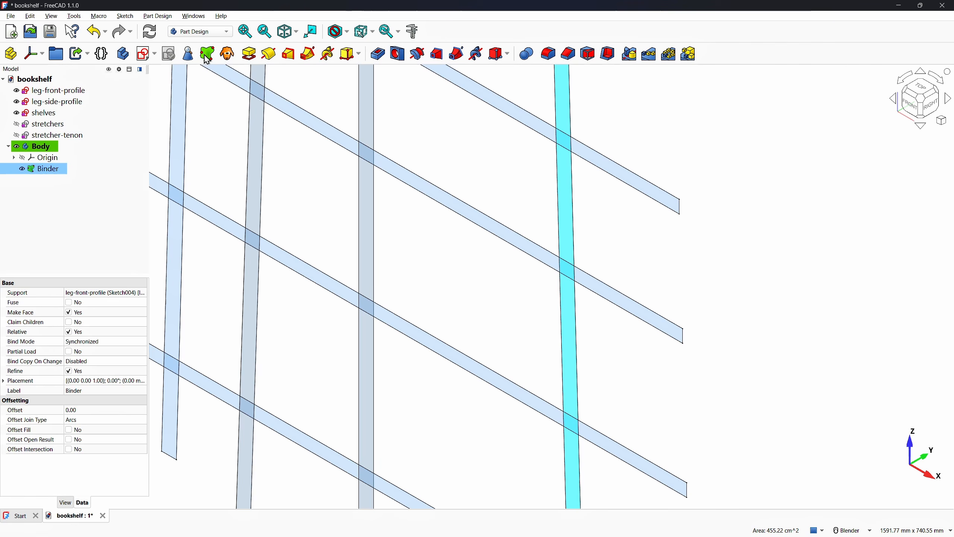
click(249, 54)
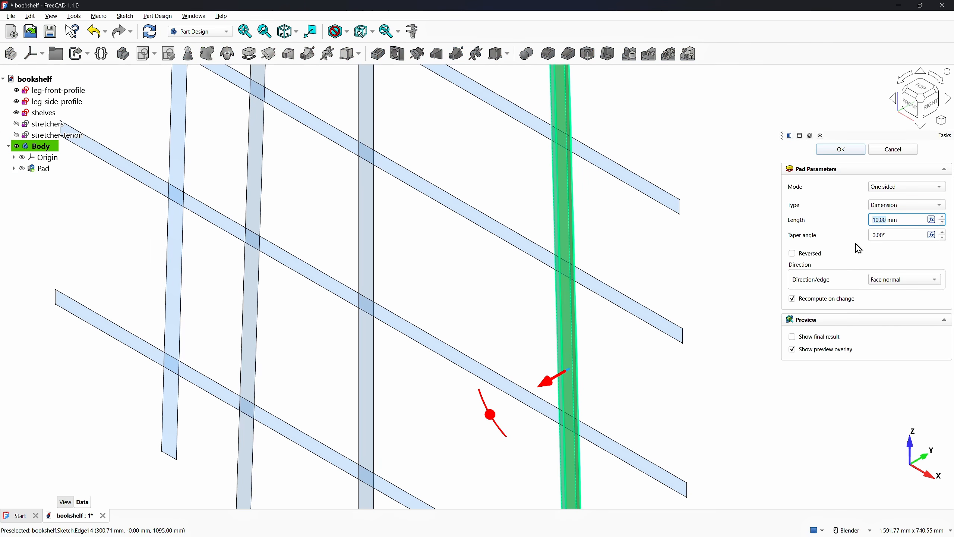
text(35)
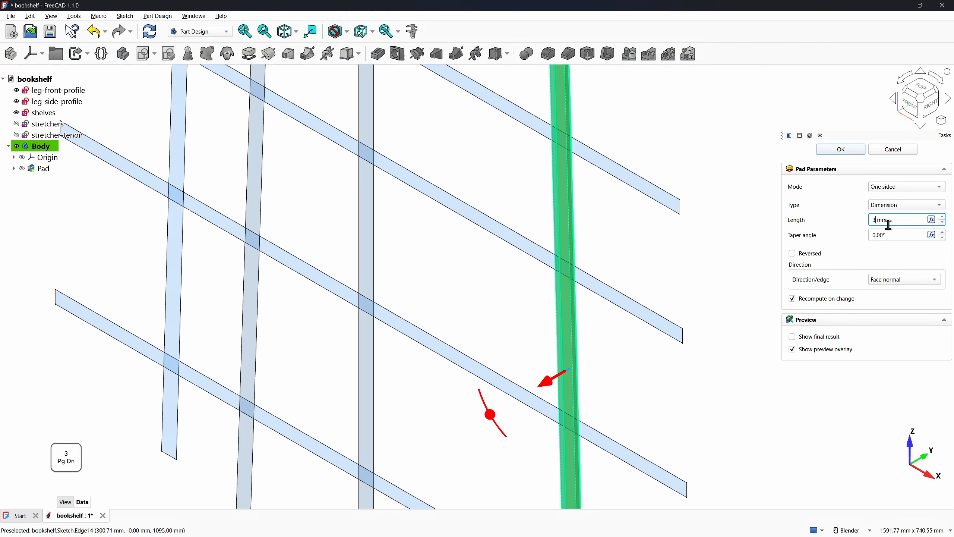
click(838, 150)
key(KP_Delete)
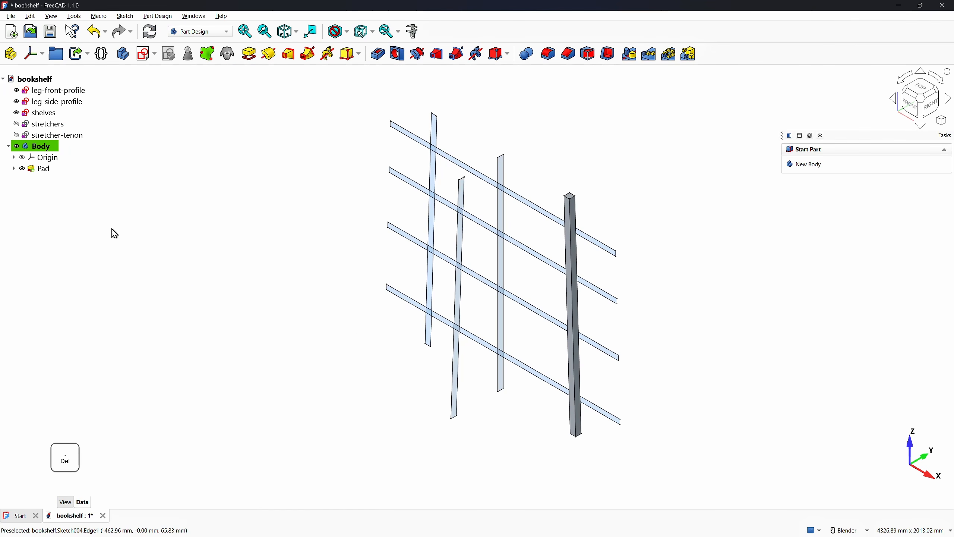
Rename the body containing the padded right leg as leg-r
click(28, 147)
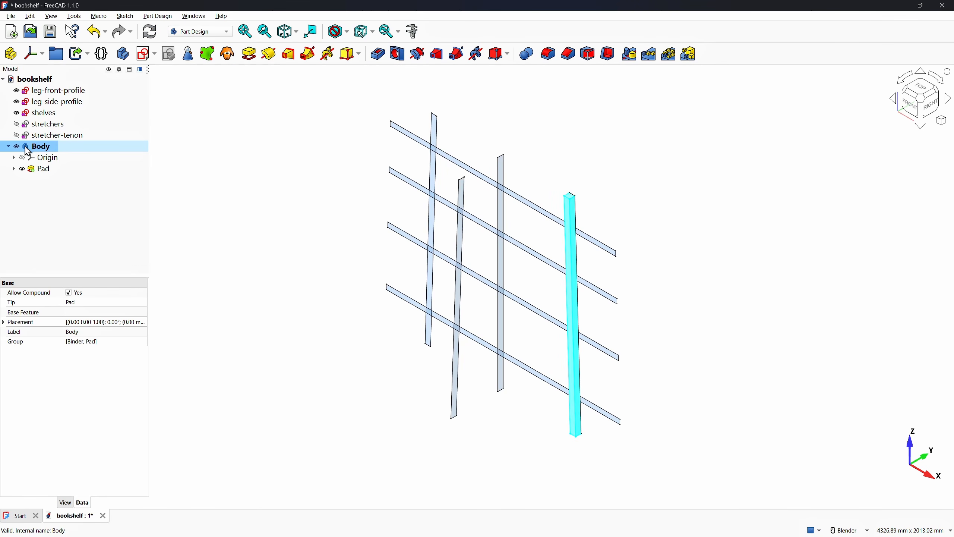
click(80, 332)
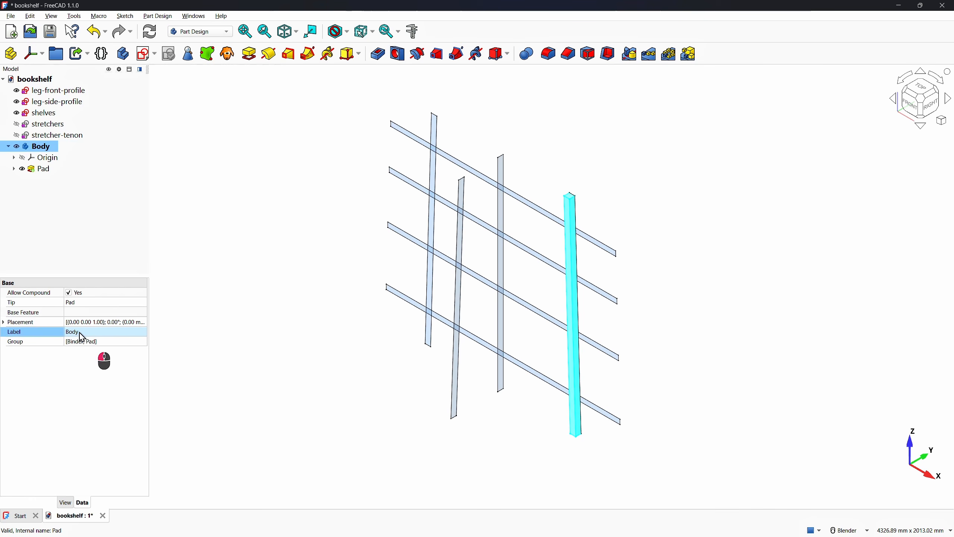
text(leg-)
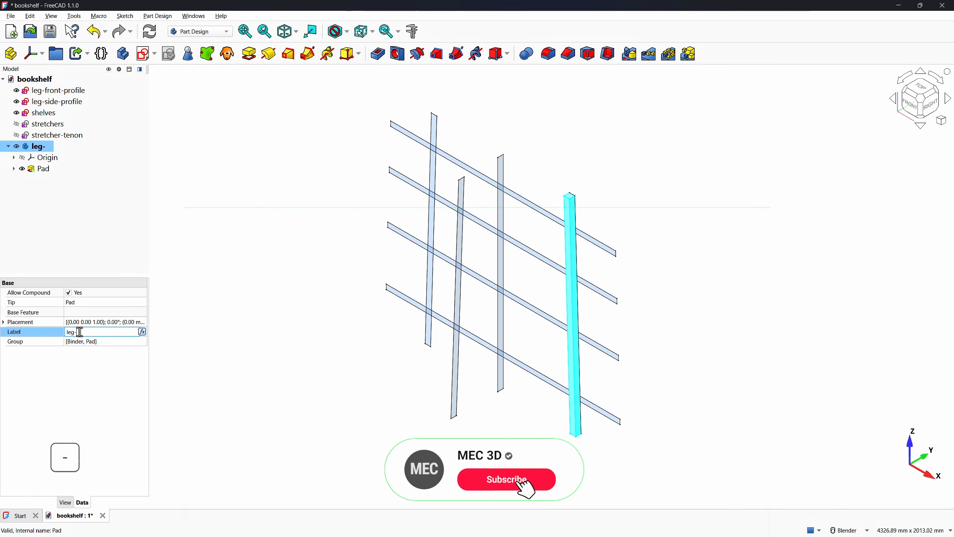
text(r)
key(Return)
click(263, 244)
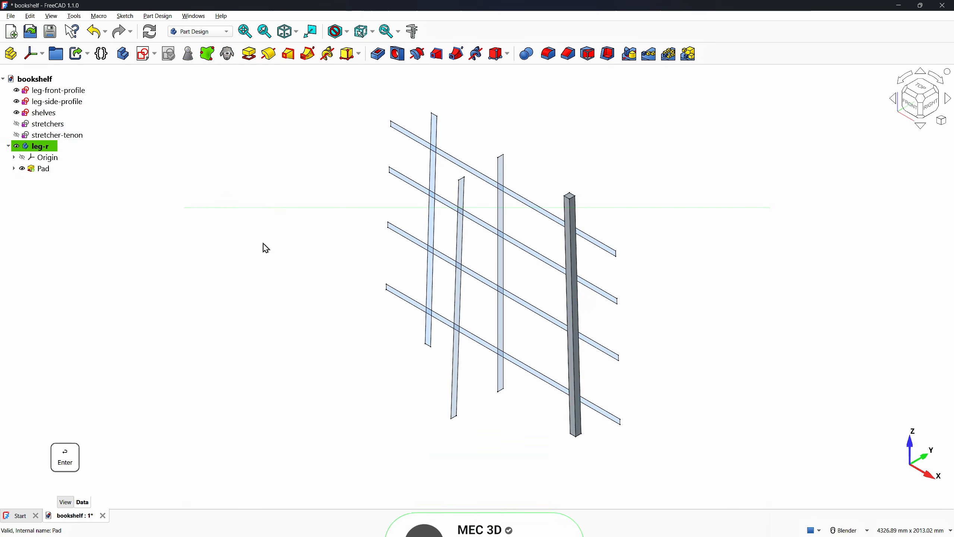
Create a second body and hide the leg-r body
click(123, 54)
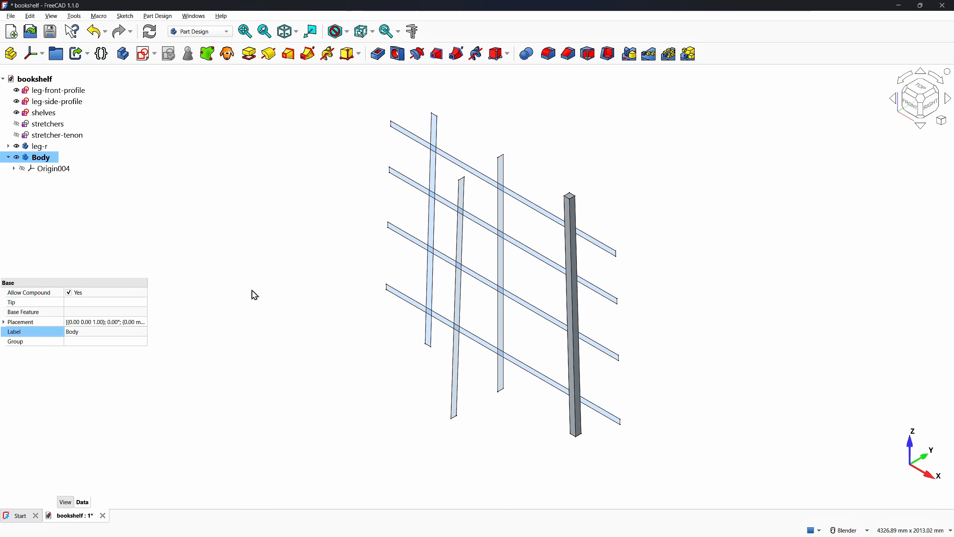
click(244, 357)
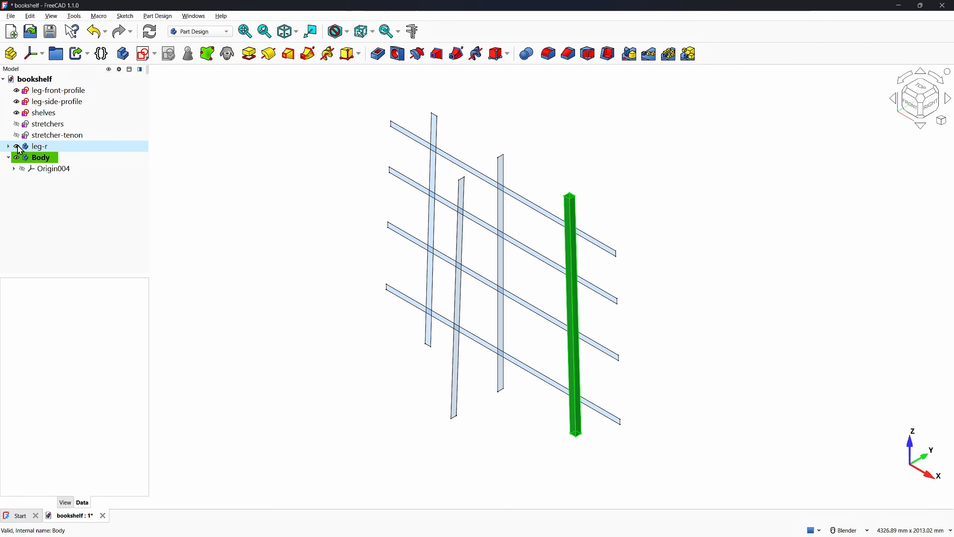
click(17, 146)
Add a sub-shape binder of the right leg face from leg-front-profile to the second body
scroll(575, 309, up, 3)
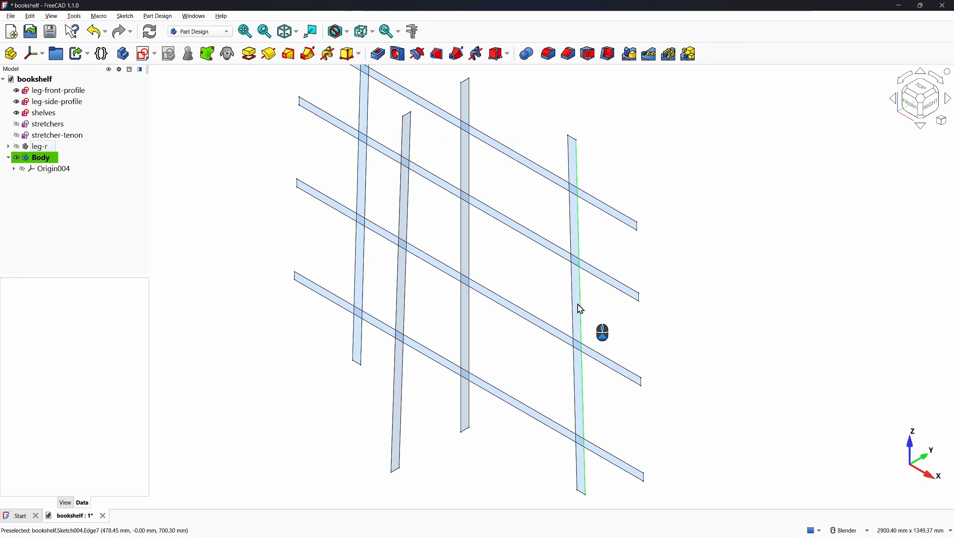
click(575, 304)
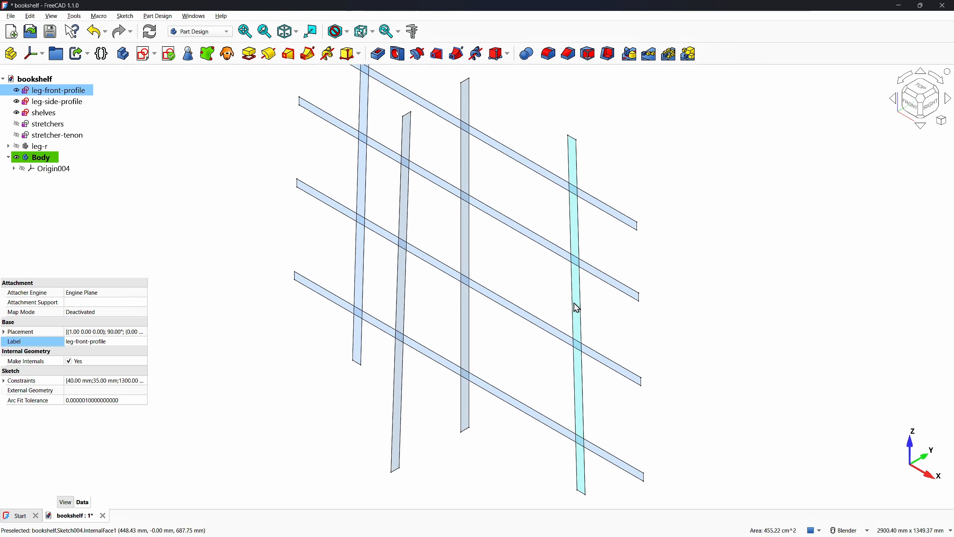
click(208, 54)
Pad the second body's bound leg face 410 mm toward the front, extending past the slanted leg side profile
click(56, 182)
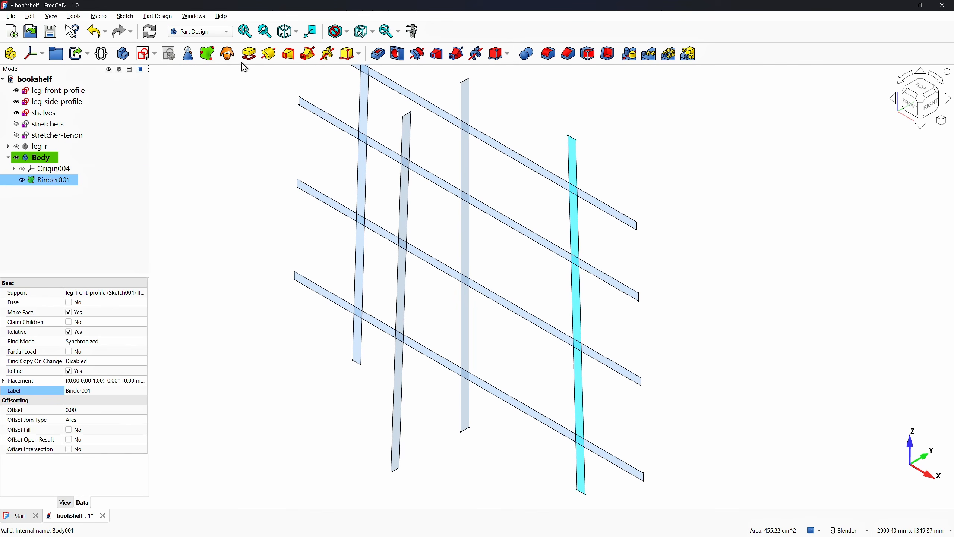
click(249, 55)
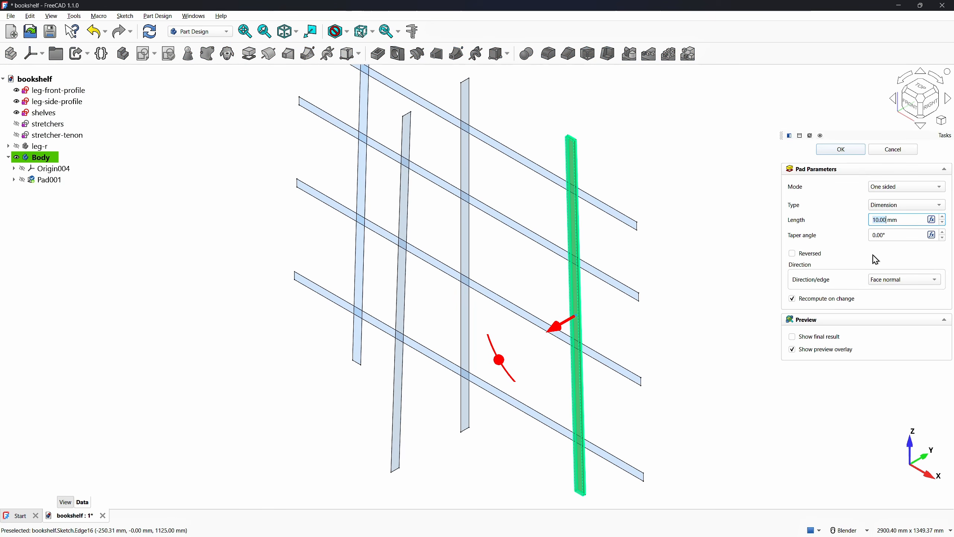
click(934, 106)
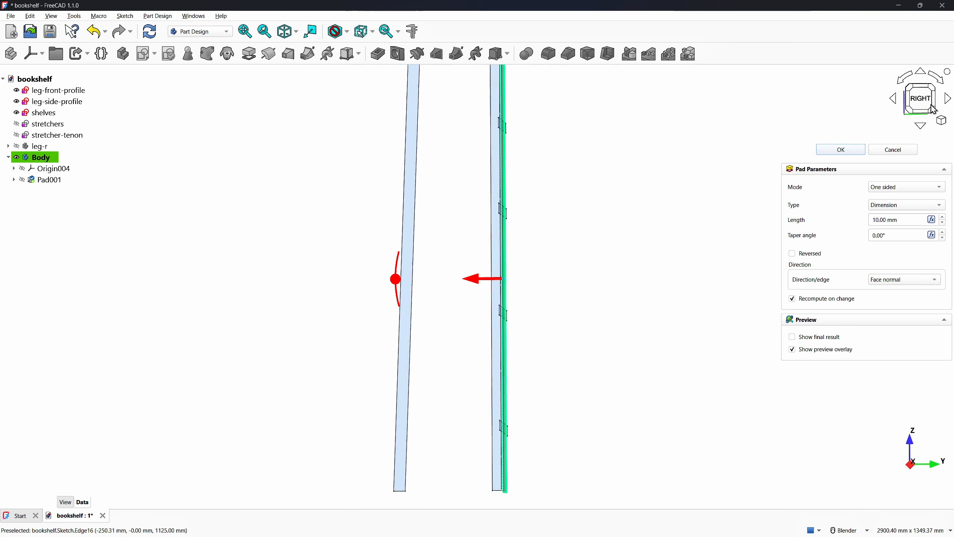
scroll(482, 279, down, 2)
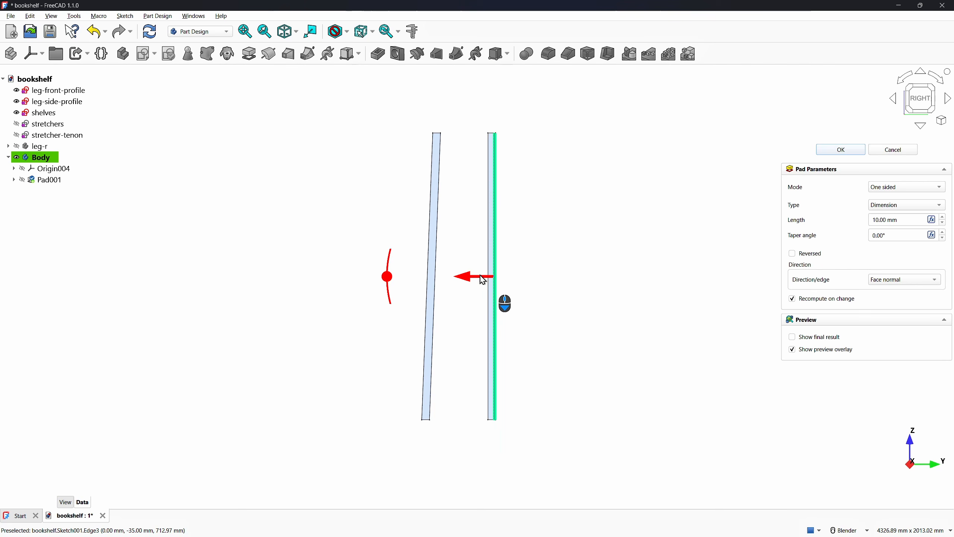
drag(472, 281, 378, 280)
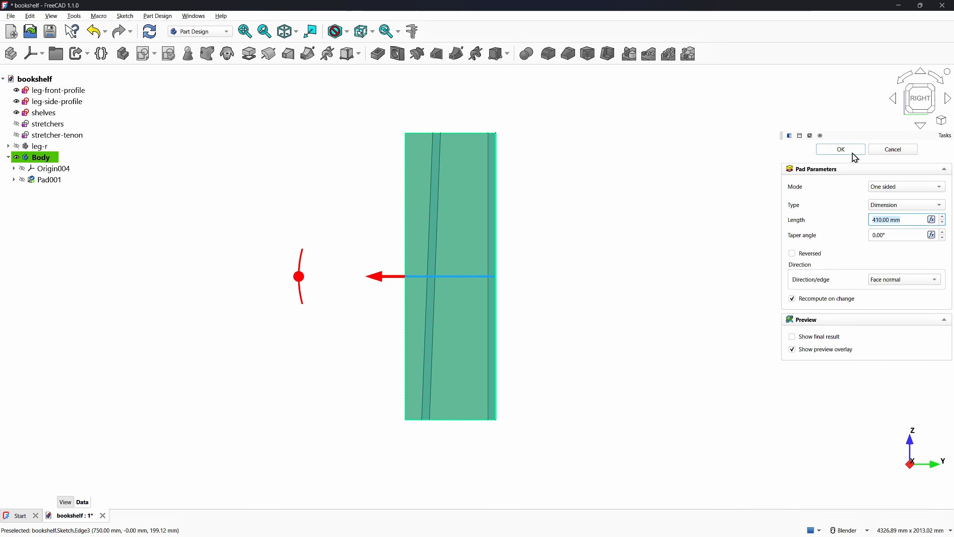
click(842, 150)
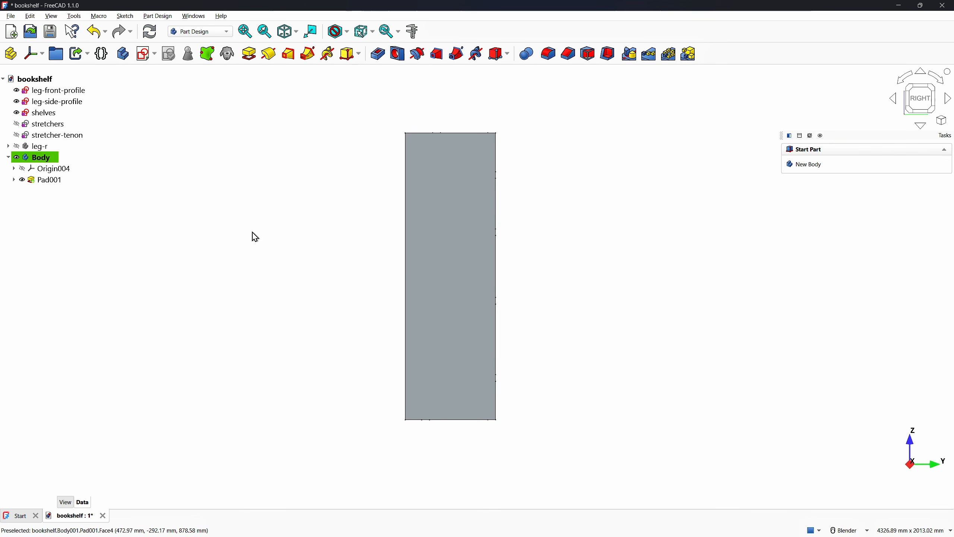
key(0)
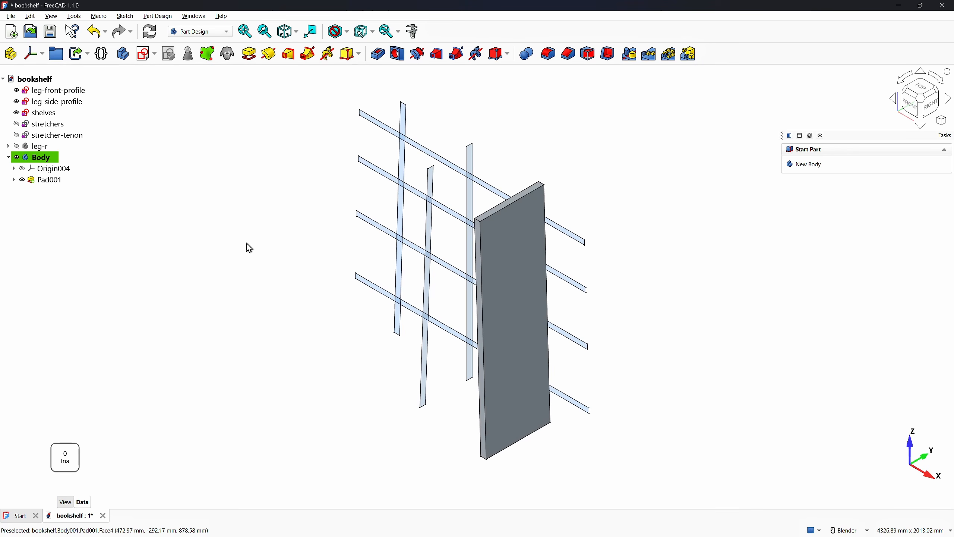
Create a third body and add a sub-shape binder of the slanted leg face from the leg-side-profile sketch
click(123, 54)
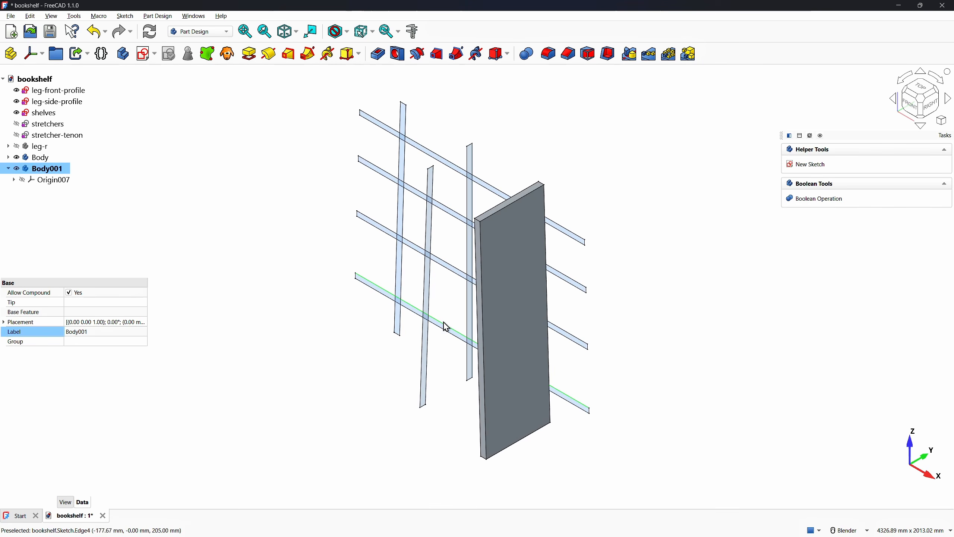
scroll(445, 326, up, 4)
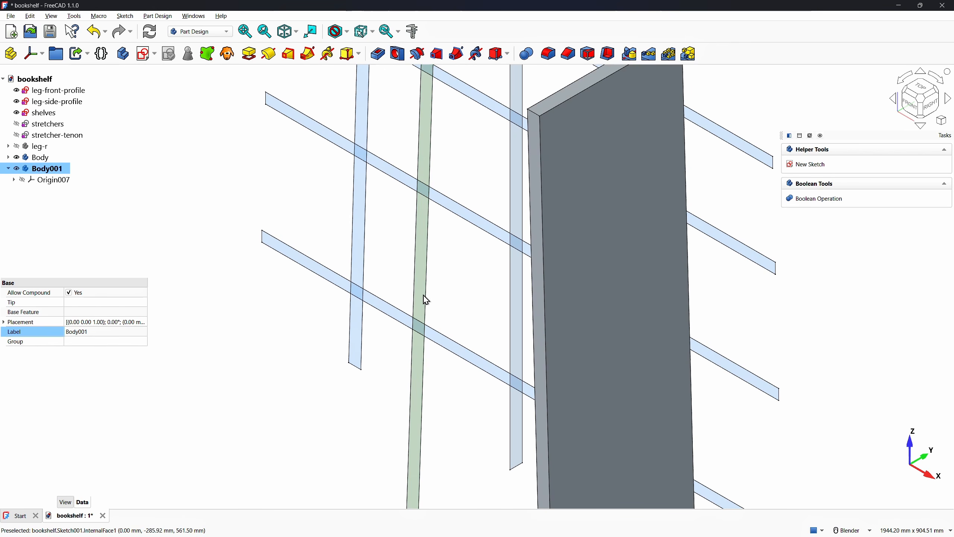
click(425, 297)
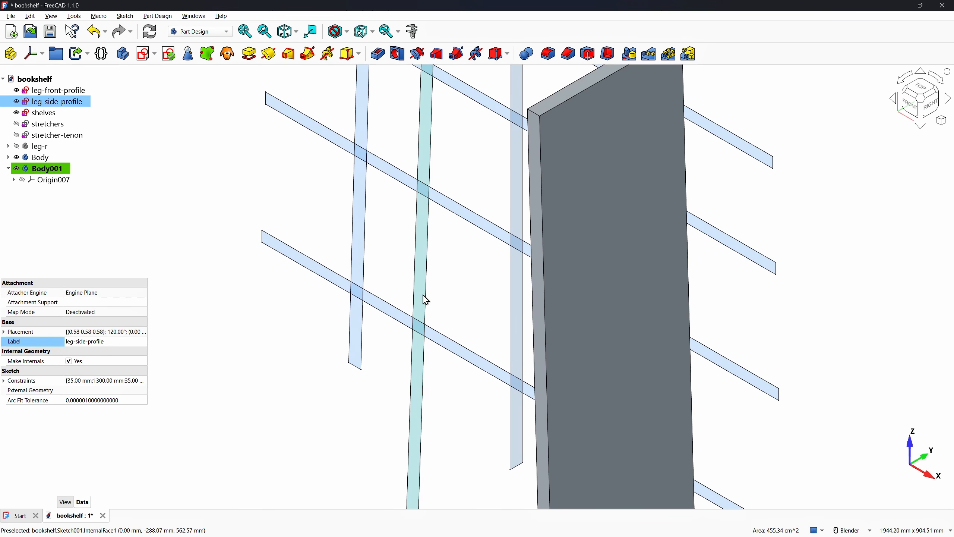
click(209, 54)
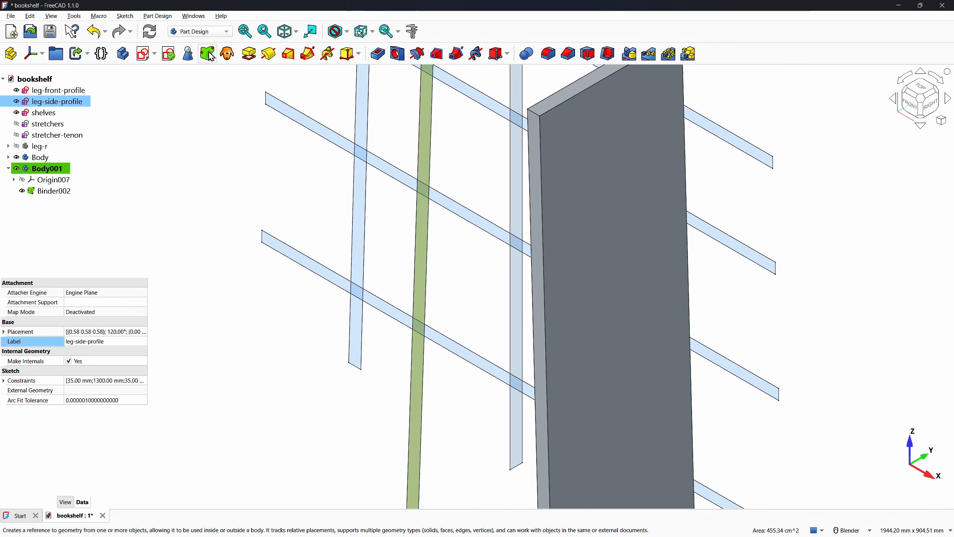
click(49, 190)
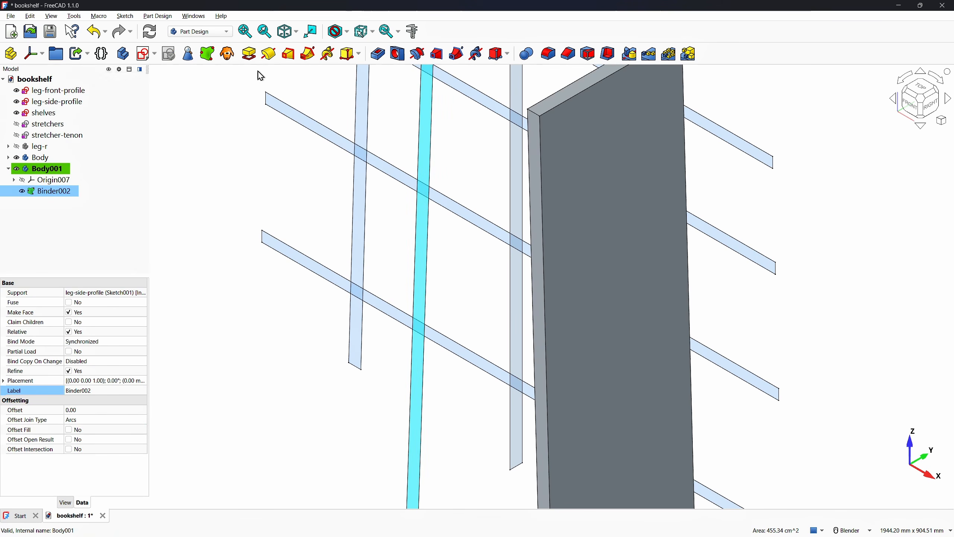
Pad the third body's bound slanted leg face 610 mm toward the right, extending past the right leg
click(248, 53)
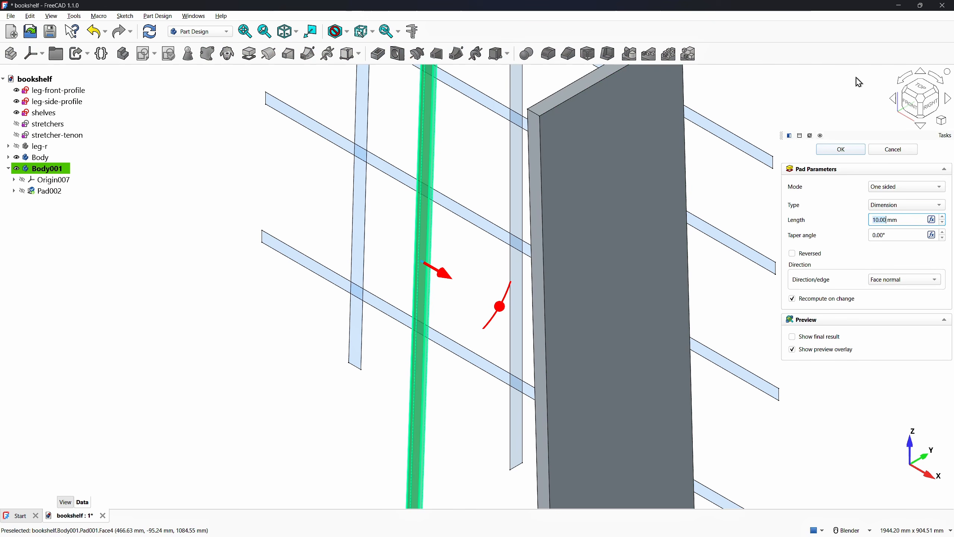
click(910, 104)
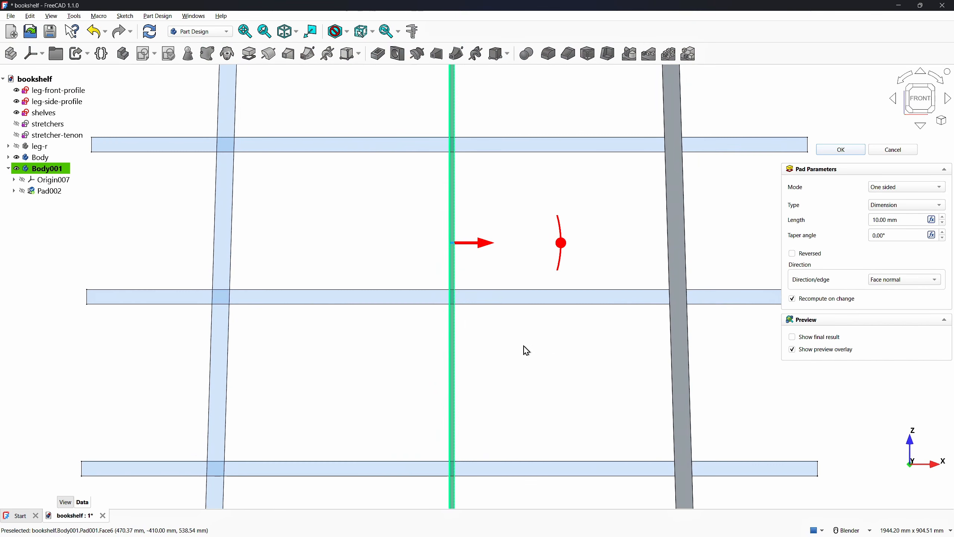
key(KP_Delete)
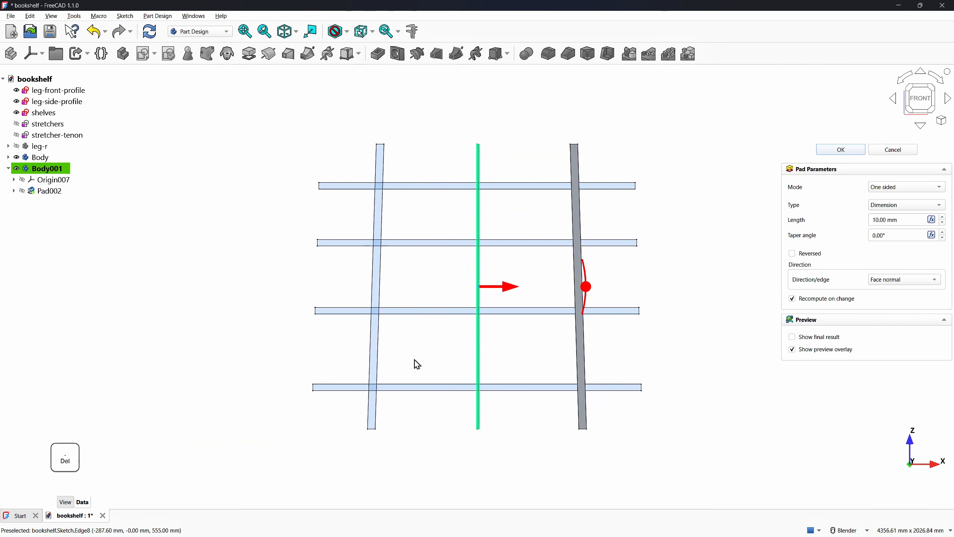
drag(511, 287, 641, 287)
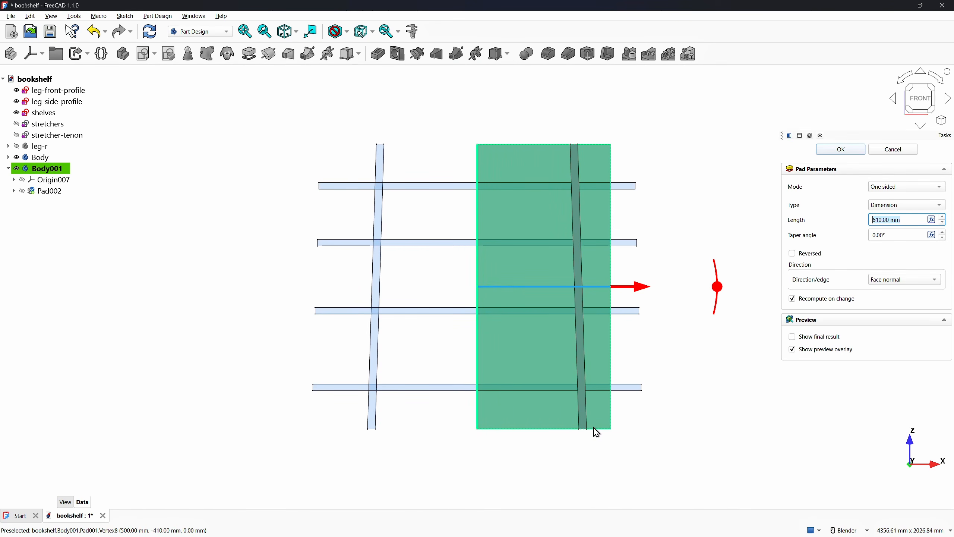
click(838, 151)
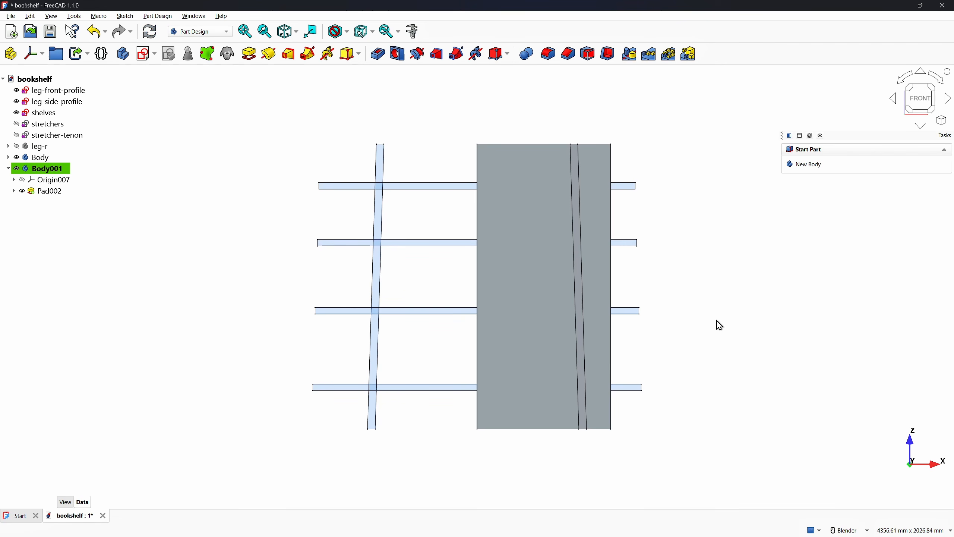
Intersect the third body with the second body using a Boolean operation of type Common
key(0)
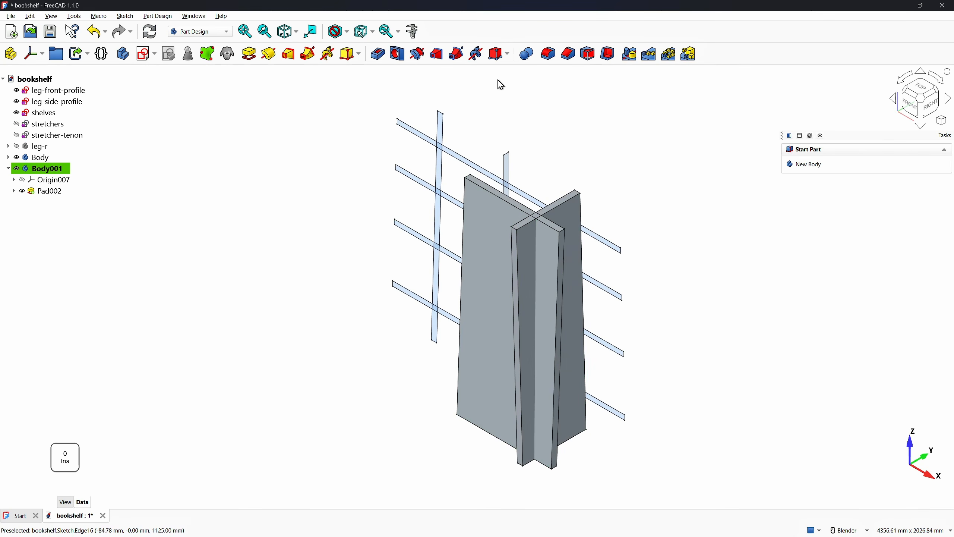
click(527, 55)
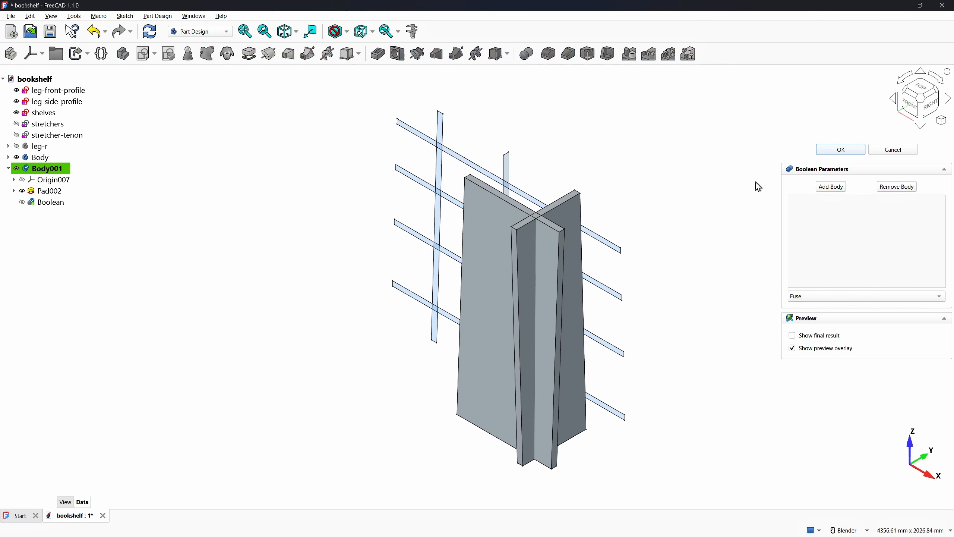
click(831, 187)
click(554, 283)
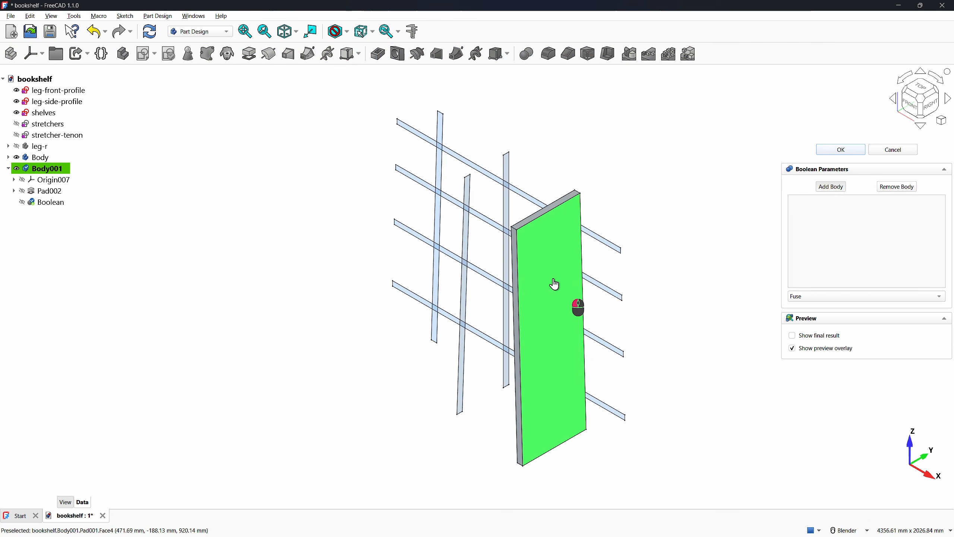
click(804, 299)
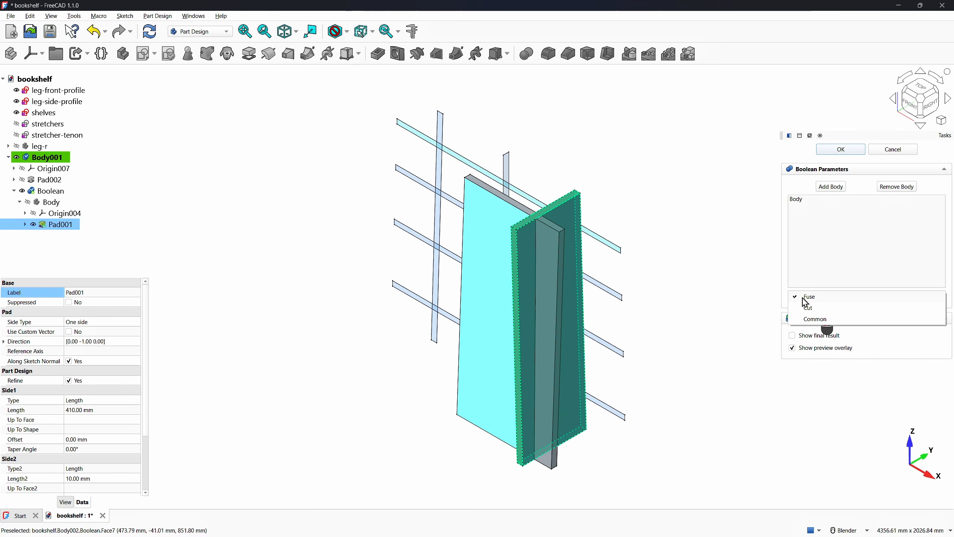
click(816, 319)
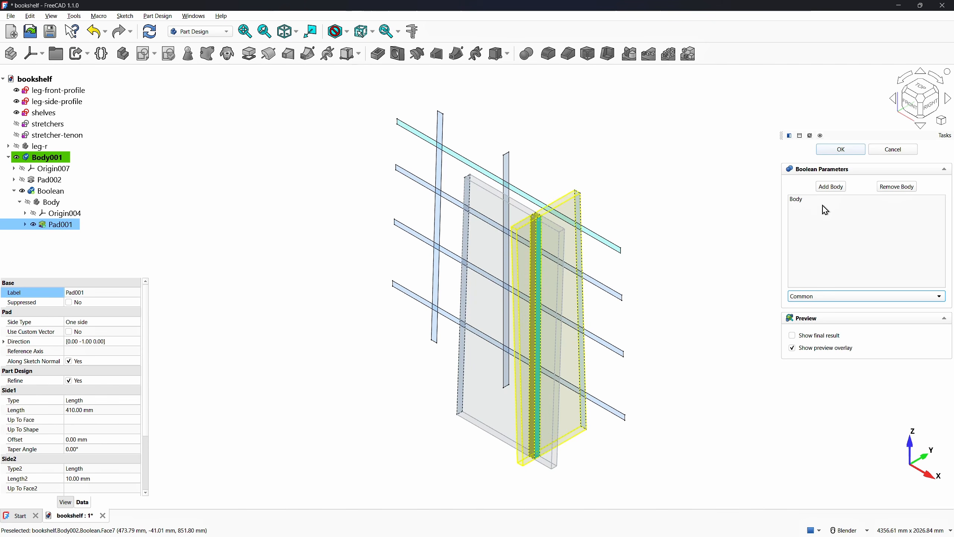
click(841, 149)
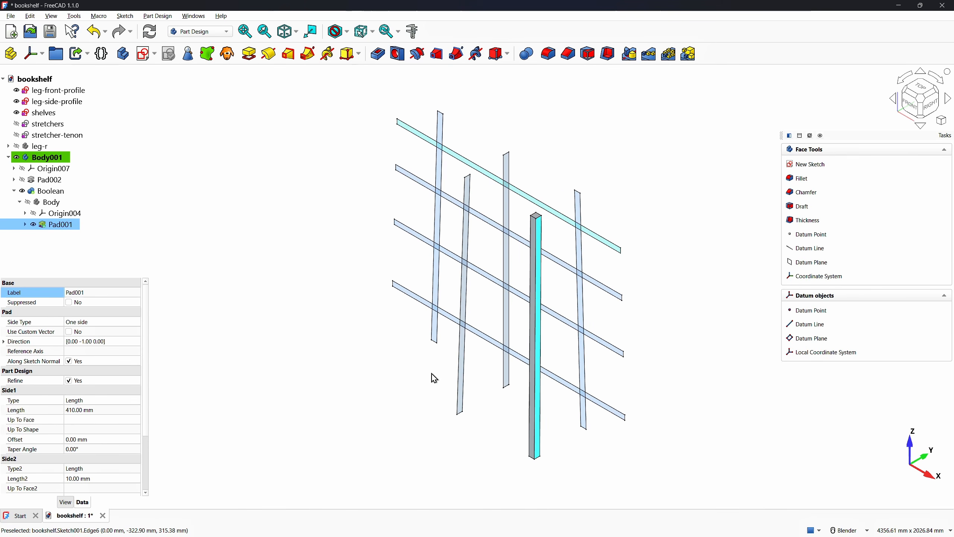
Rename the intersected leg body as leg-f
click(36, 161)
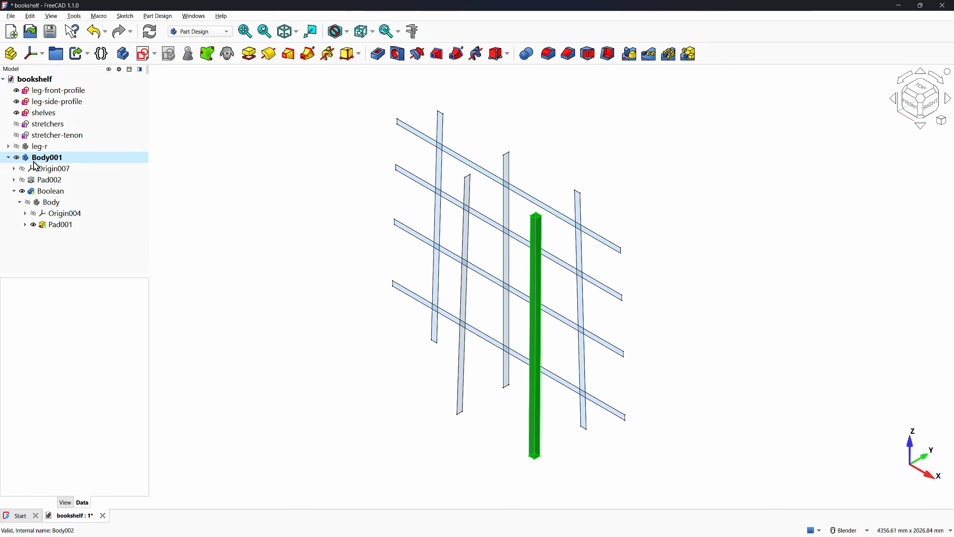
click(92, 331)
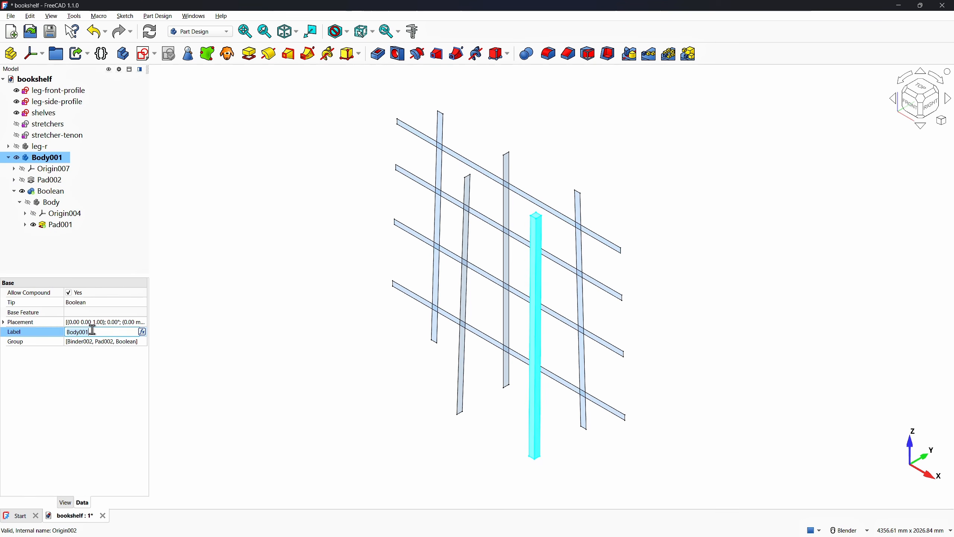
text(leg-f)
key(Return)
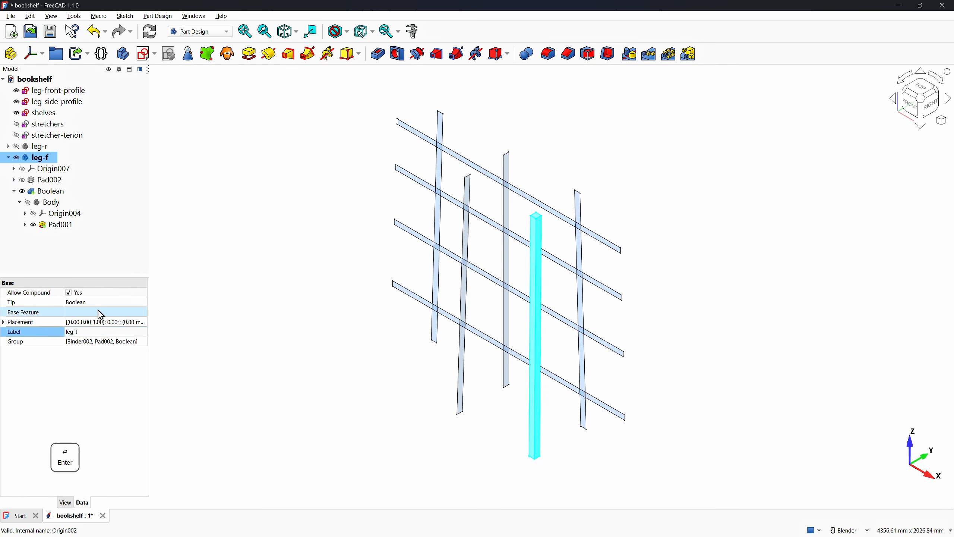
click(313, 173)
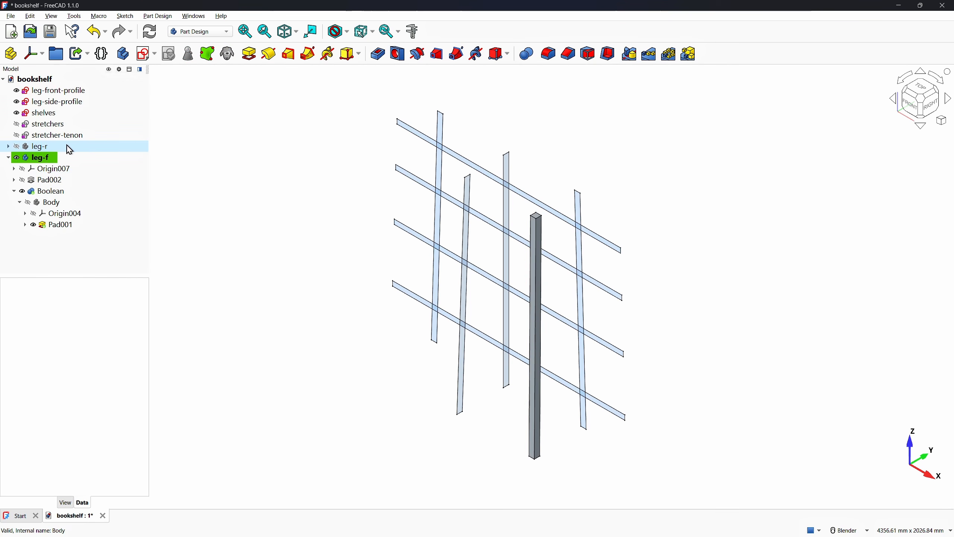
Create a new body and add a sub-shape binder of the whole shelves sketch to it
click(52, 113)
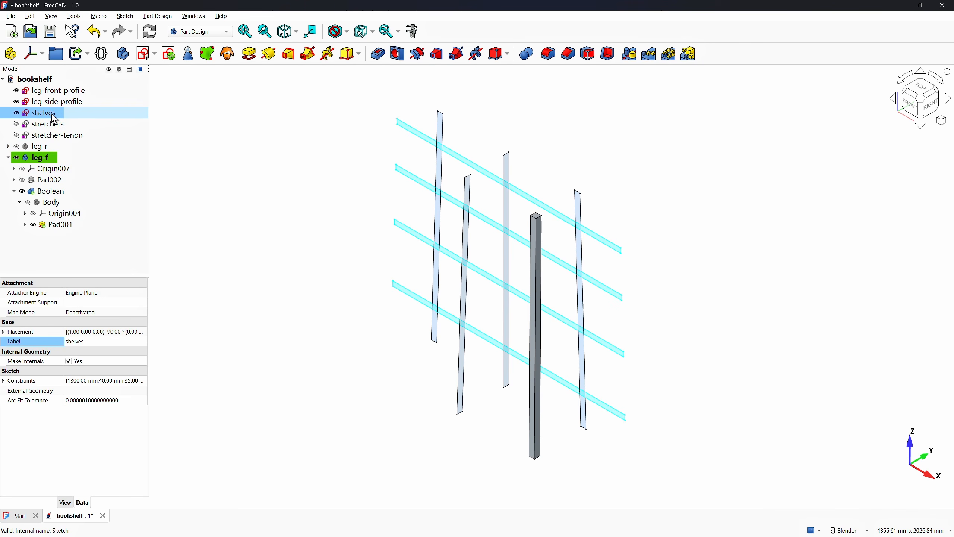
click(263, 133)
click(123, 55)
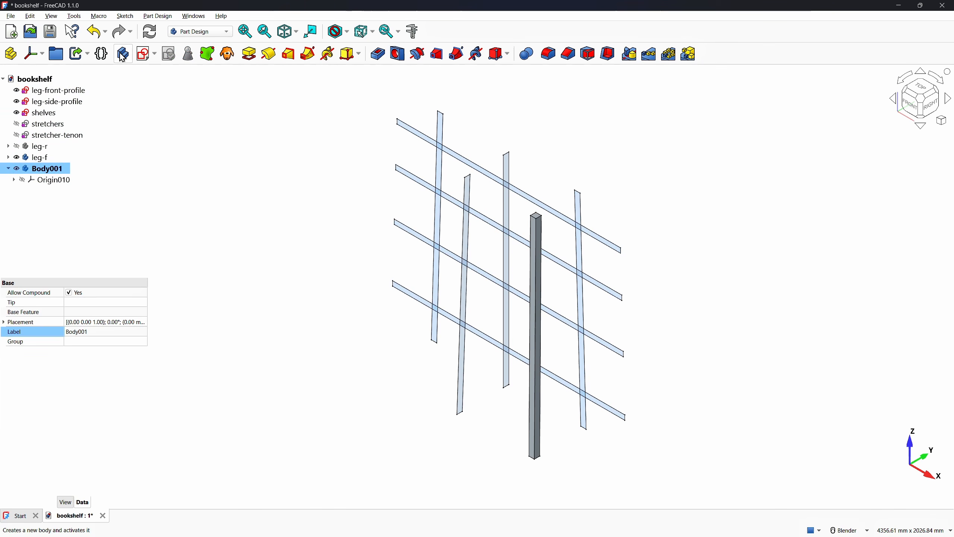
click(46, 114)
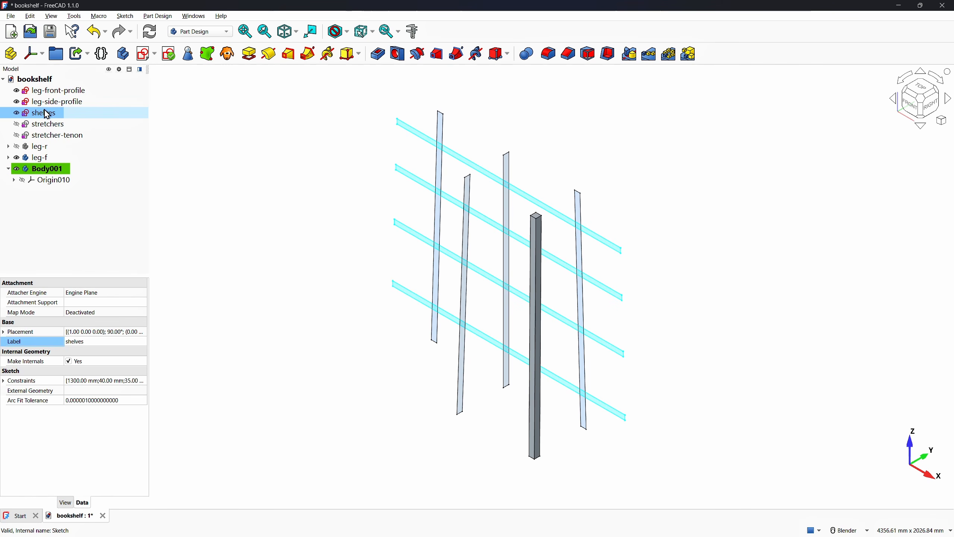
click(206, 54)
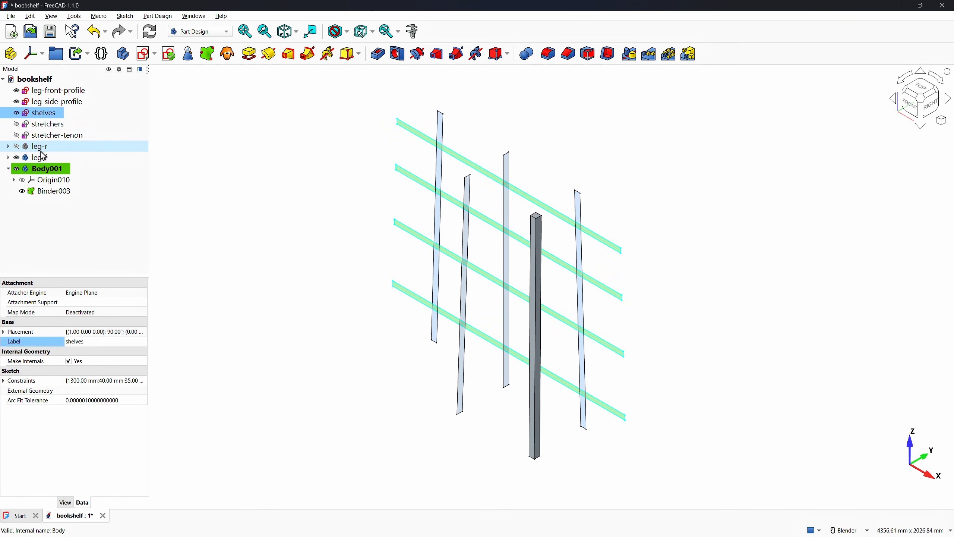
Pad the bound shelf profiles with type Up to face, ending at the front face of leg-f
click(47, 191)
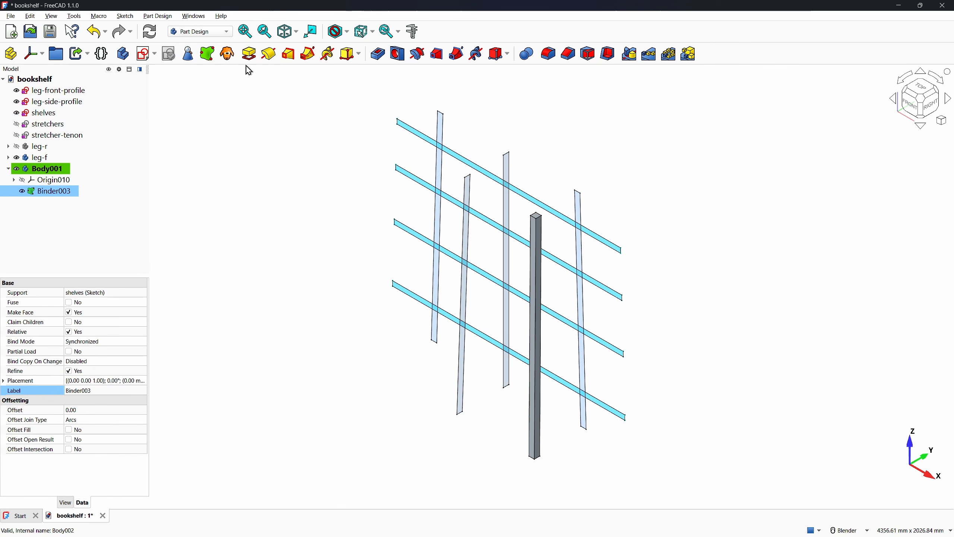
click(249, 55)
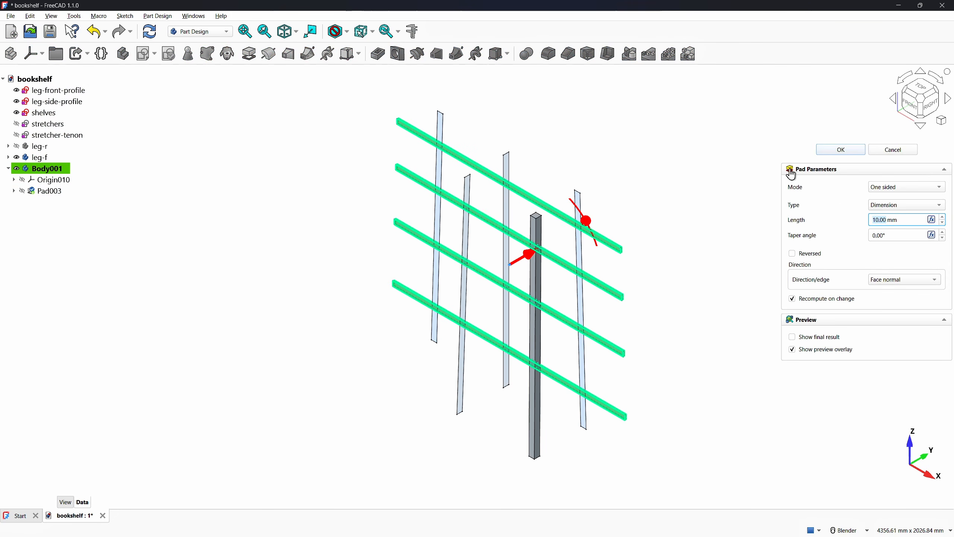
click(889, 208)
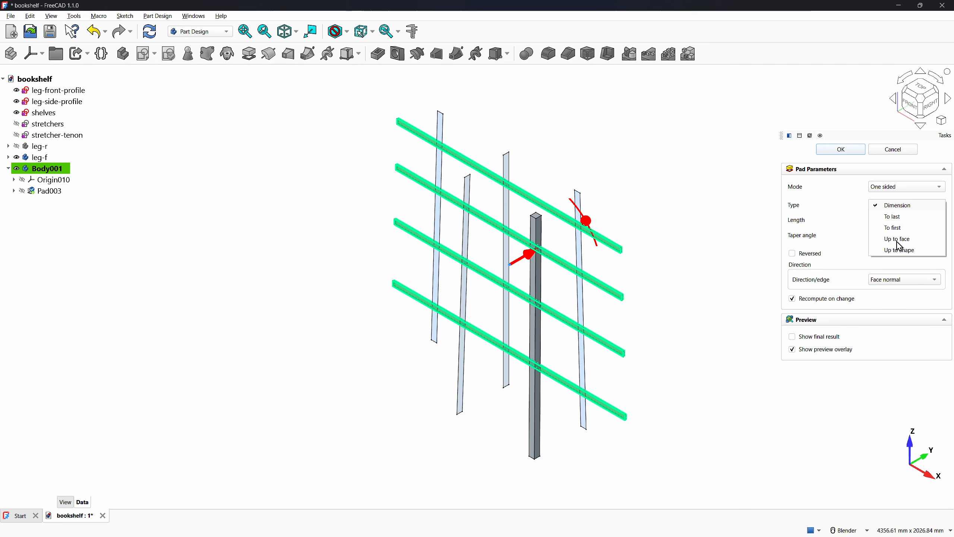
click(898, 240)
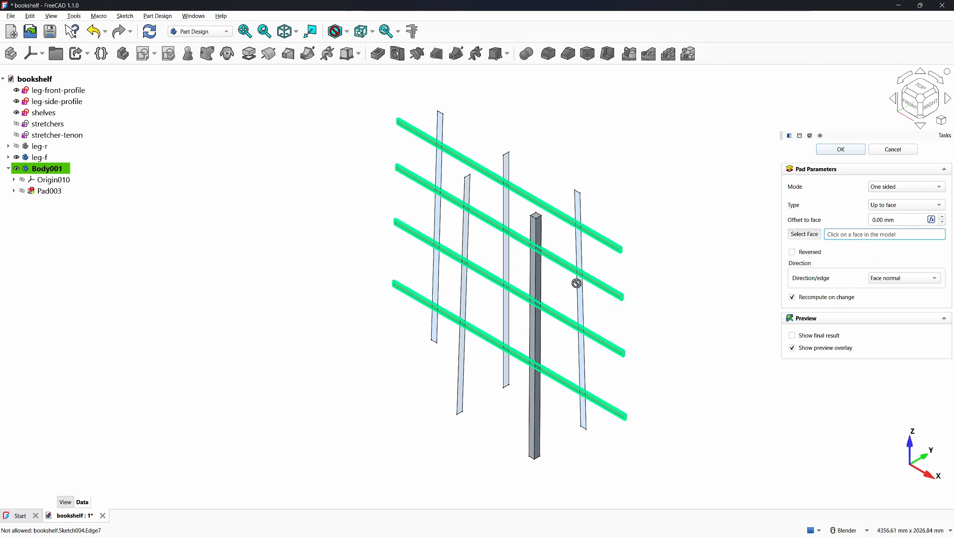
scroll(541, 275, up, 8)
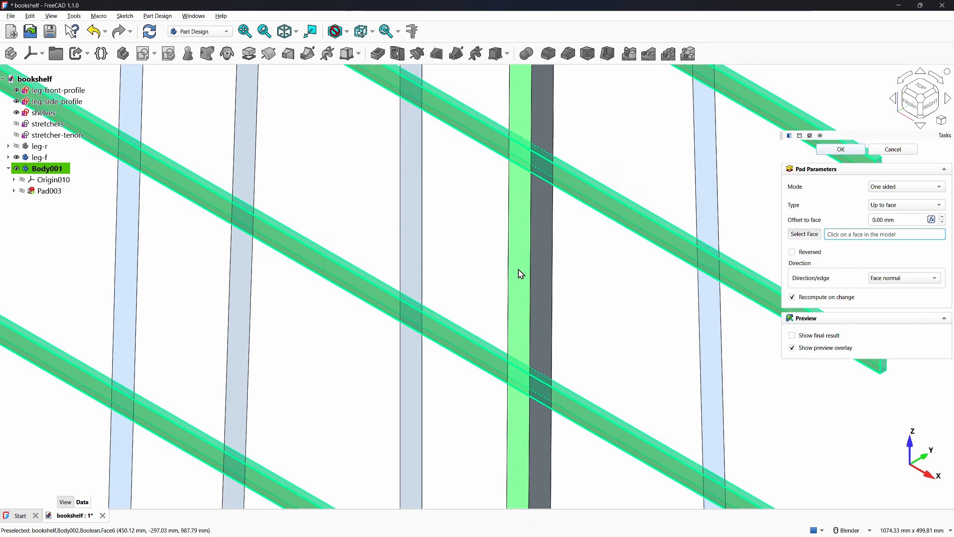
click(519, 270)
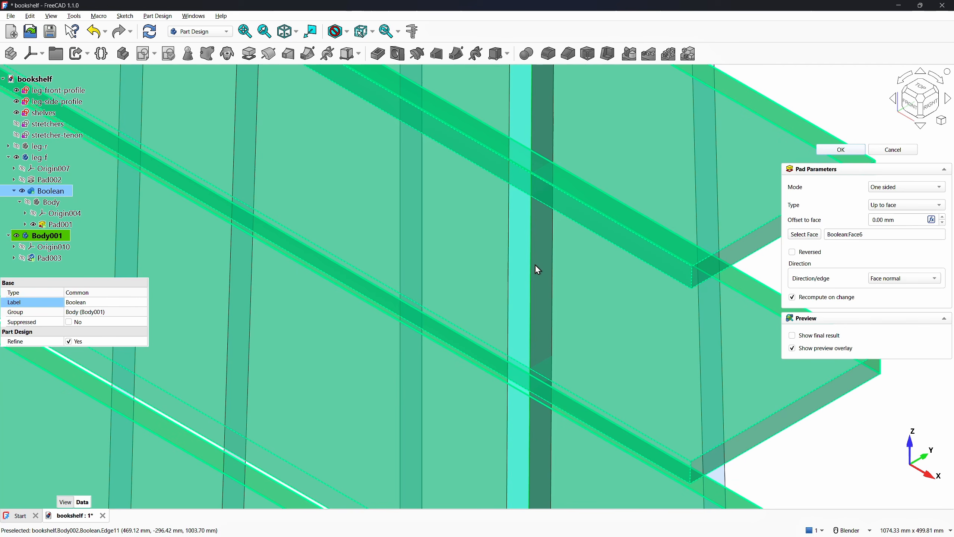
Set the shelf pad's offset to face to -5 mm, setting the shelves back from the front leg's face, and finish the pad
key(KP_Delete)
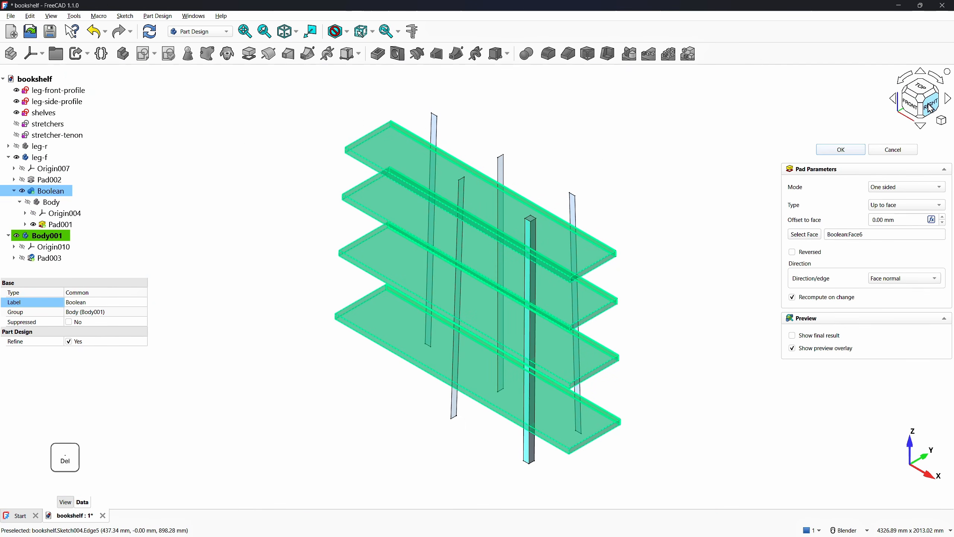
click(929, 107)
scroll(453, 194, up, 5)
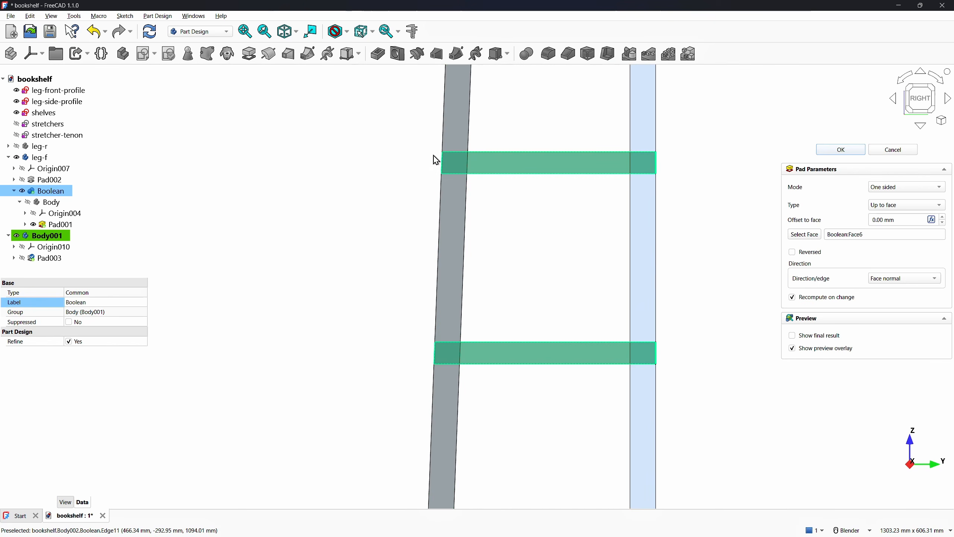
click(900, 222)
key(ctrl+a)
text(5)
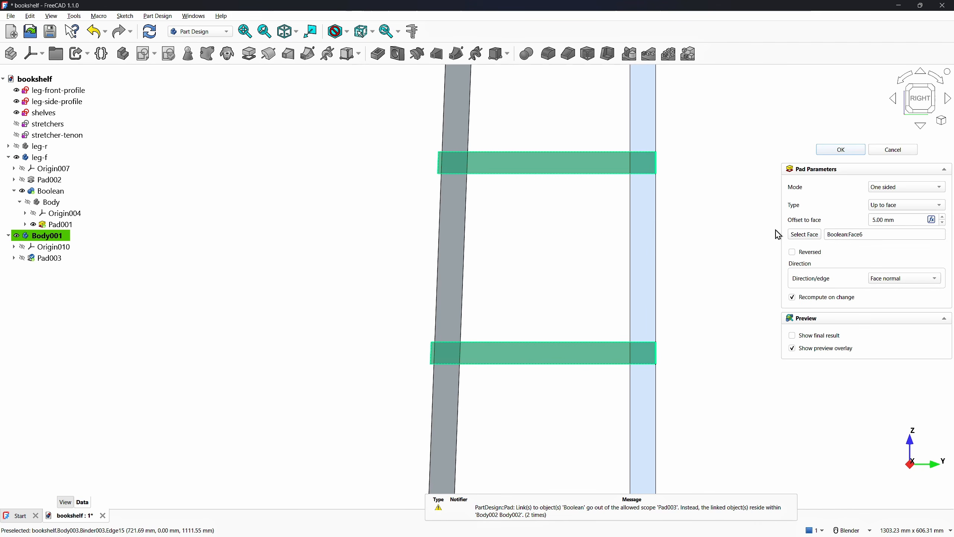
click(875, 220)
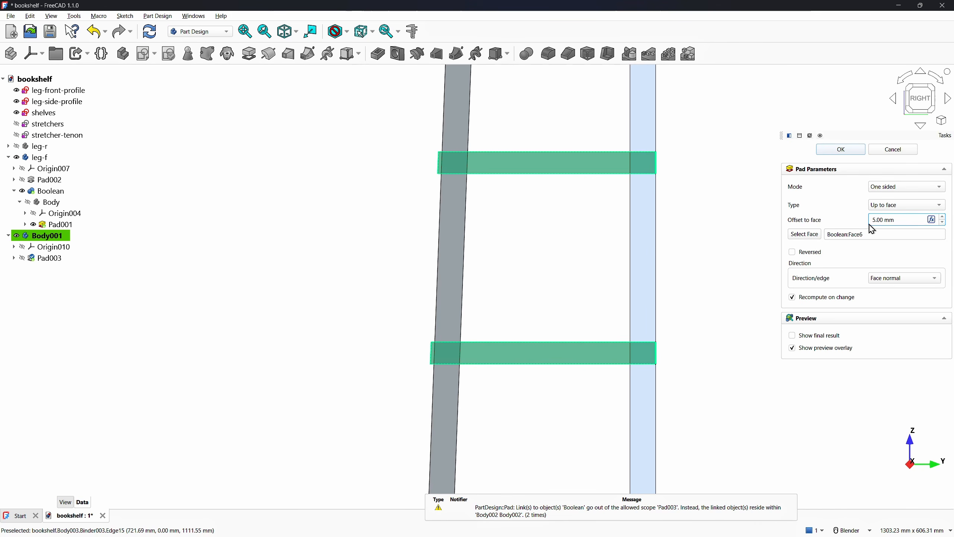
text(-)
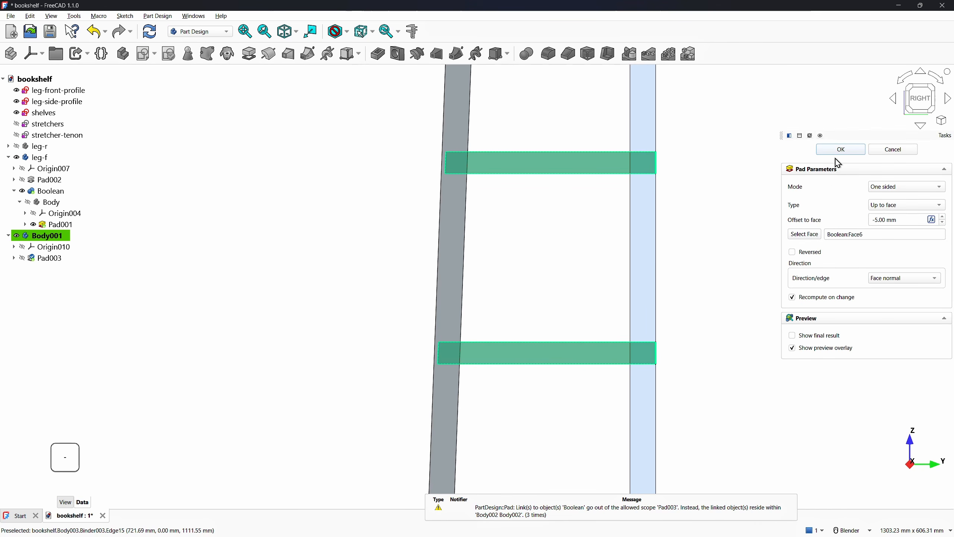
click(838, 149)
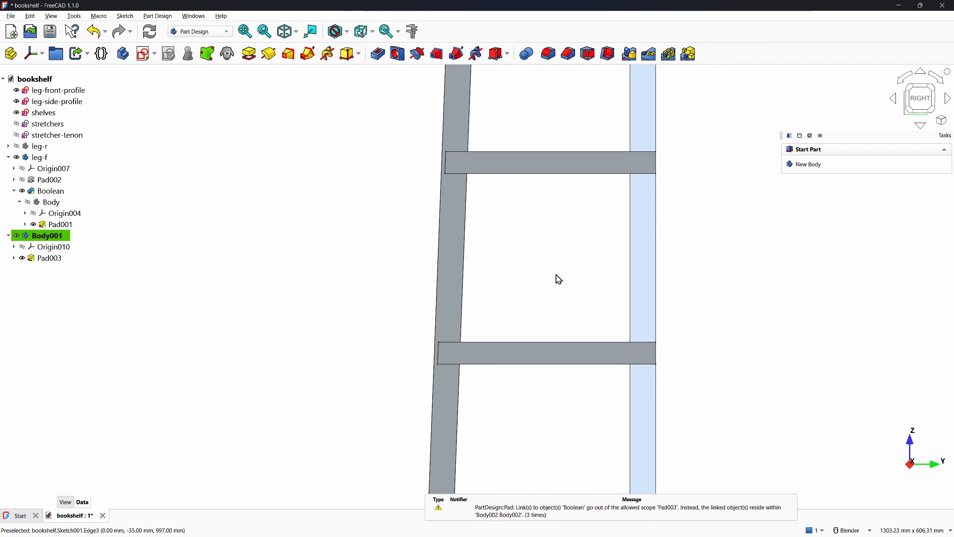
key(0)
scroll(537, 276, down, 3)
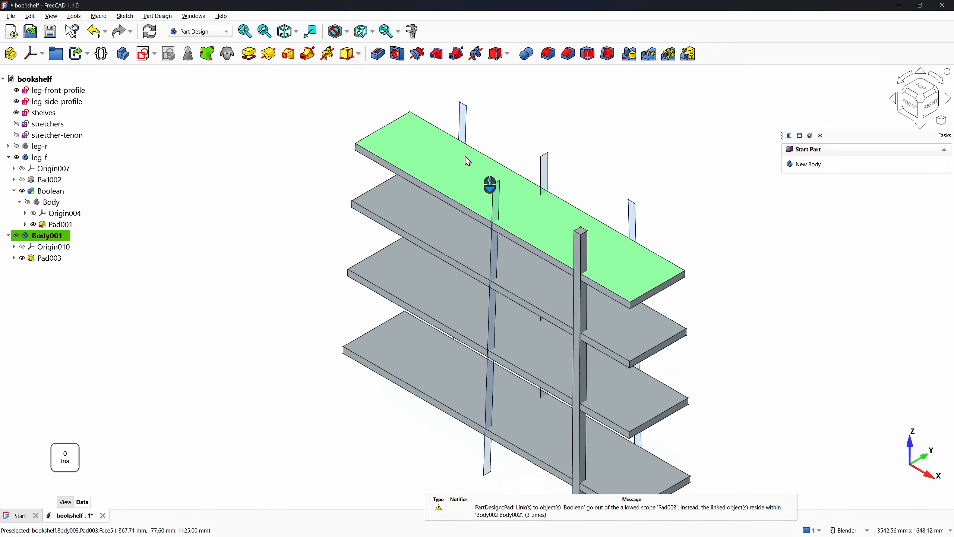
scroll(468, 161, down, 2)
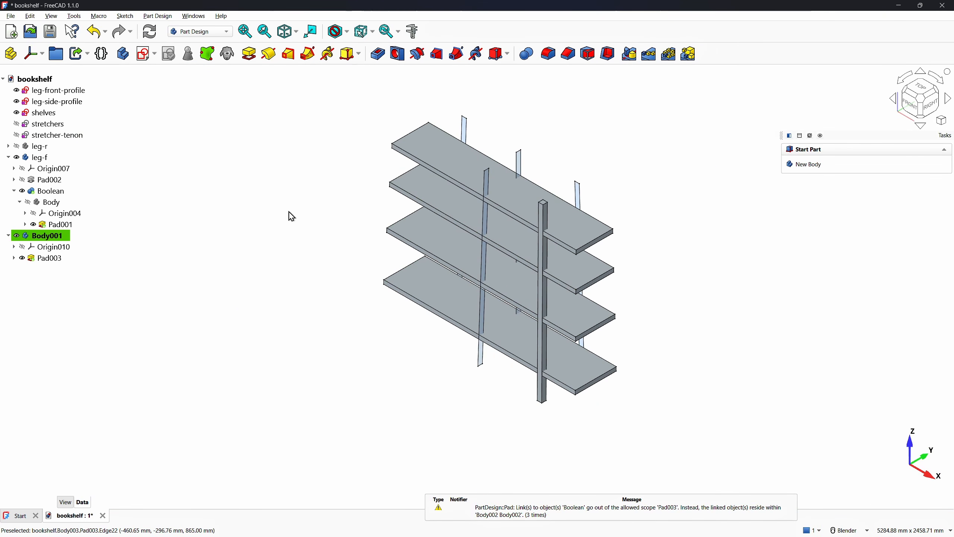
click(49, 236)
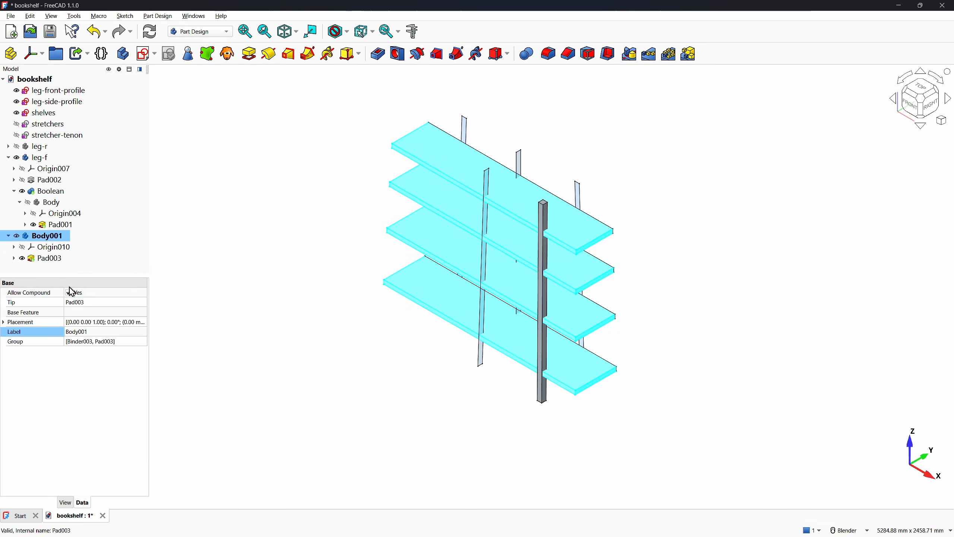
click(288, 261)
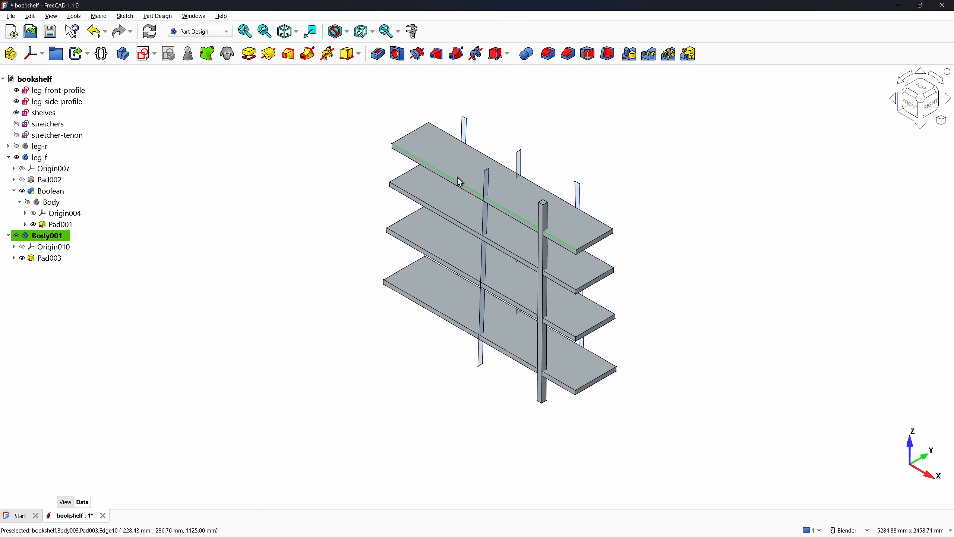
Rename the body holding the padded shelves as shelf
click(40, 236)
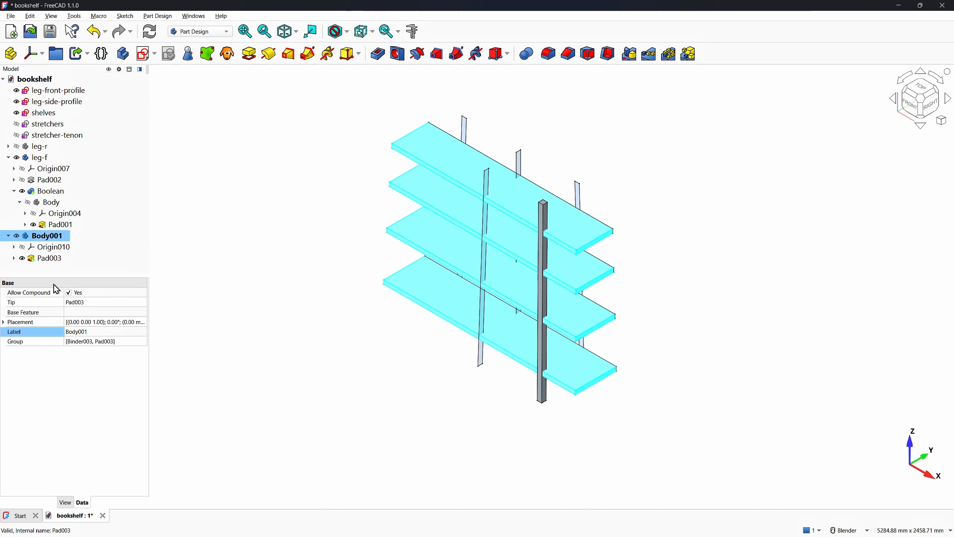
click(87, 332)
text(shelf)
key(Return)
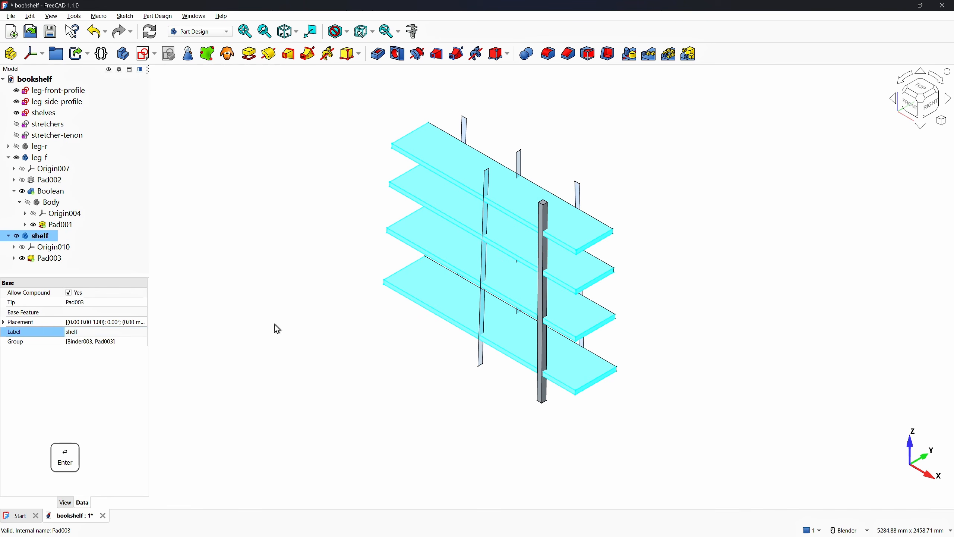
click(386, 281)
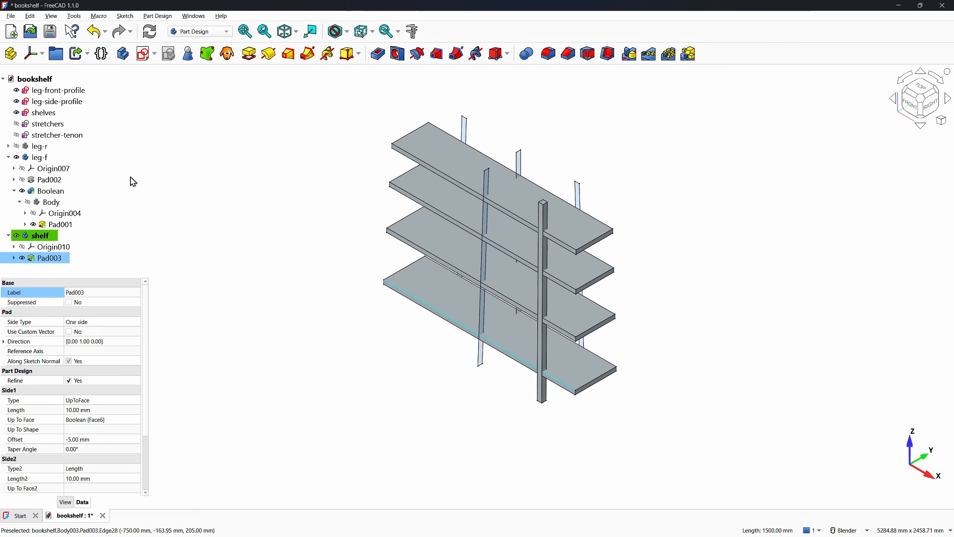
Create a new body and add a sub-shape binder of the whole stretchers sketch to it
click(8, 159)
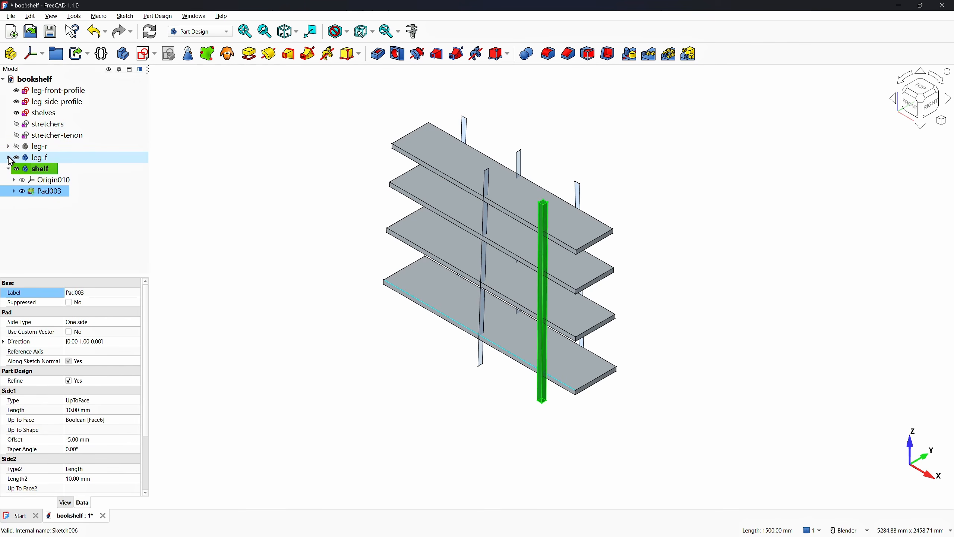
click(190, 93)
click(123, 56)
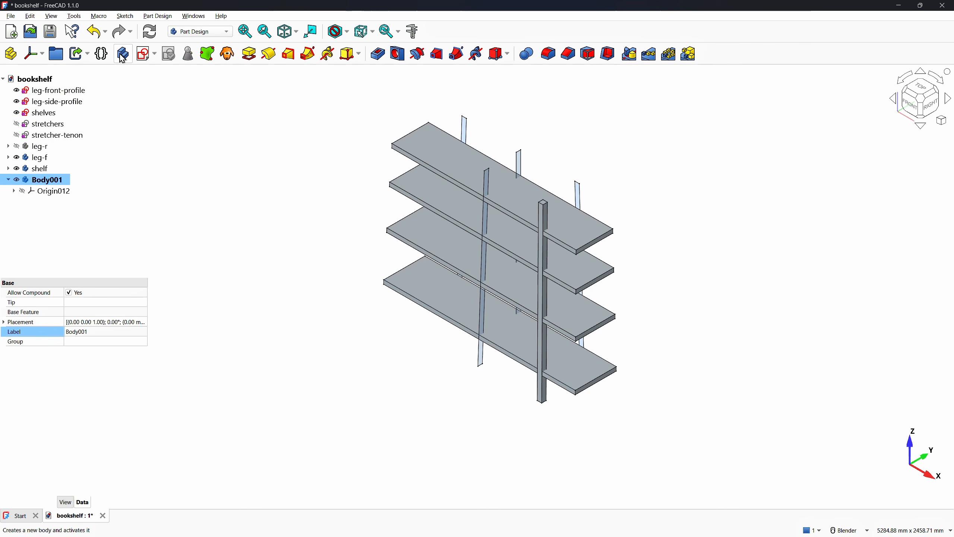
click(40, 128)
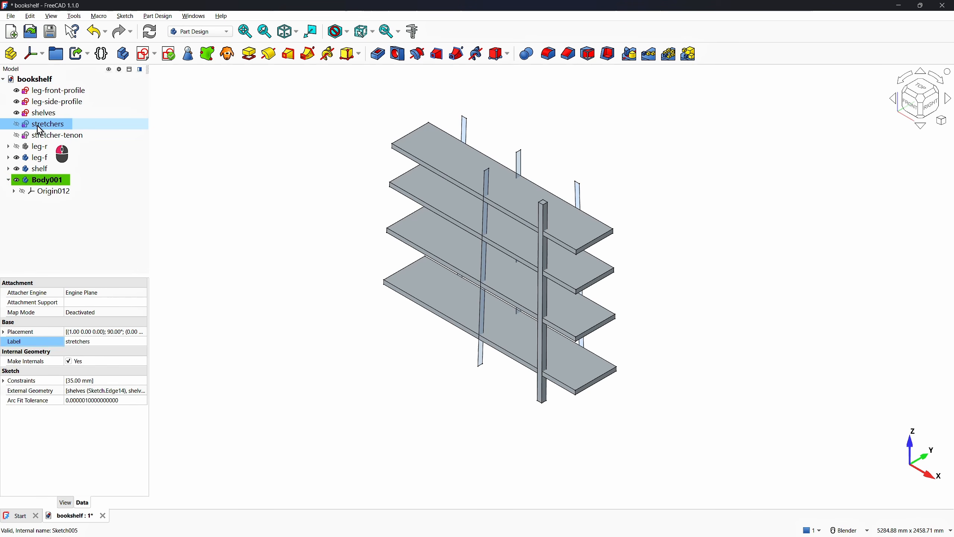
click(207, 55)
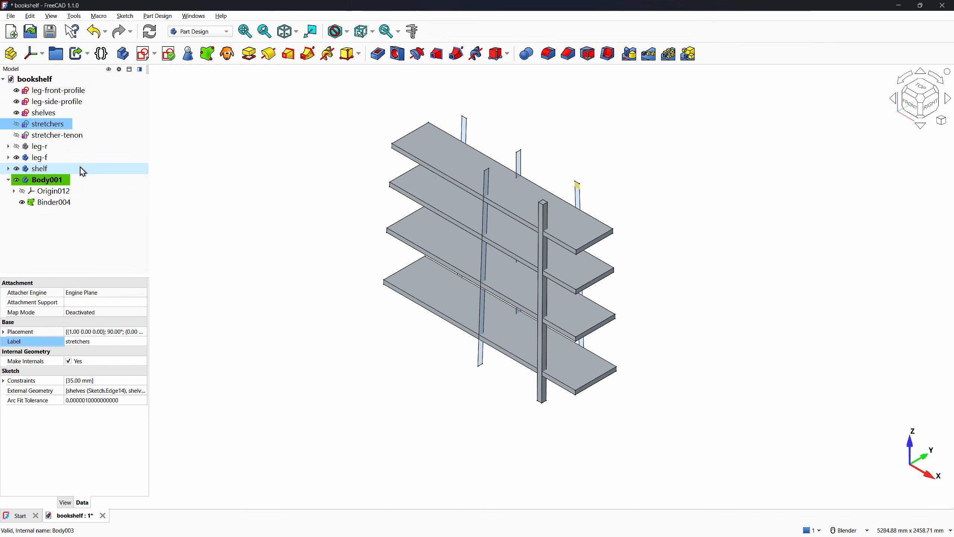
Hide the shelf body, show leg-r, and examine the bound stretcher profiles against the two legs
click(18, 168)
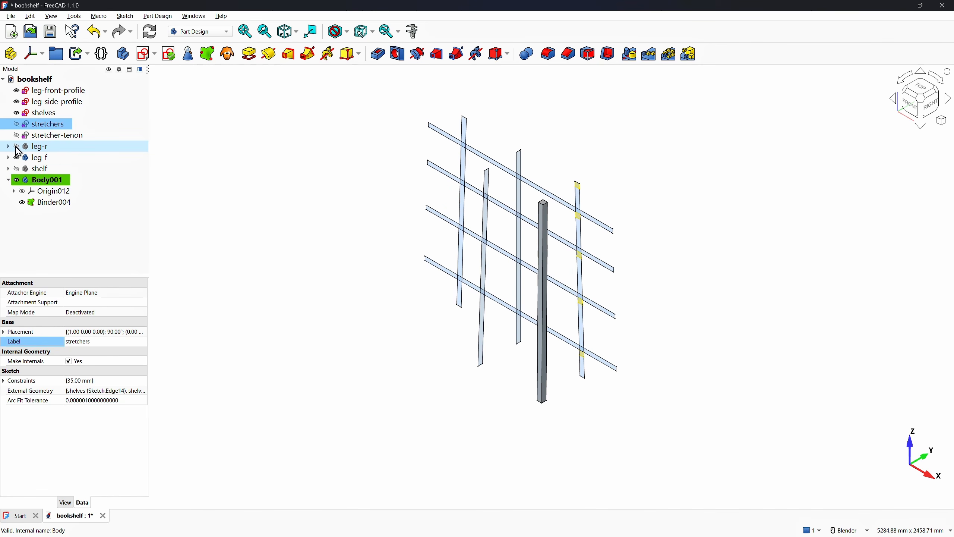
click(16, 146)
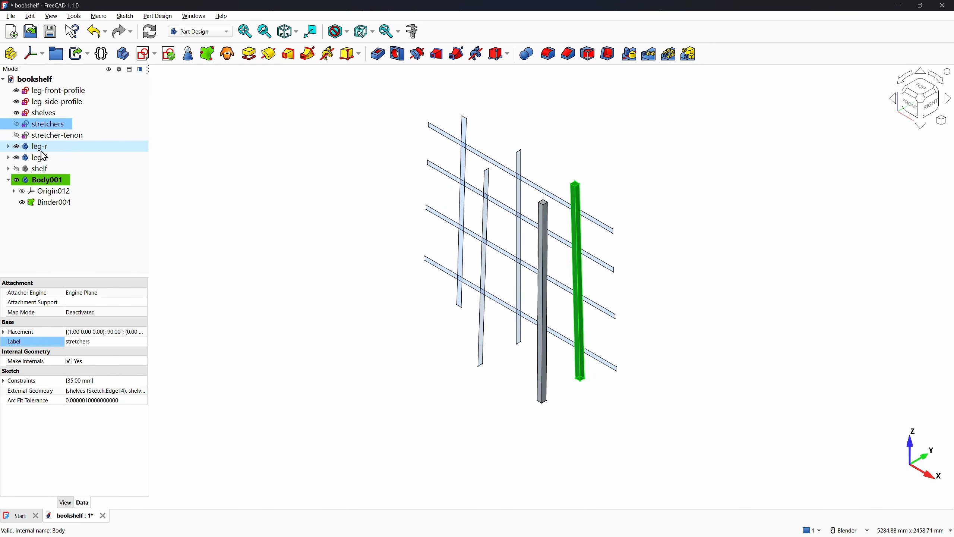
middle_drag(615, 310, 417, 330)
scroll(543, 310, up, 1)
scroll(754, 285, up, 2)
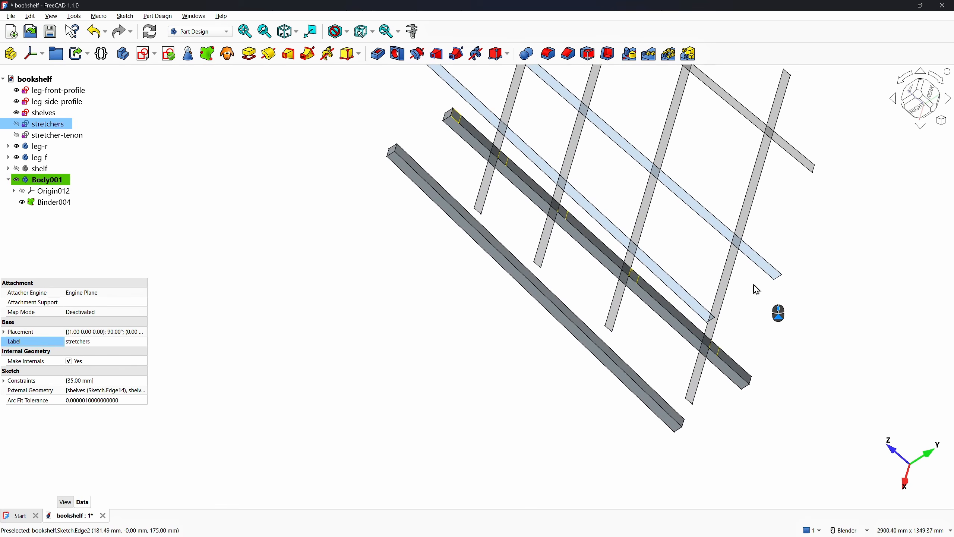
scroll(754, 285, up, 1)
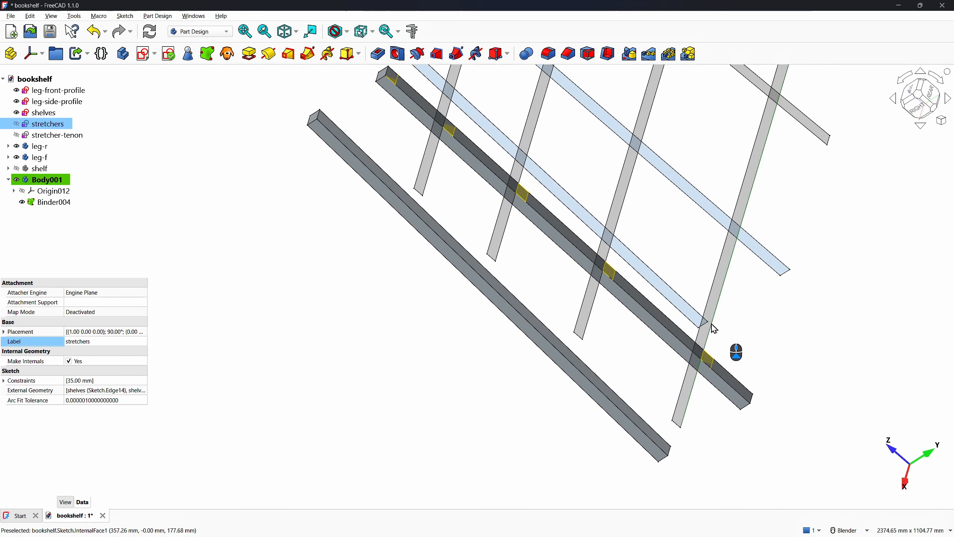
click(596, 380)
middle_drag(586, 377, 682, 295)
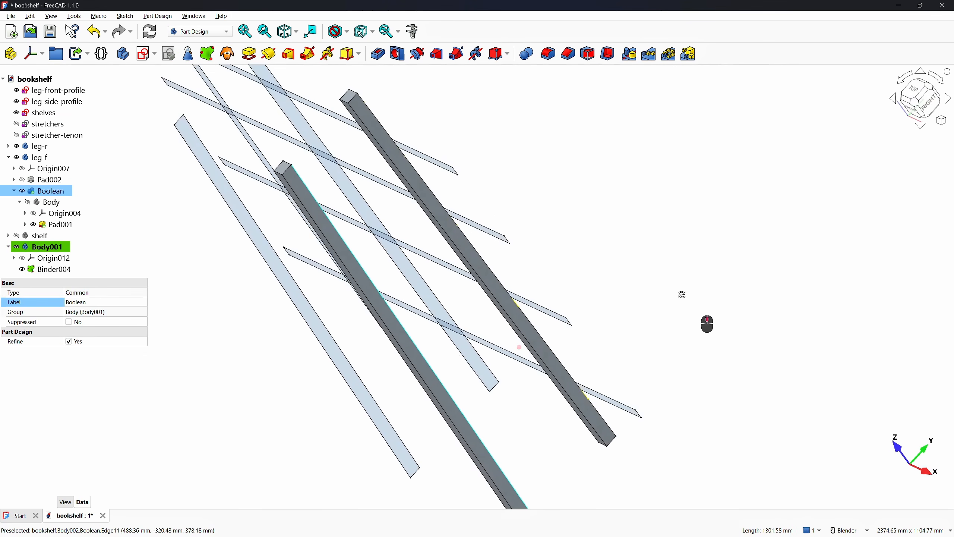
scroll(682, 294, up, 1)
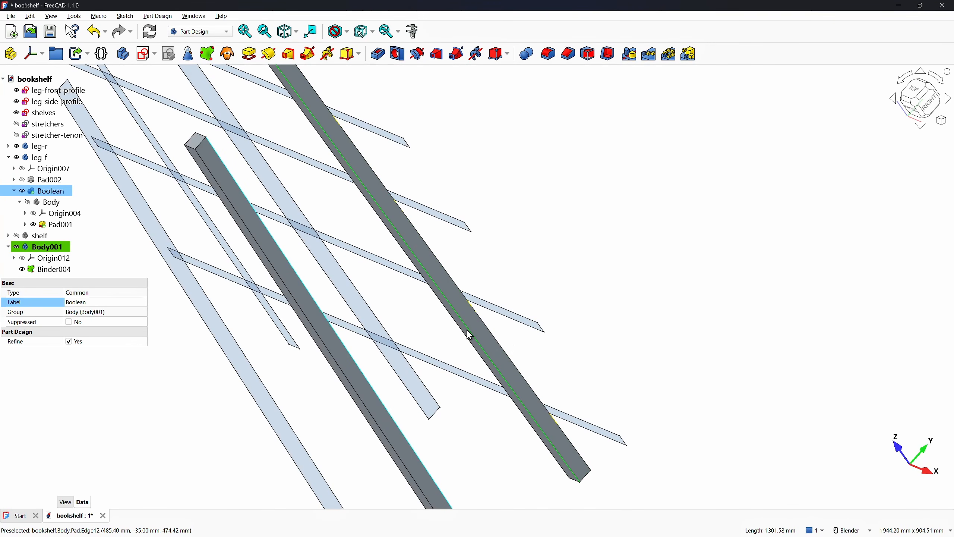
key(0)
scroll(575, 255, down, 1)
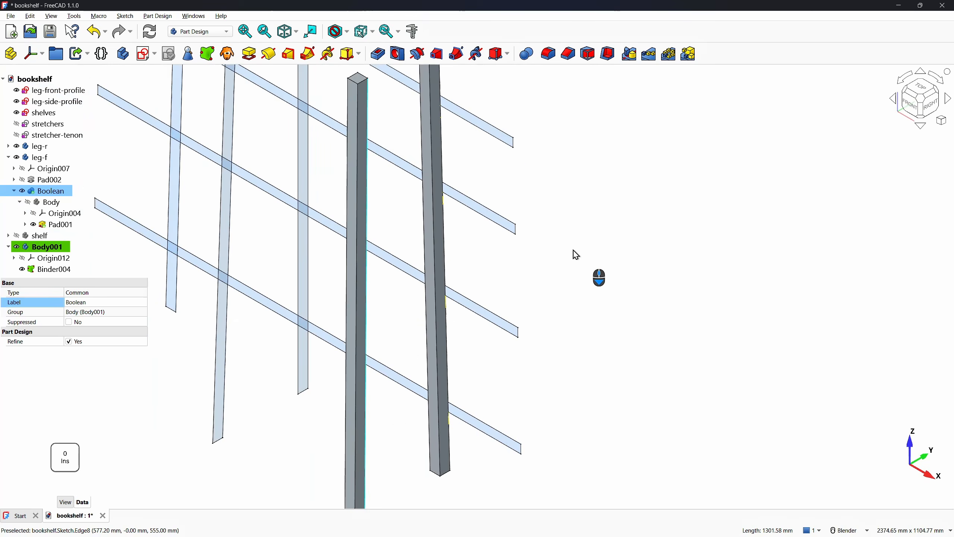
scroll(576, 254, down, 2)
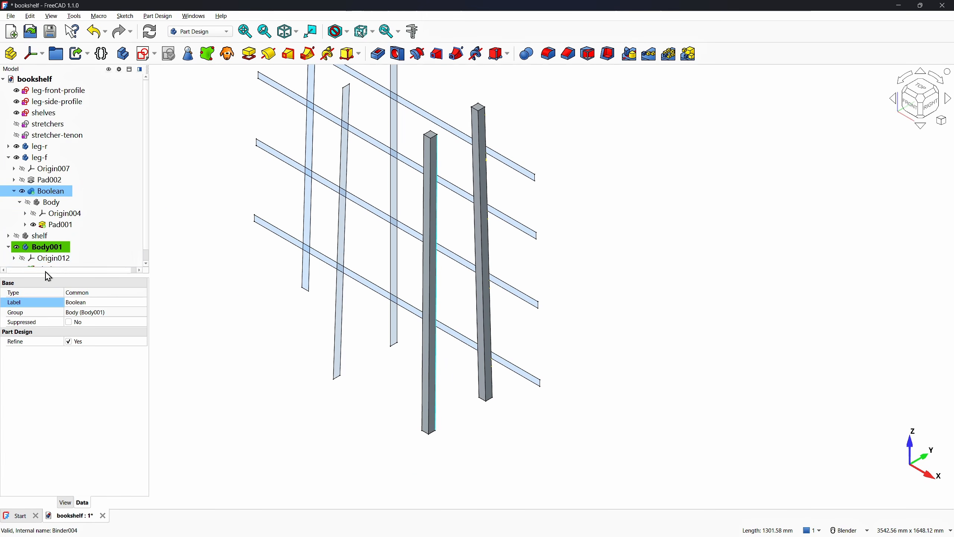
scroll(49, 253, down, 1)
Start a Pad of the bound stretcher profiles in Two sided mode
click(48, 256)
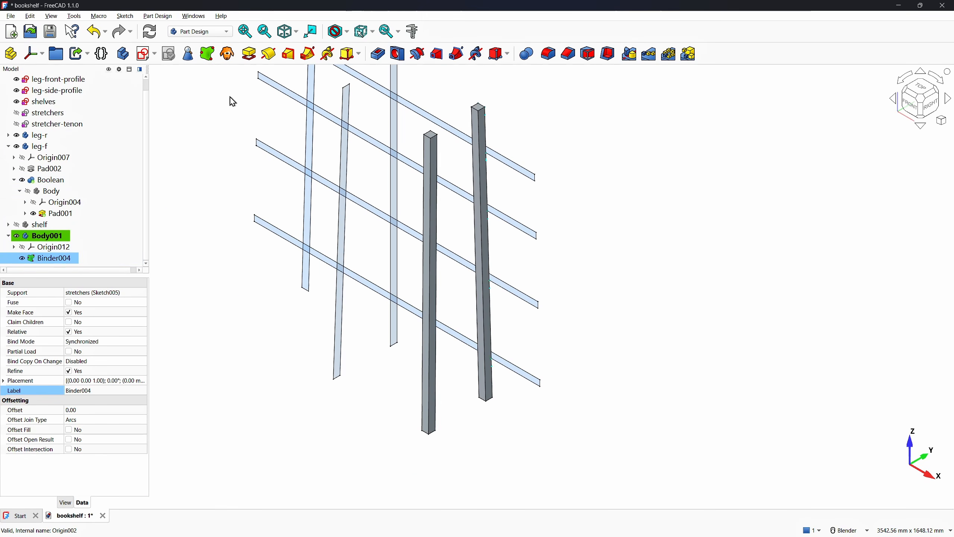
click(249, 54)
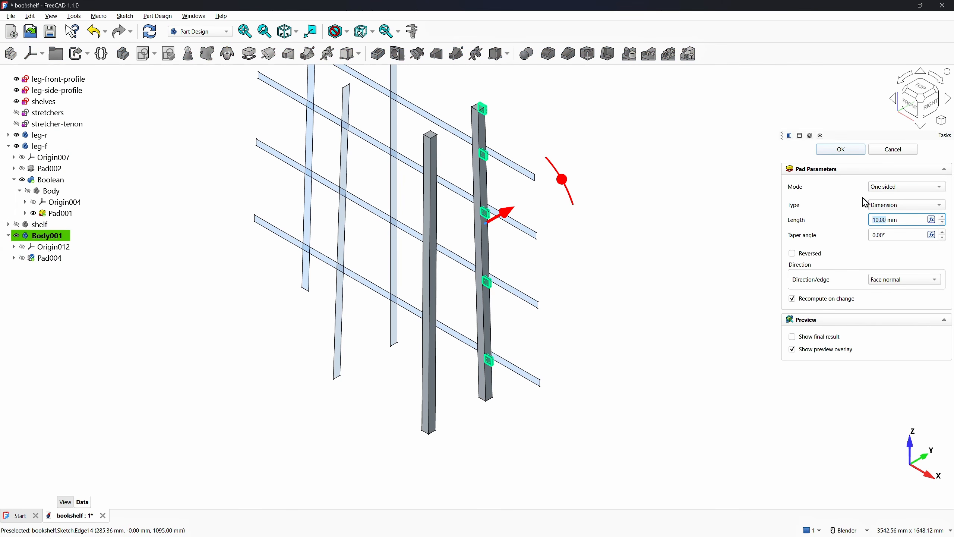
click(887, 187)
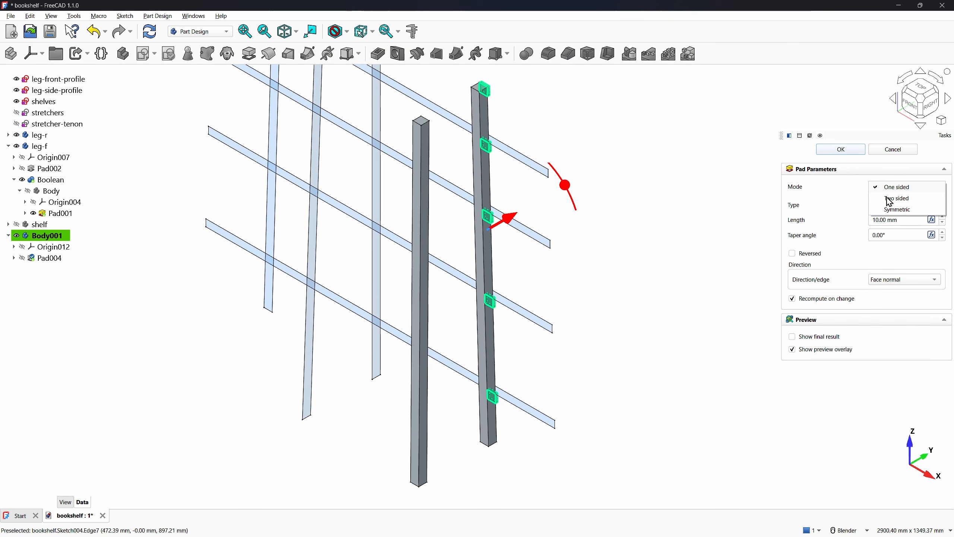
click(889, 198)
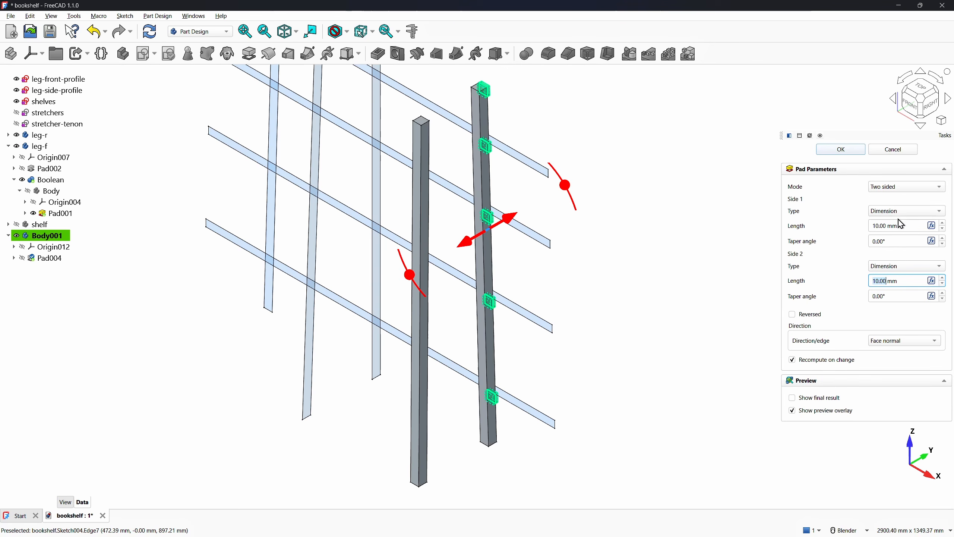
Set side 1 of the stretcher pad to Up to face, ending at the face of leg-f that faces leg-r
click(900, 210)
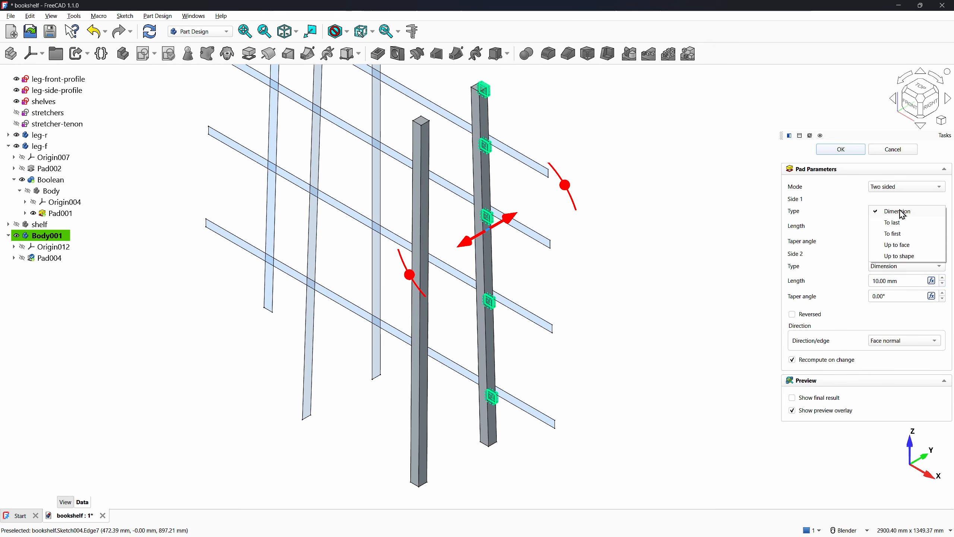
click(901, 248)
middle_drag(630, 286, 431, 287)
scroll(587, 291, up, 6)
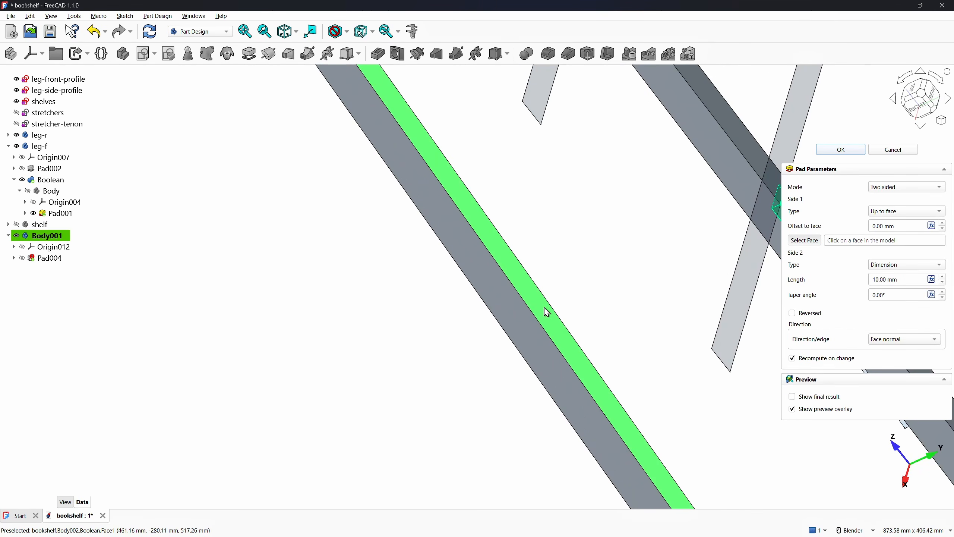
click(544, 308)
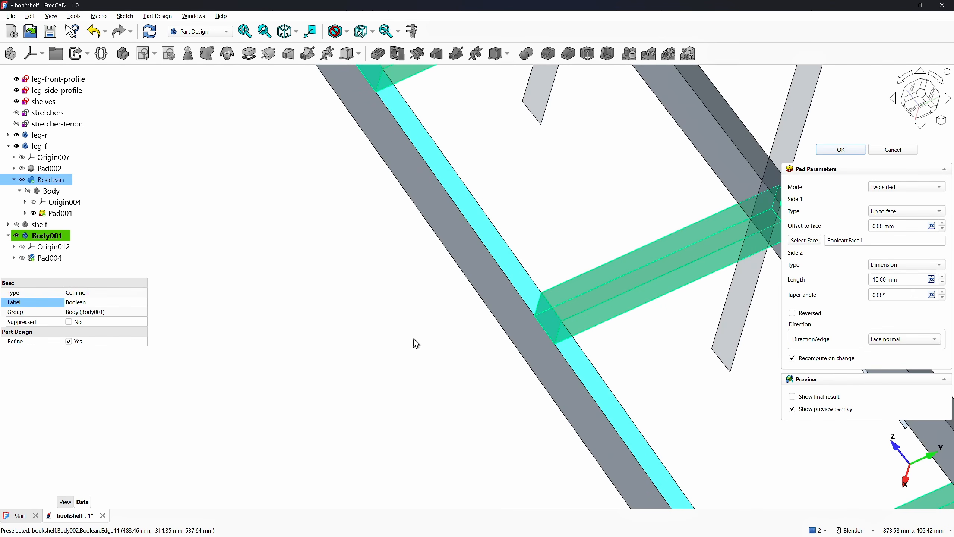
key(0)
scroll(499, 324, down, 4)
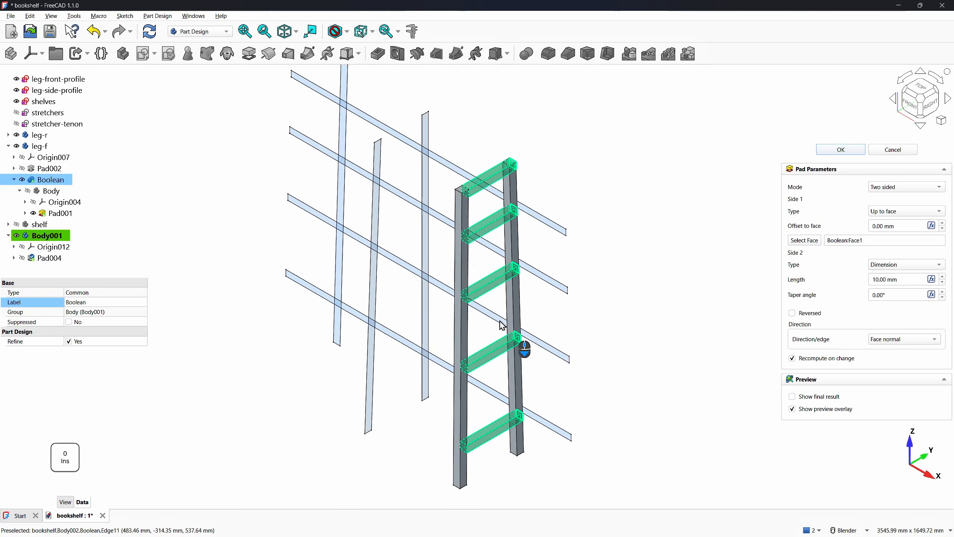
scroll(500, 324, down, 1)
Set the side 2 length of the stretcher pad to 35 mm, check it from the right view, and finish the pad
click(903, 266)
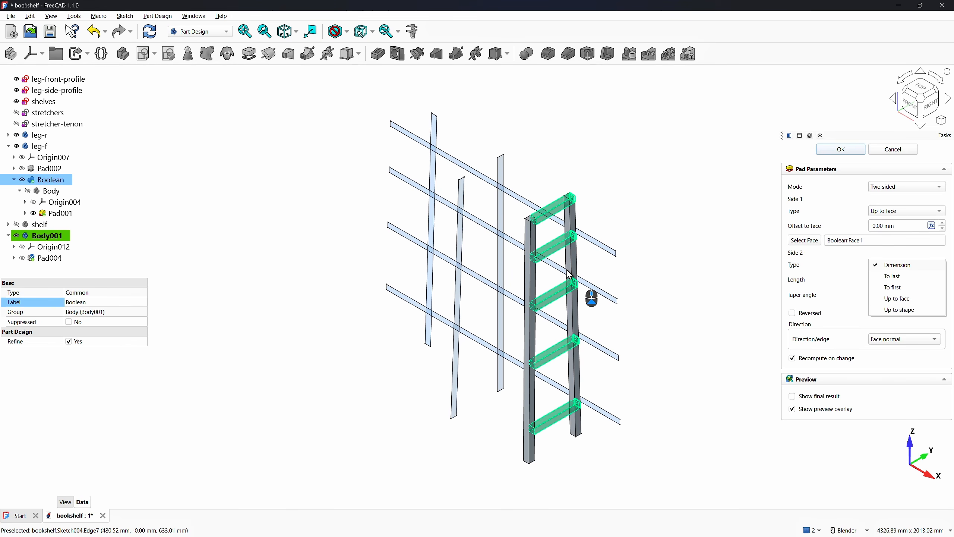
click(720, 316)
drag(906, 277, 875, 278)
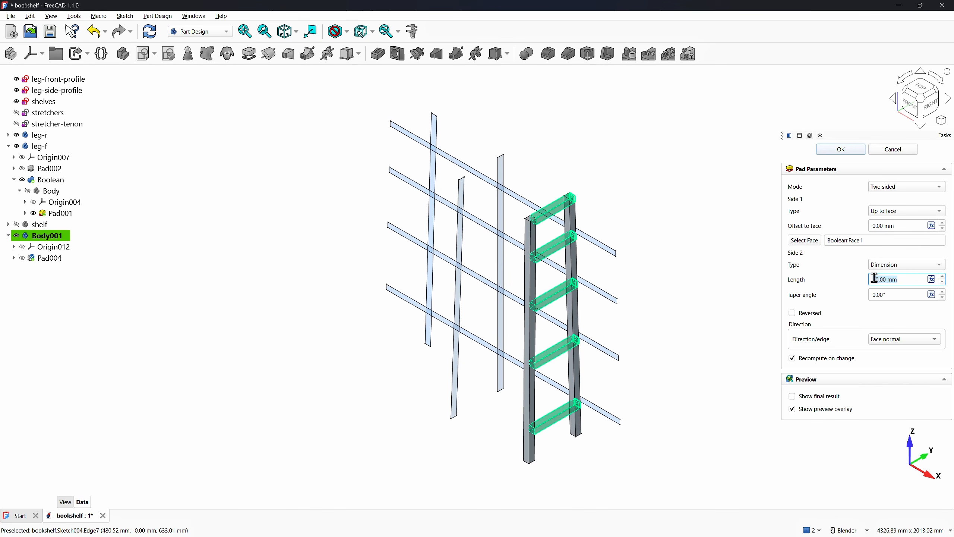
text(35)
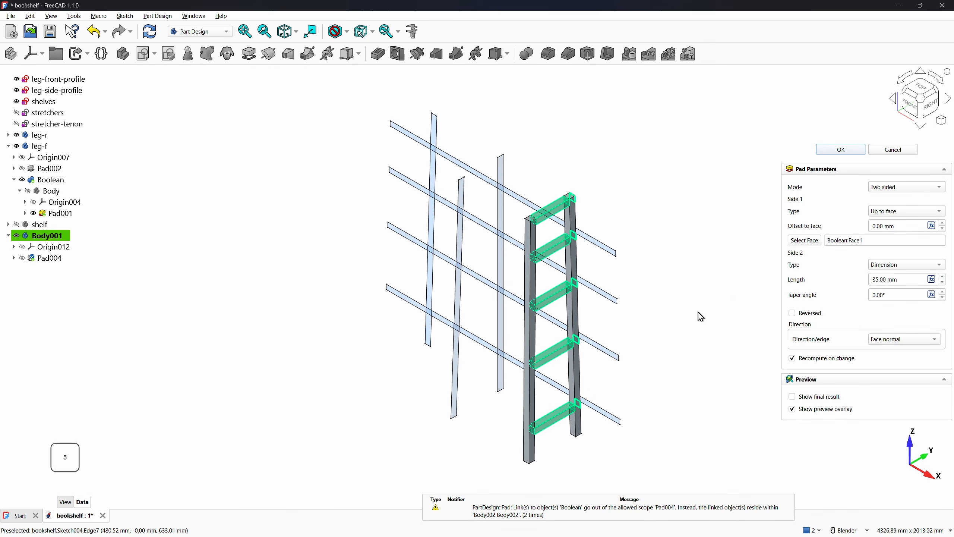
click(931, 103)
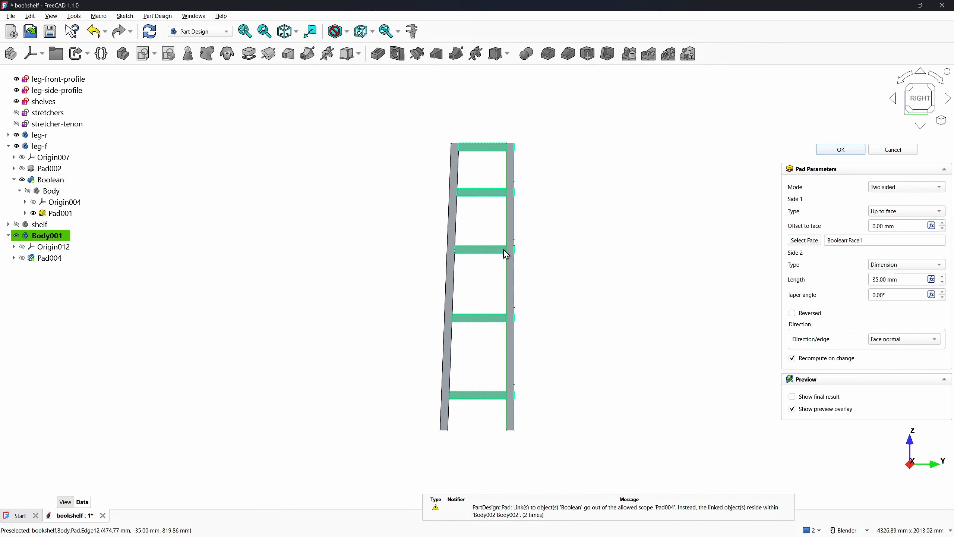
scroll(515, 255, up, 3)
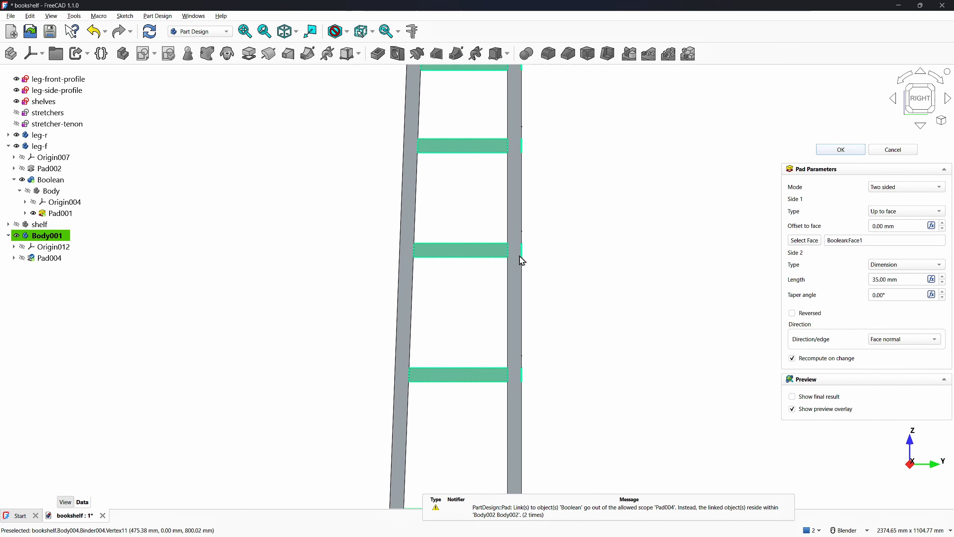
click(839, 150)
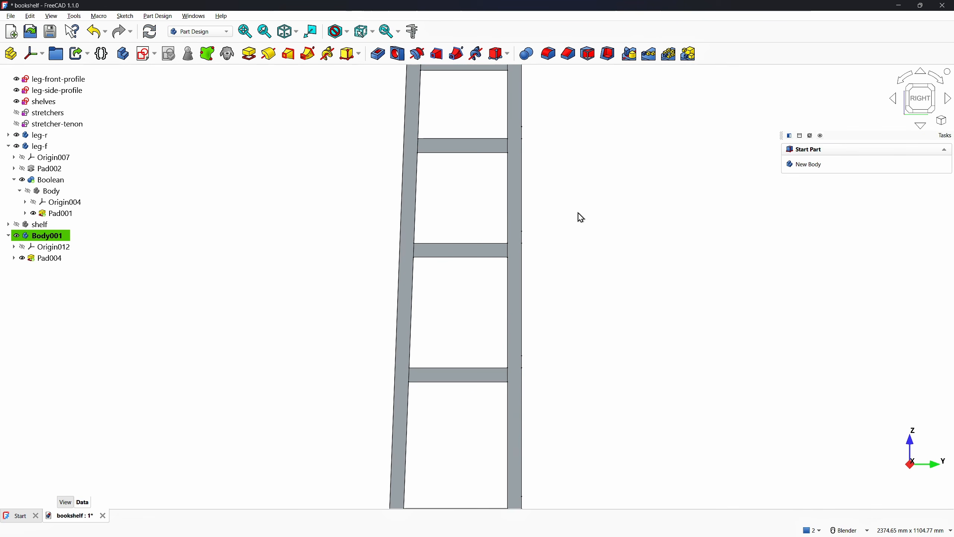
Hide the leg-r and leg-f bodies to isolate the padded stretchers in an isometric view
click(16, 136)
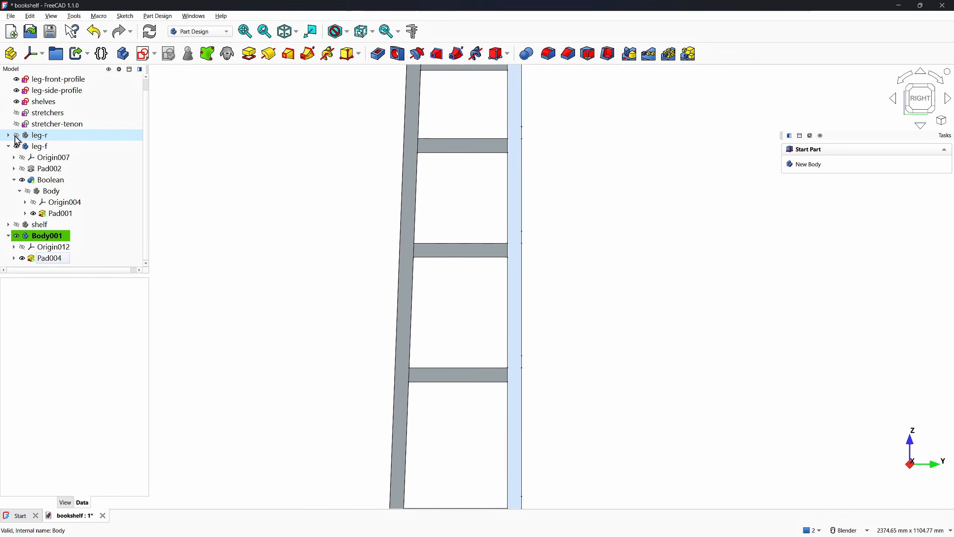
click(16, 146)
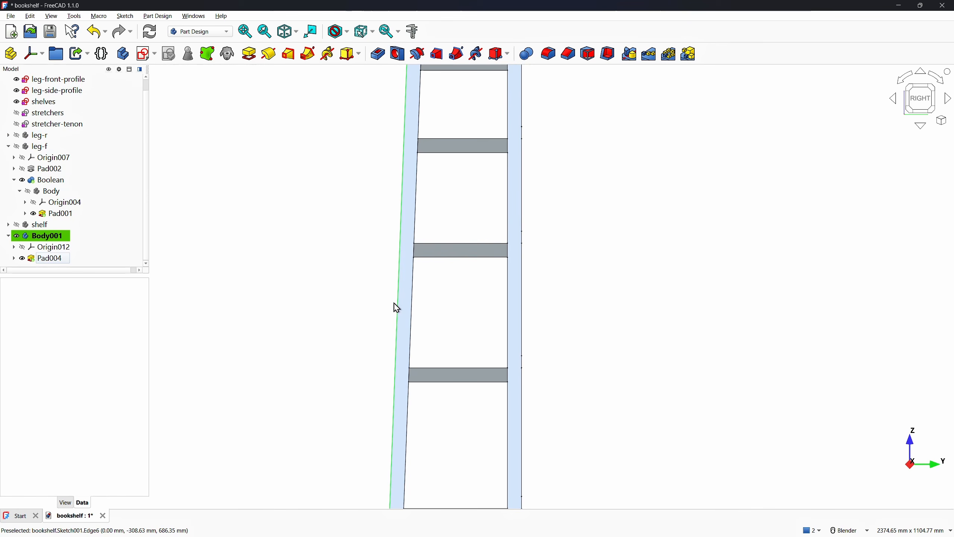
key(0)
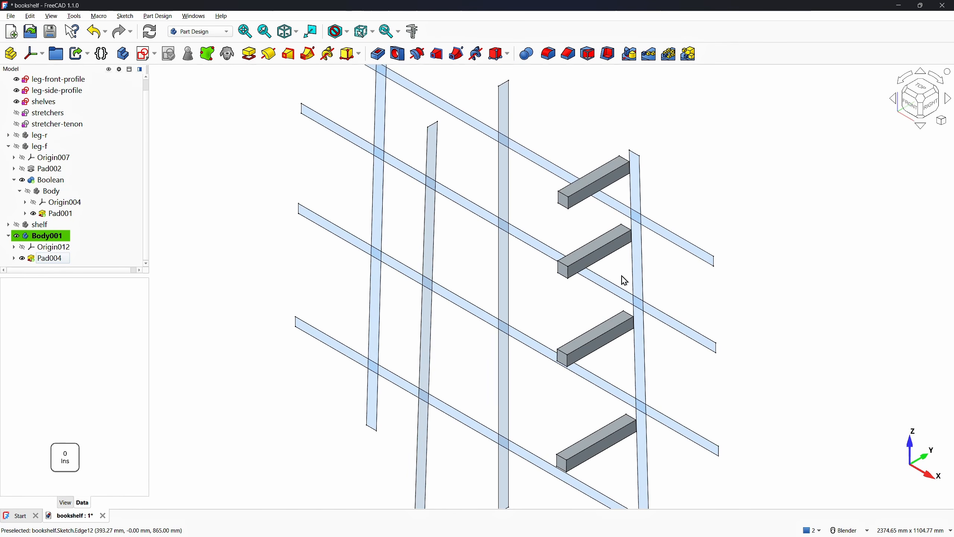
scroll(624, 276, down, 1)
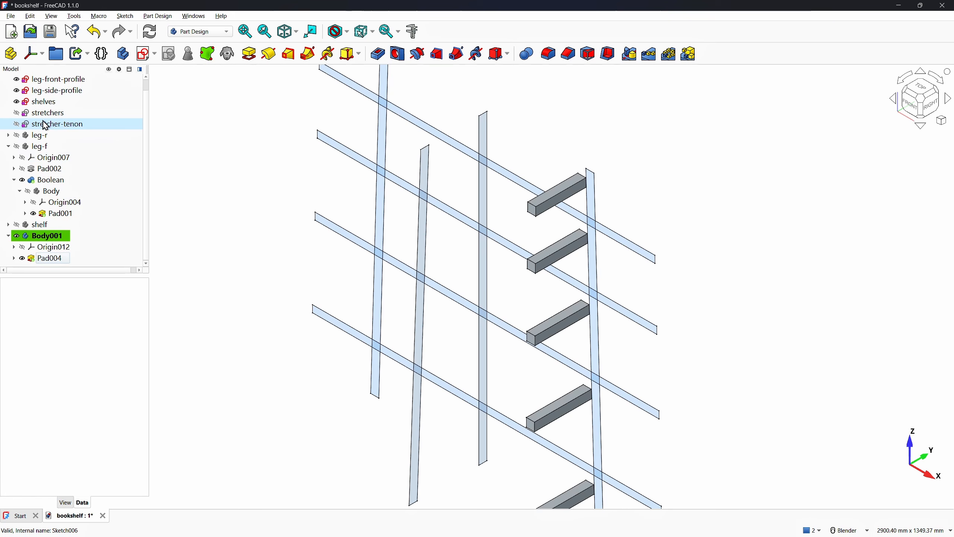
Show the stretcher-tenon sketch, add a sub-shape binder of it to the stretcher body, and select that binder
click(16, 124)
click(38, 126)
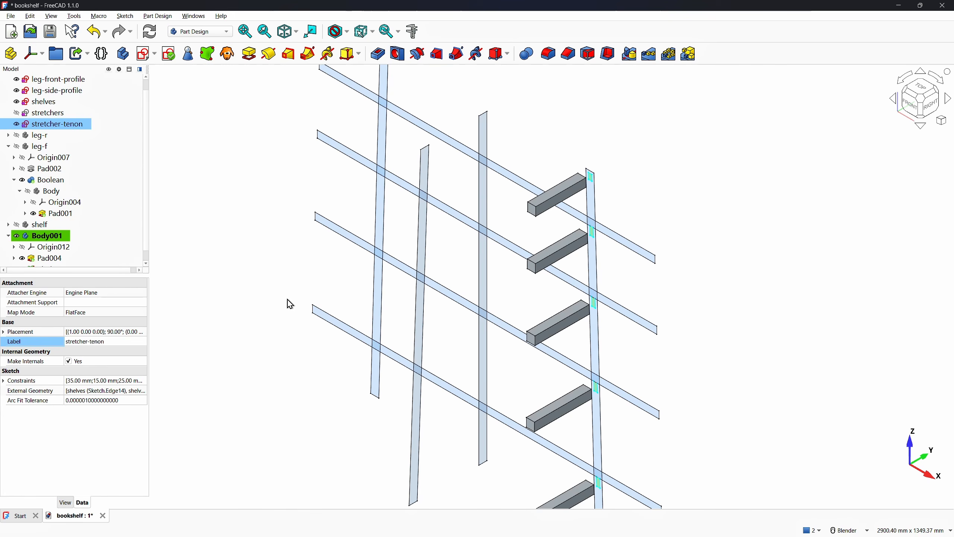
click(53, 259)
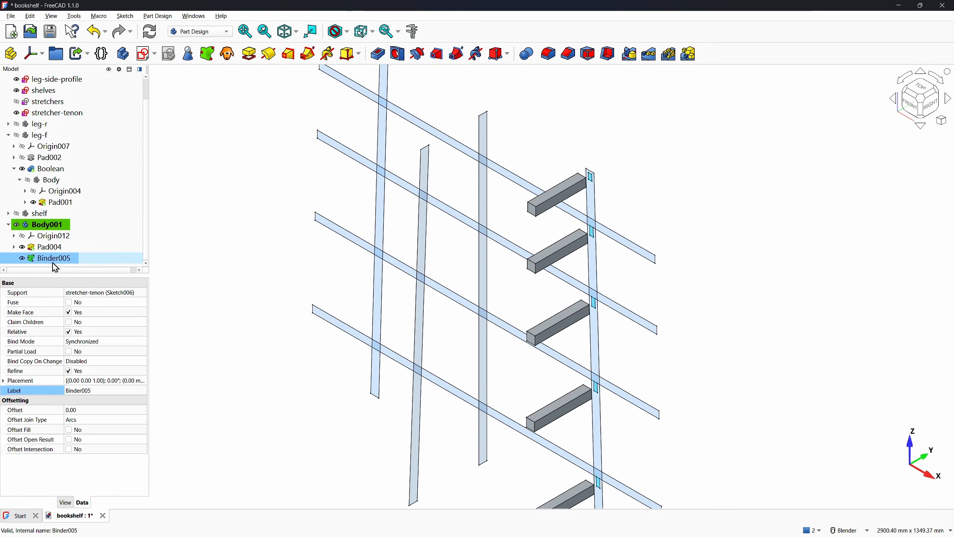
Pad the stretcher-tenon binder in Two sided mode, with side 1 set to Up to face at the stretcher end face nearest leg-f
click(249, 54)
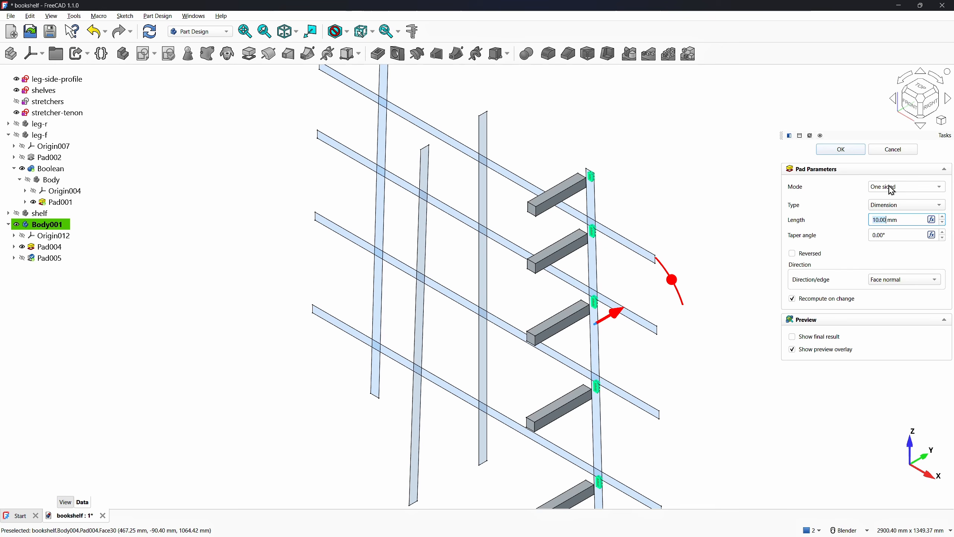
click(892, 190)
click(893, 202)
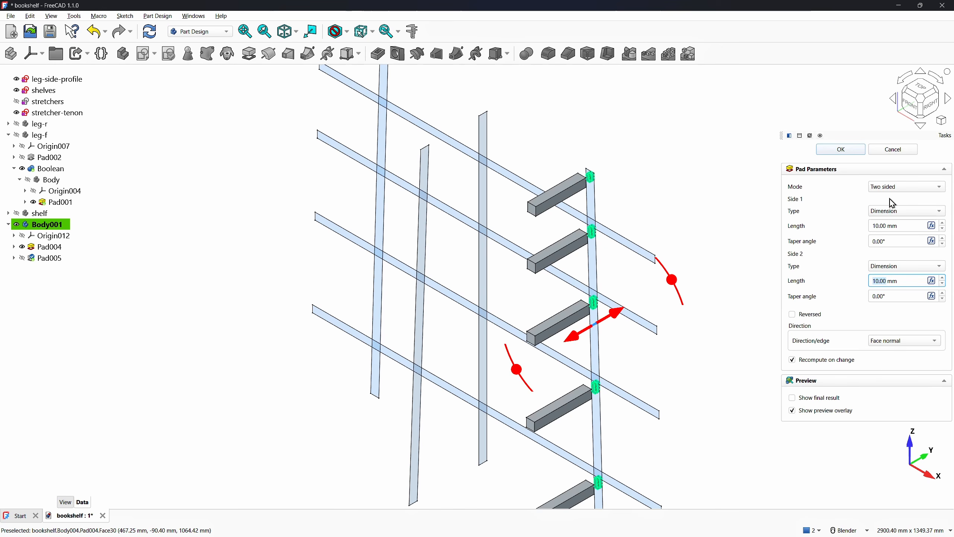
click(883, 213)
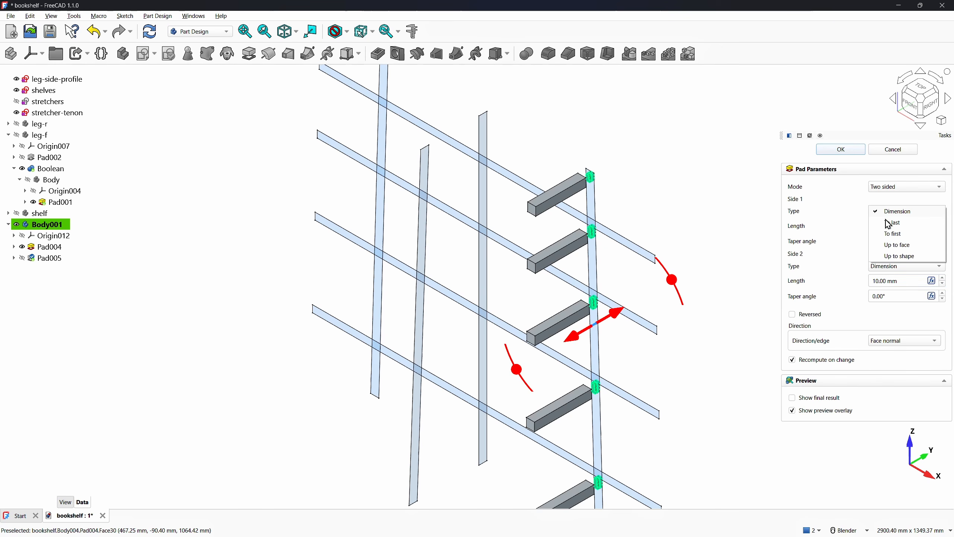
click(894, 246)
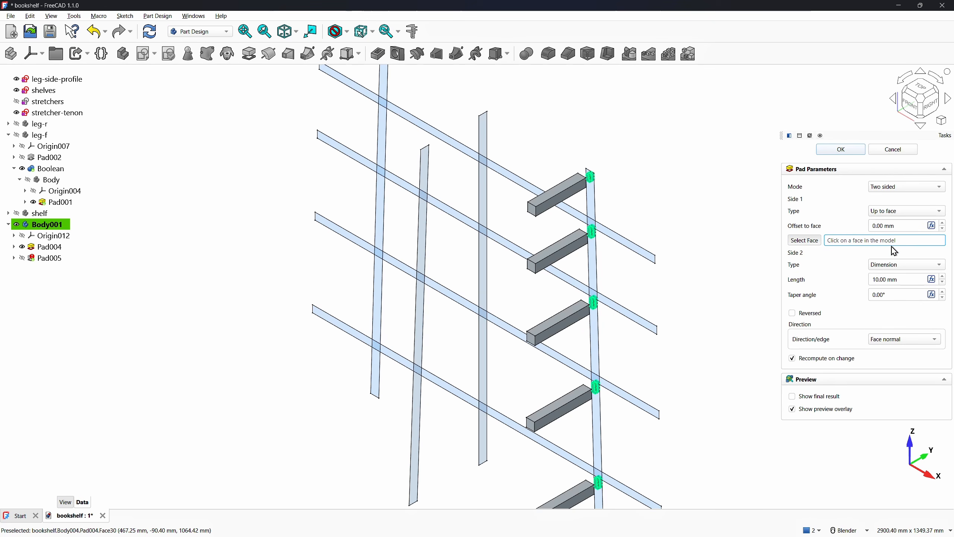
scroll(543, 272, up, 7)
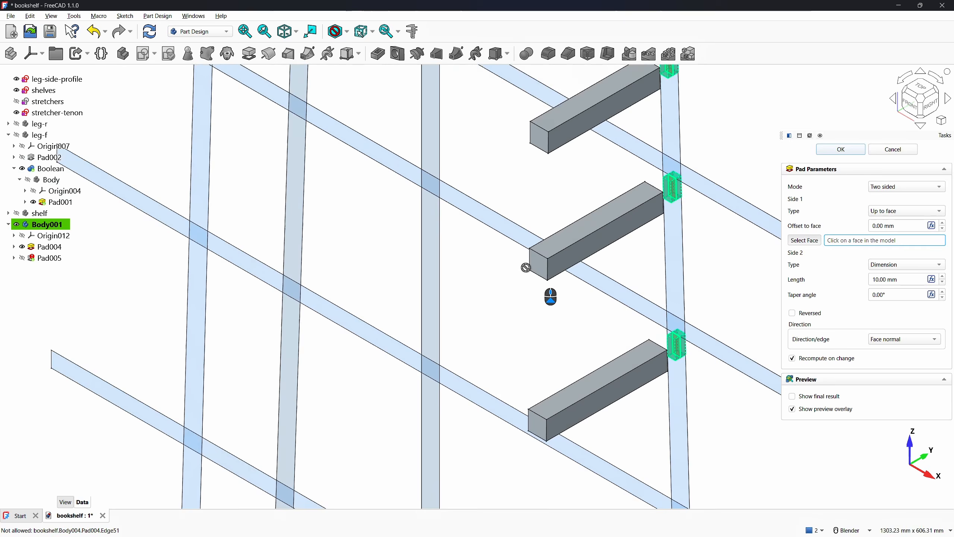
click(544, 271)
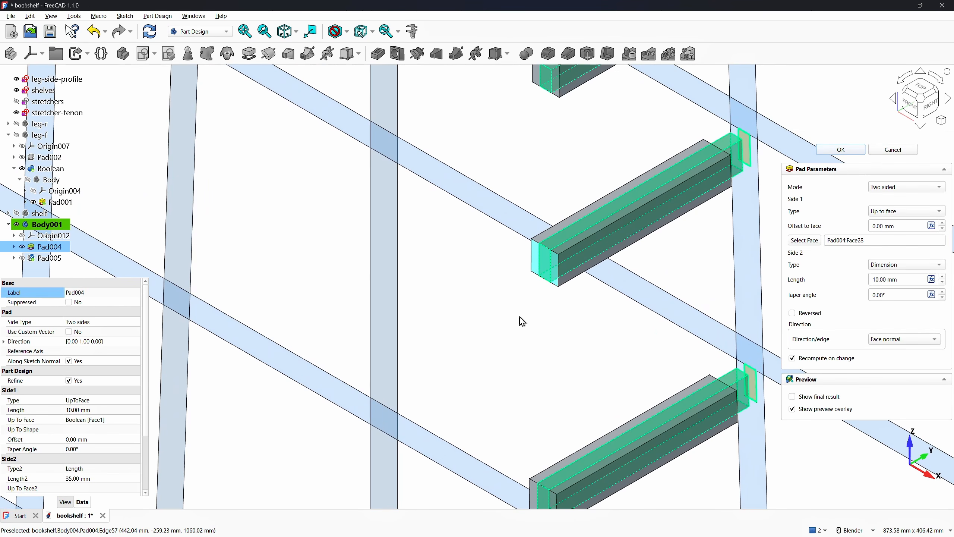
Set the side 1 offset to face to 30 mm and check the tenon reach at both legs from the right view
key(3)
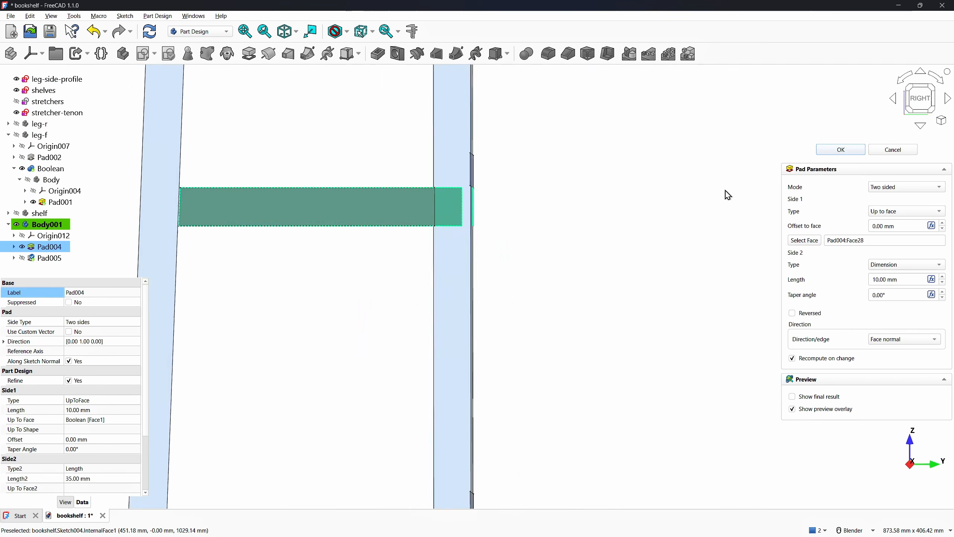
scroll(715, 240, down, 7)
scroll(552, 228, up, 3)
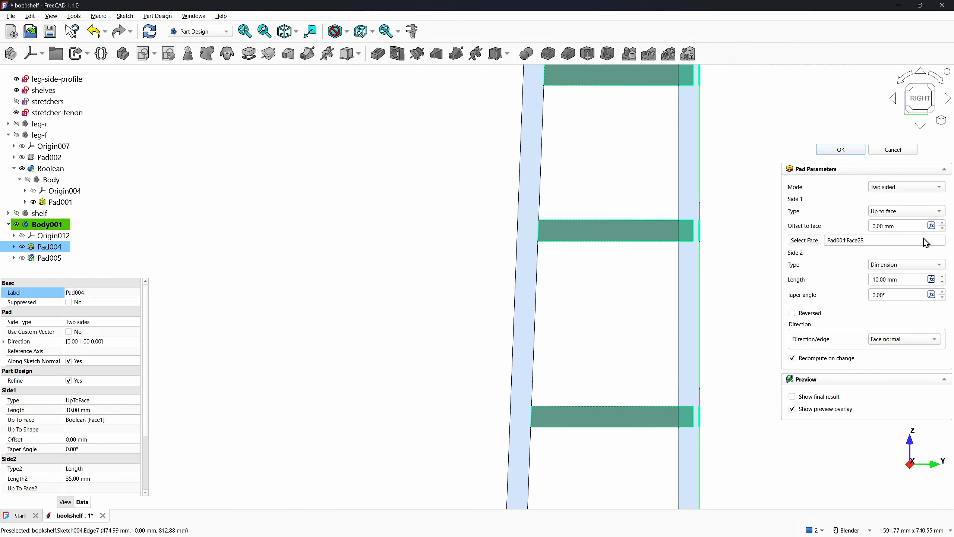
drag(902, 226, 869, 228)
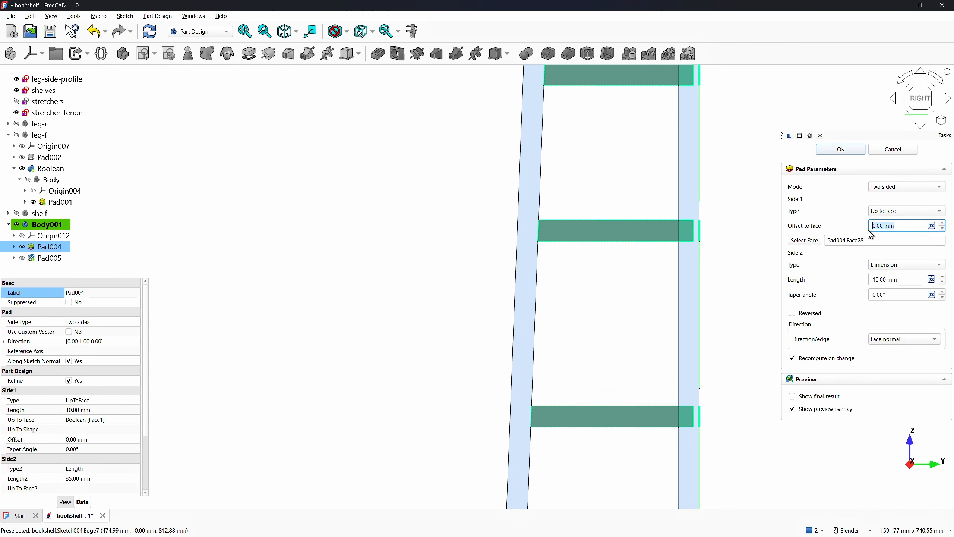
text(30)
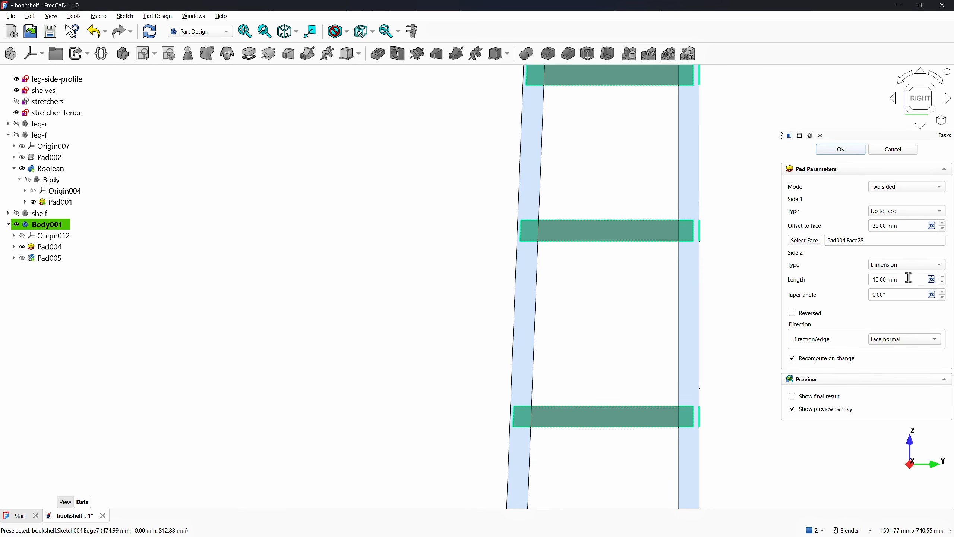
drag(909, 279, 868, 277)
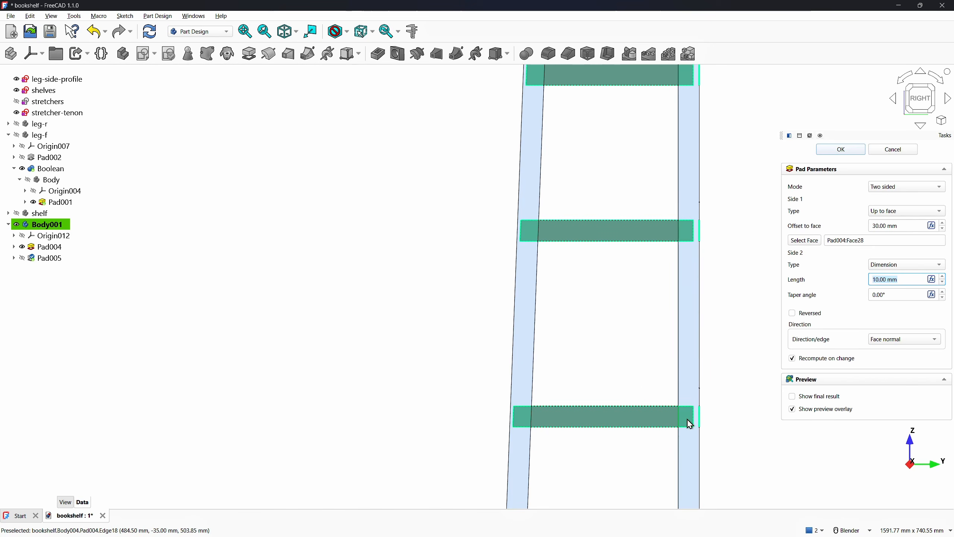
scroll(695, 419, up, 3)
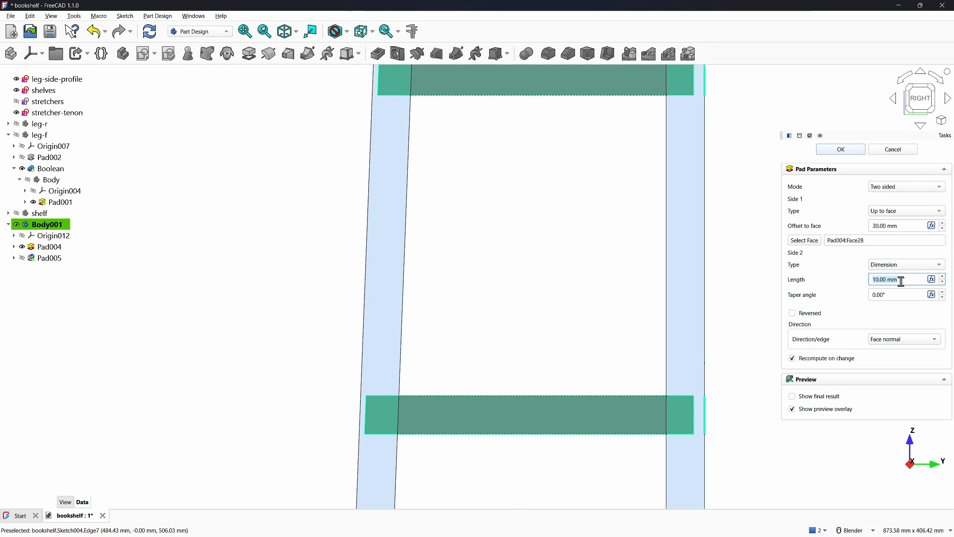
scroll(619, 320, down, 3)
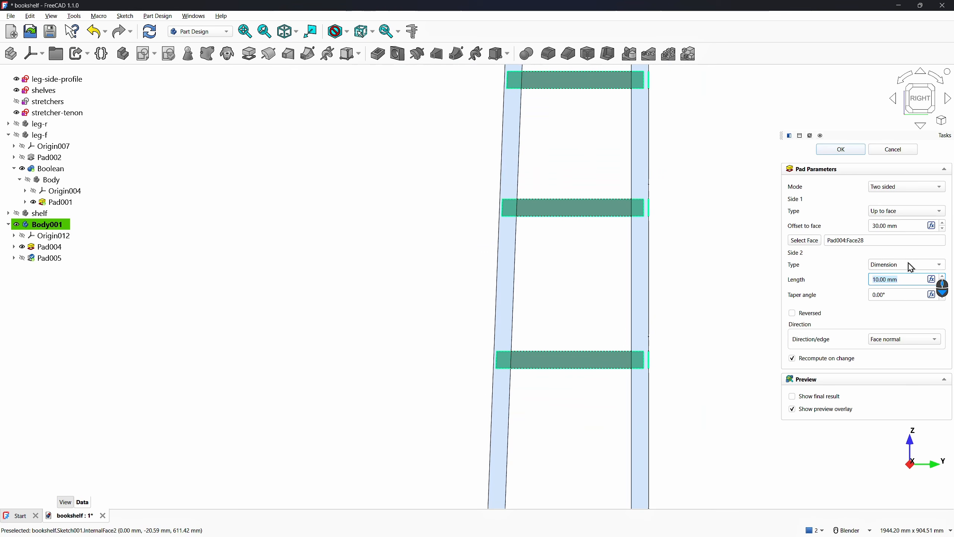
Set the side 1 offset to face to 25 mm, finish the tenon pad, and return to the isometric view
triple_click(903, 229)
text(25)
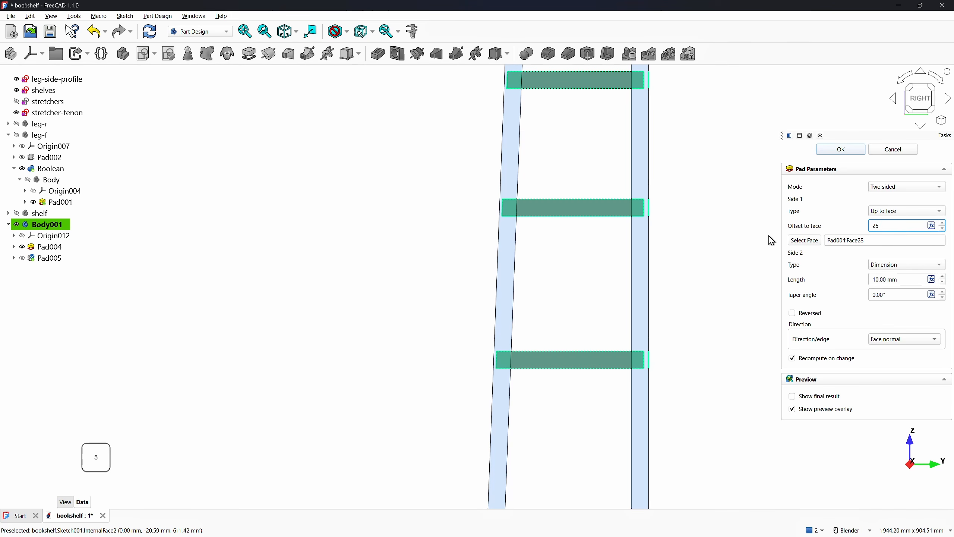
click(694, 252)
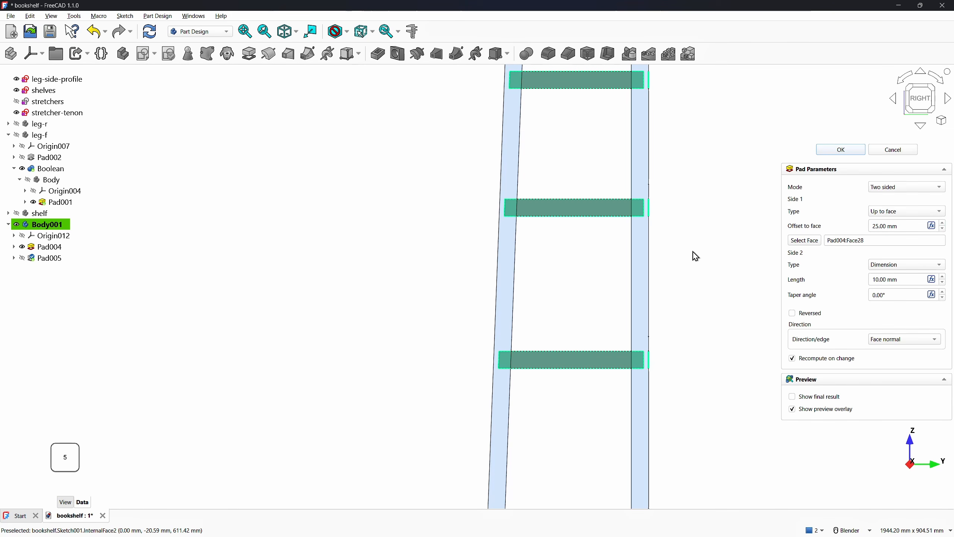
click(832, 148)
key(0)
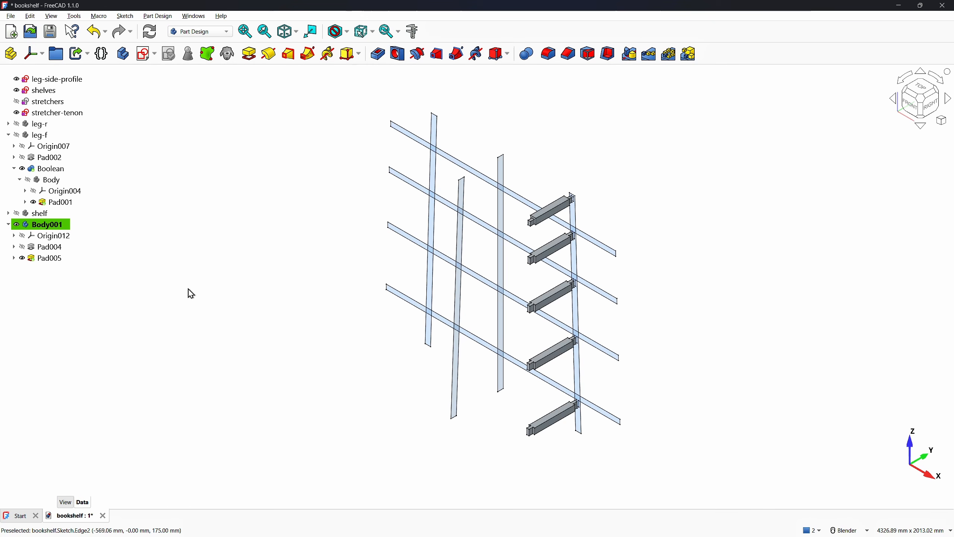
Rename the body holding the padded stretchers and tenons to stretcher
click(35, 229)
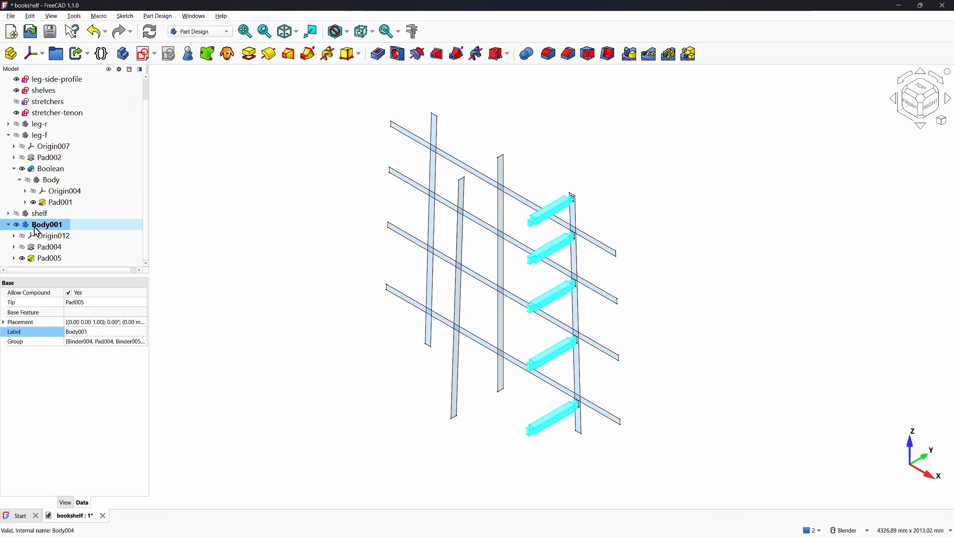
click(86, 331)
text(str)
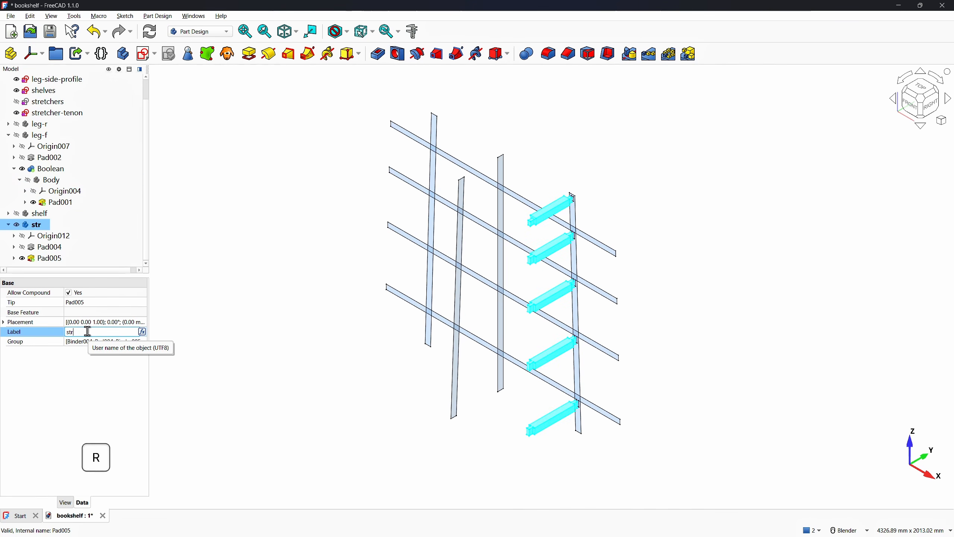
text(etcher)
key(Return)
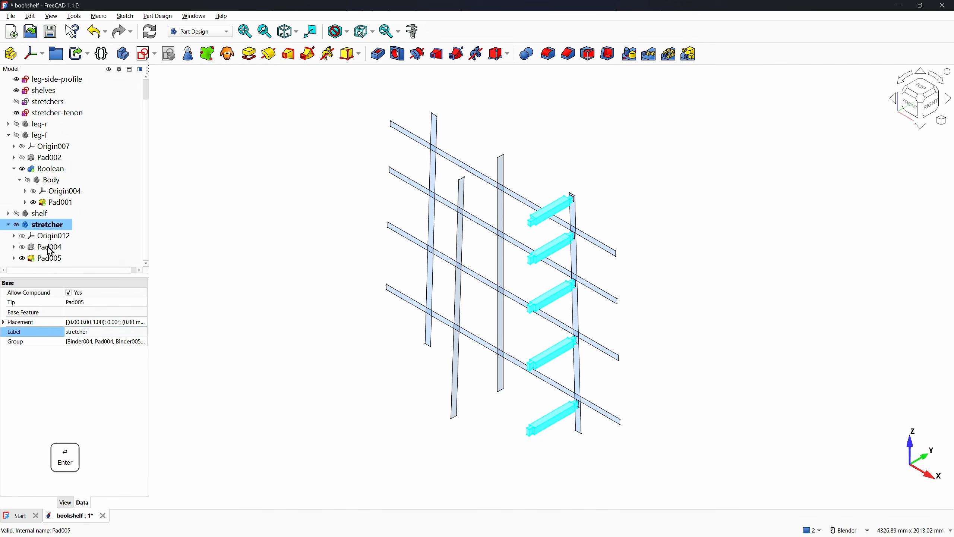
Collapse the leg-f tree and show the leg-r, leg-f and shelf bodies alongside the stretchers
click(8, 134)
click(16, 146)
click(16, 157)
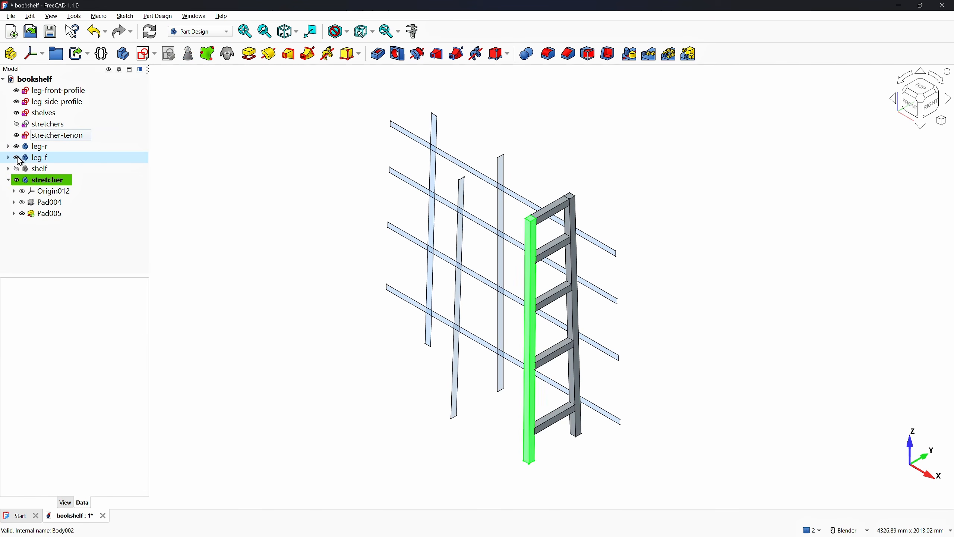
click(16, 168)
click(258, 264)
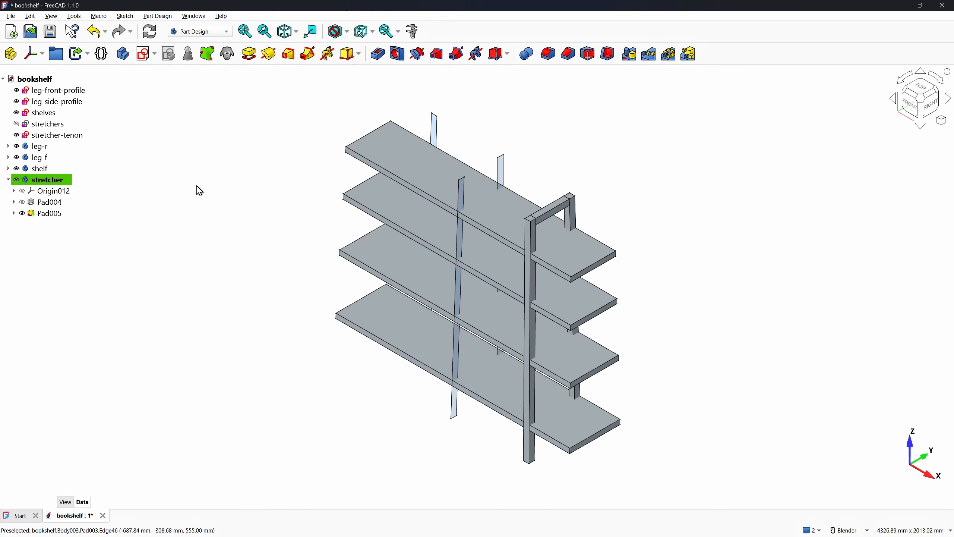
Make leg-r the active body and hide the shelf and stretcher bodies
double_click(36, 147)
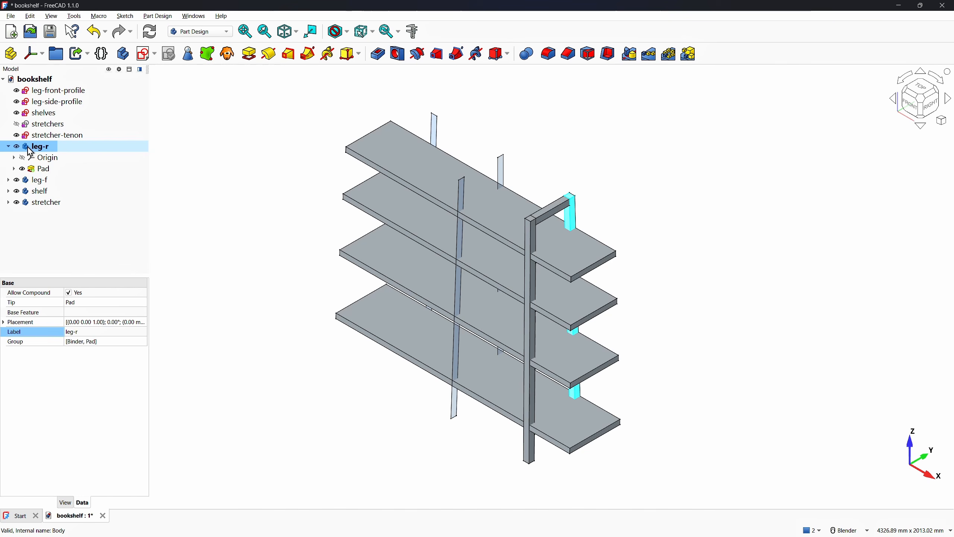
click(17, 191)
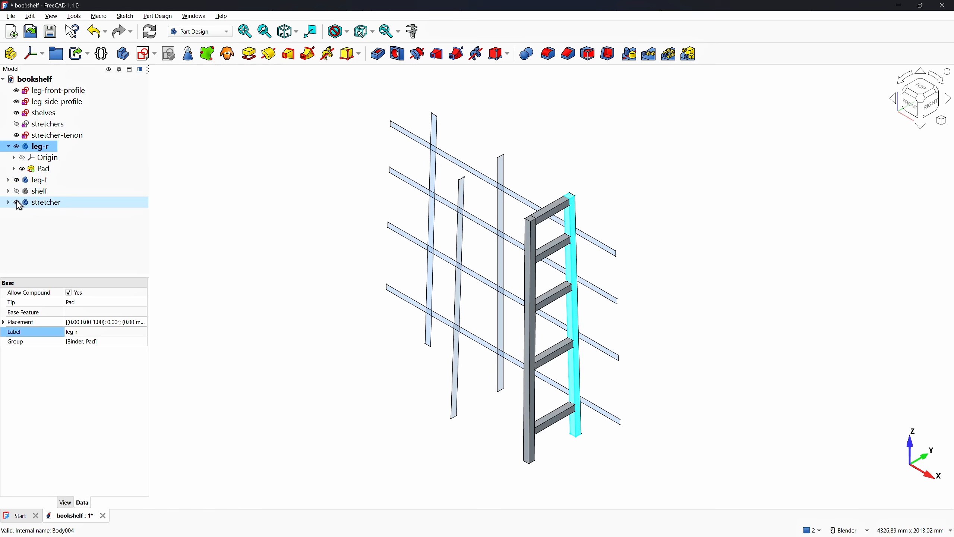
click(16, 202)
click(280, 257)
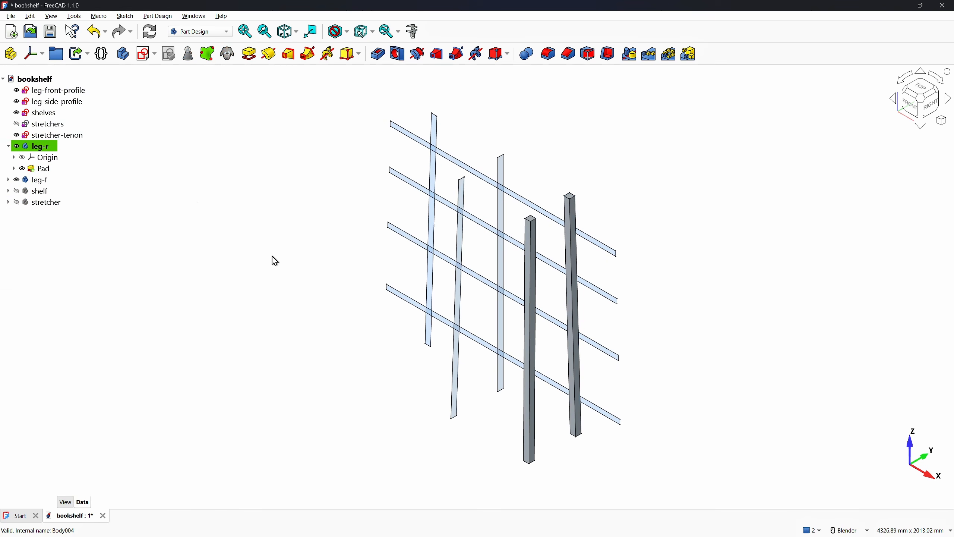
Add a sub-shape binder of the stretcher-tenon sketch to the leg-r body and select that binder
click(57, 136)
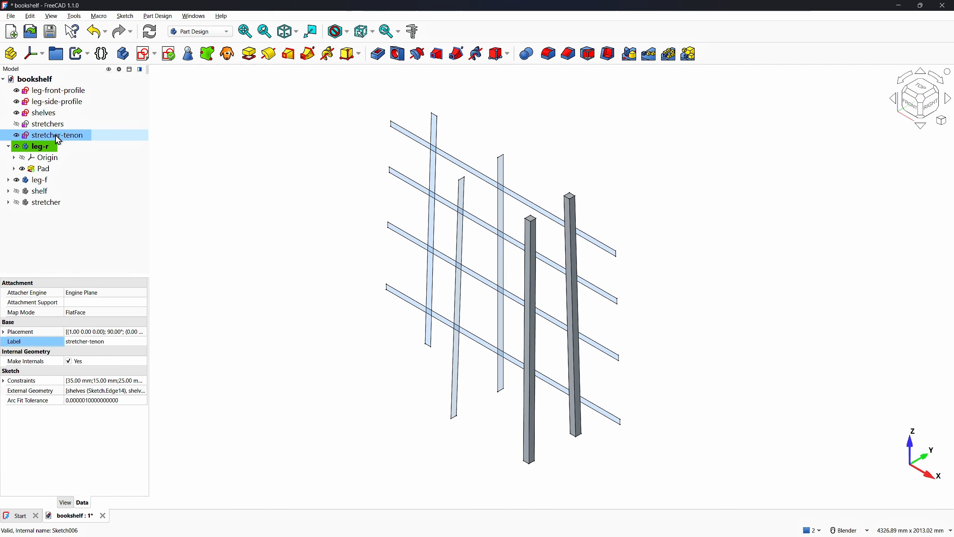
click(210, 60)
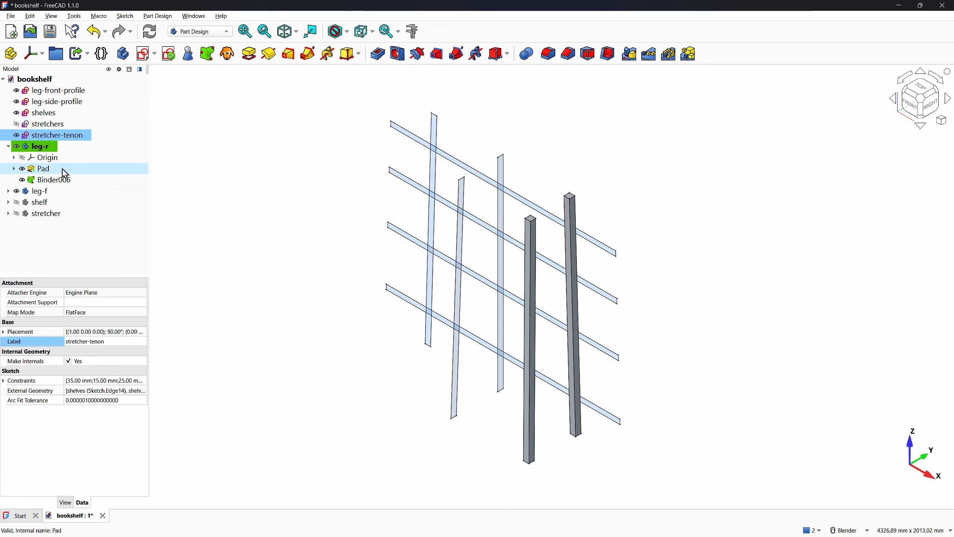
click(49, 179)
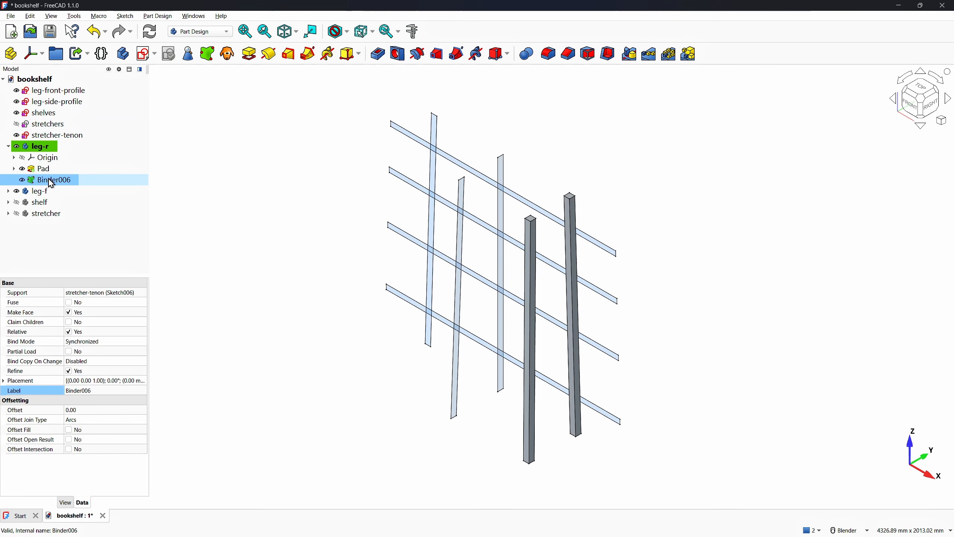
Start a two-sided pocket in leg-r from the selected binder and set its Side 1 length to 35 mm
click(378, 58)
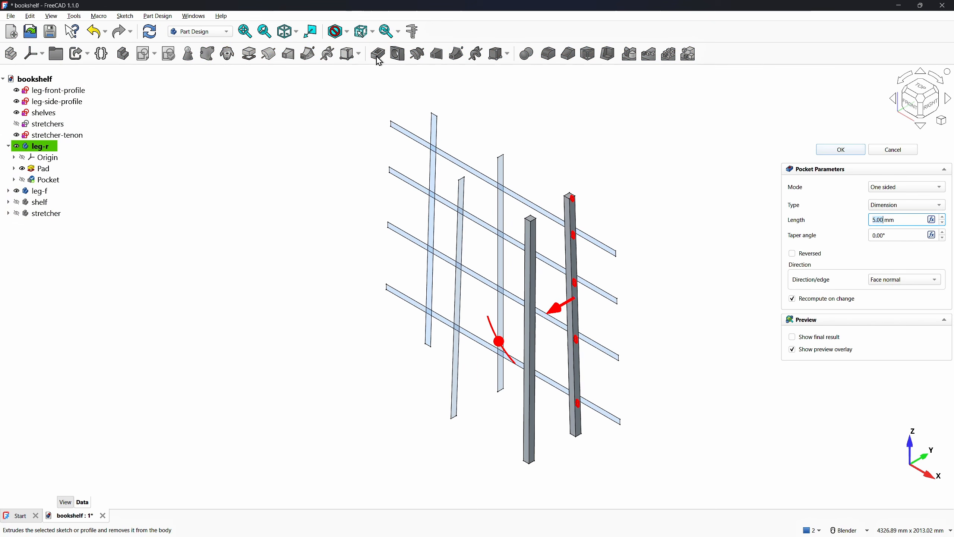
click(897, 188)
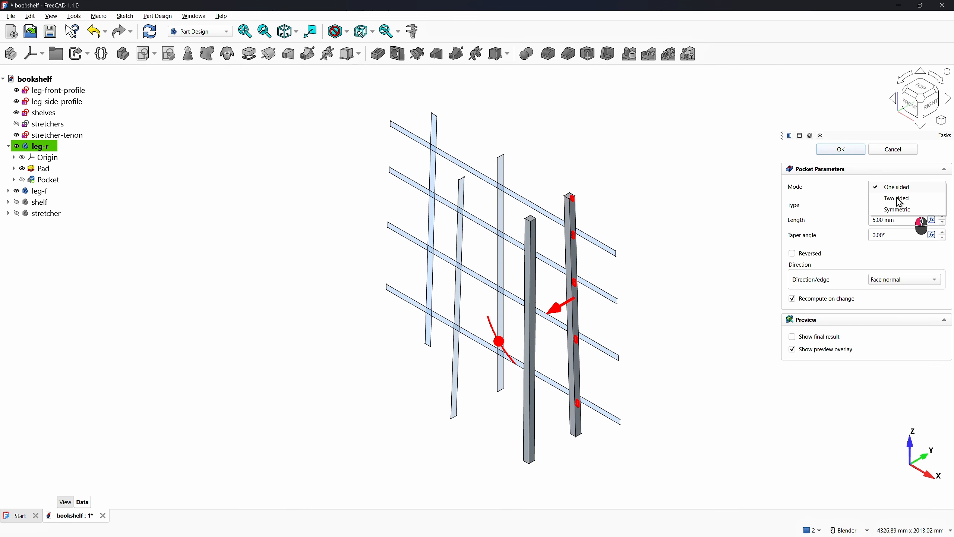
click(898, 199)
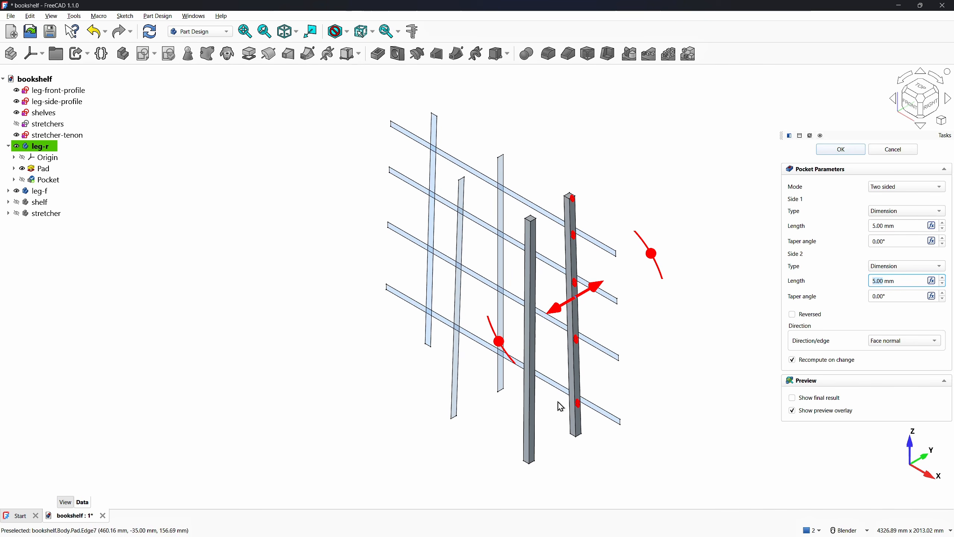
scroll(582, 356, up, 5)
scroll(584, 357, up, 2)
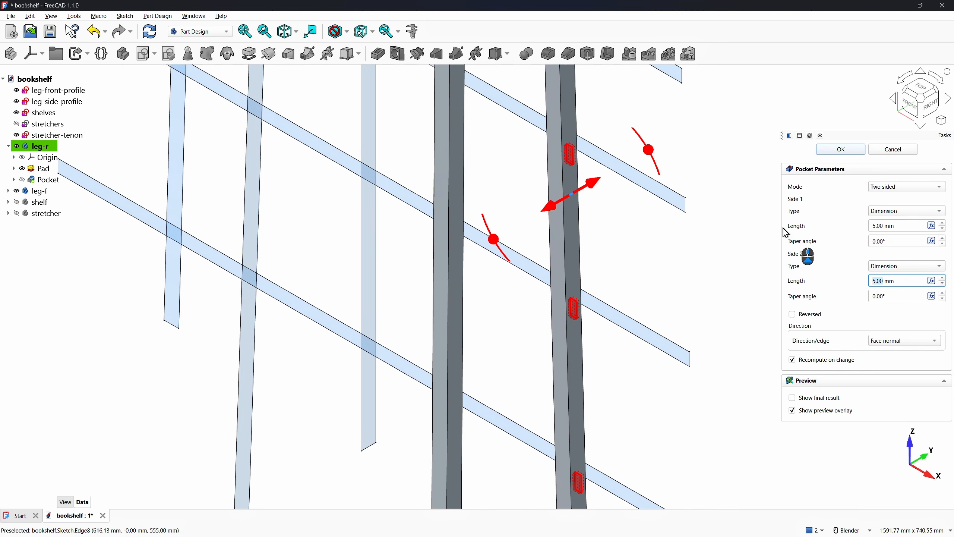
click(901, 217)
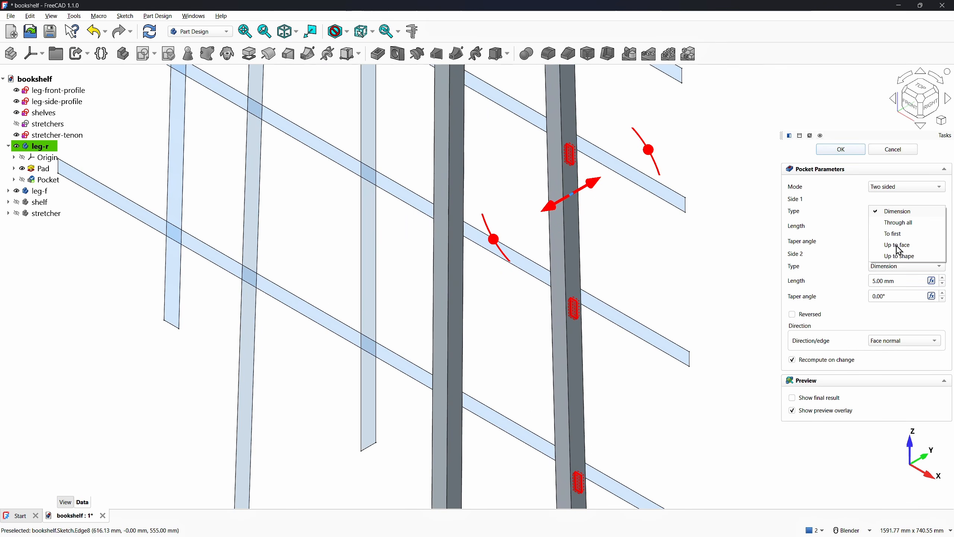
click(843, 225)
click(870, 226)
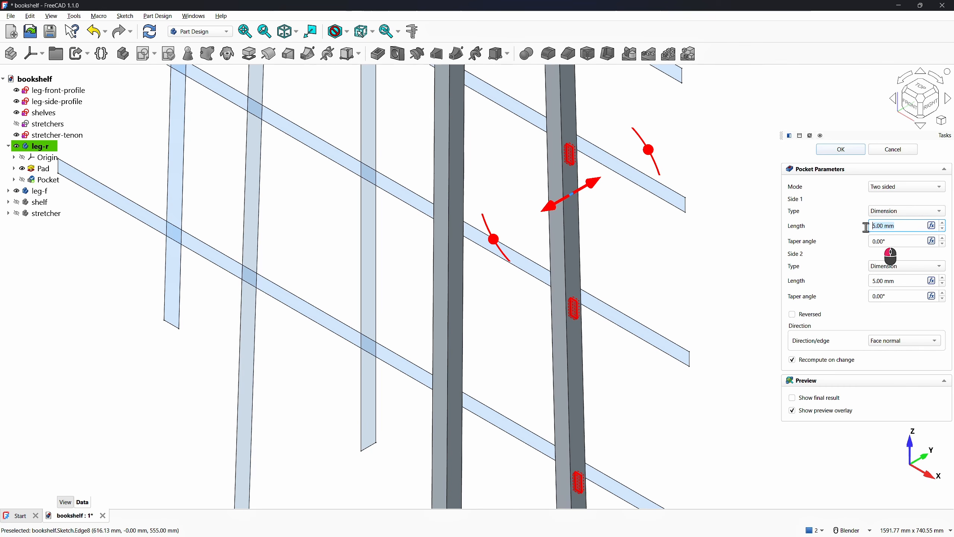
text(35)
click(716, 239)
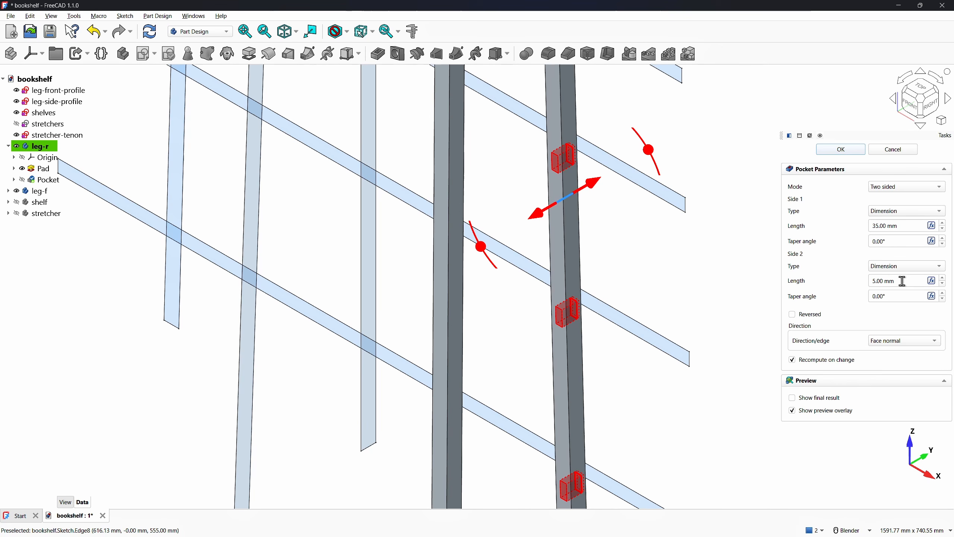
Try Side 2 lengths of 10 mm and -10 mm, checking the pocket preview from the right
drag(902, 281, 868, 280)
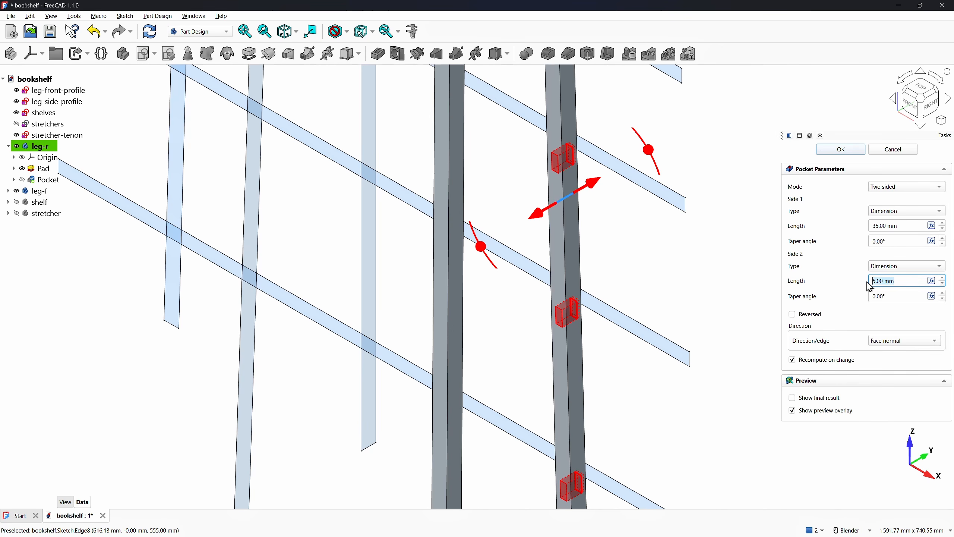
text(10)
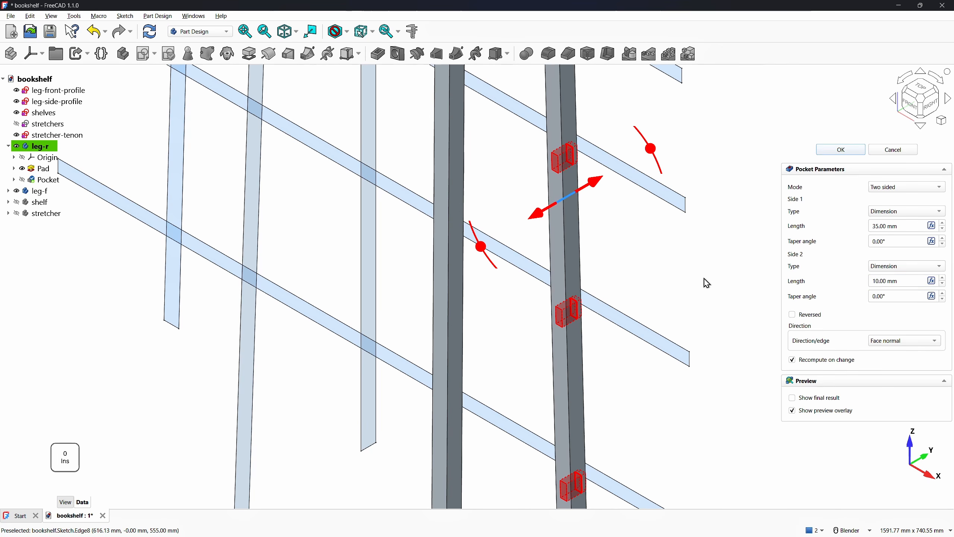
click(930, 105)
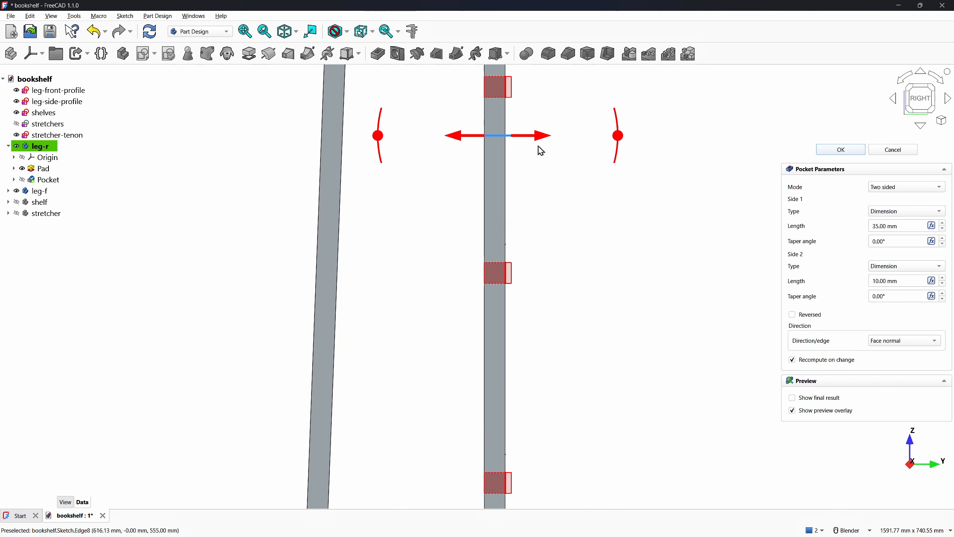
scroll(556, 272, down, 1)
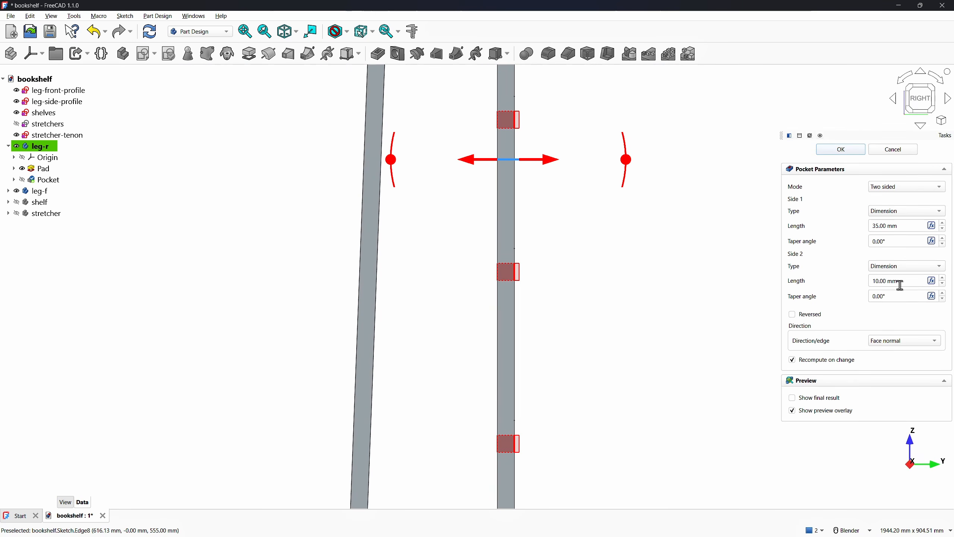
click(882, 284)
text(-)
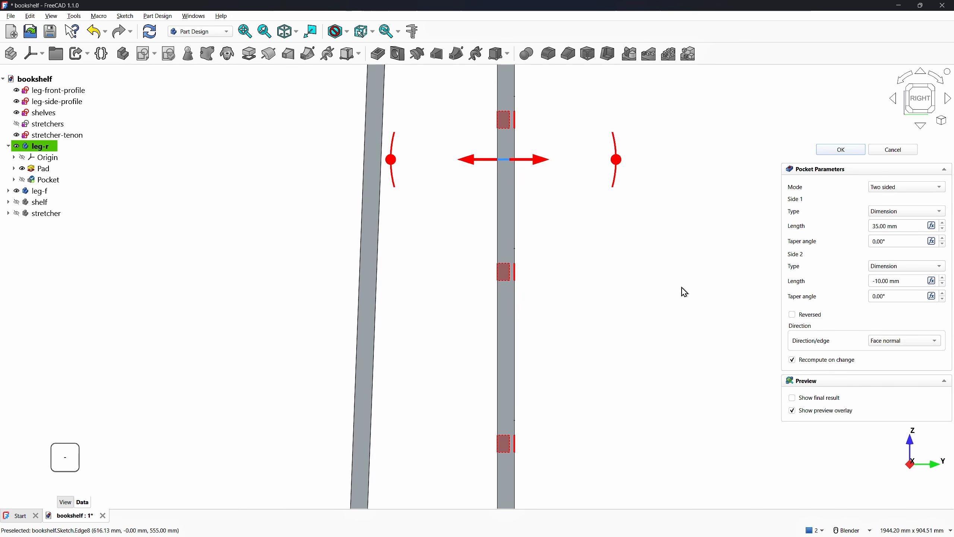
Set the Side 2 length to -8 mm and finish the mortise pocket in leg-r
drag(902, 280, 880, 279)
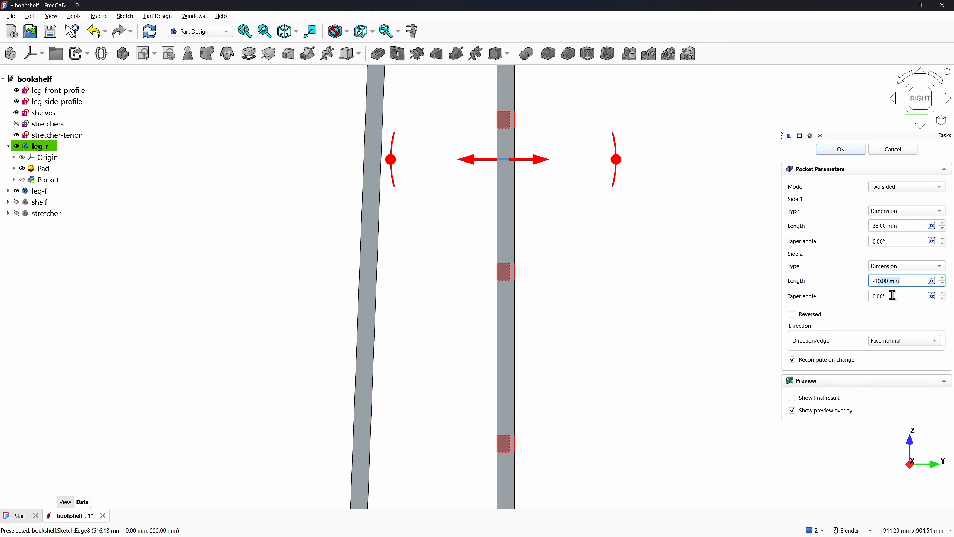
key(BackSpace)
key(BackSpace)
text(8)
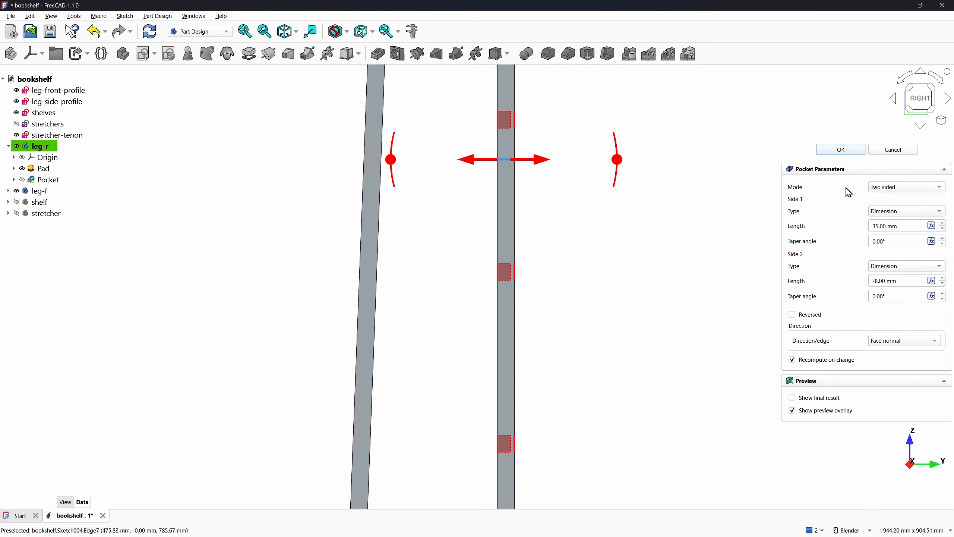
click(842, 149)
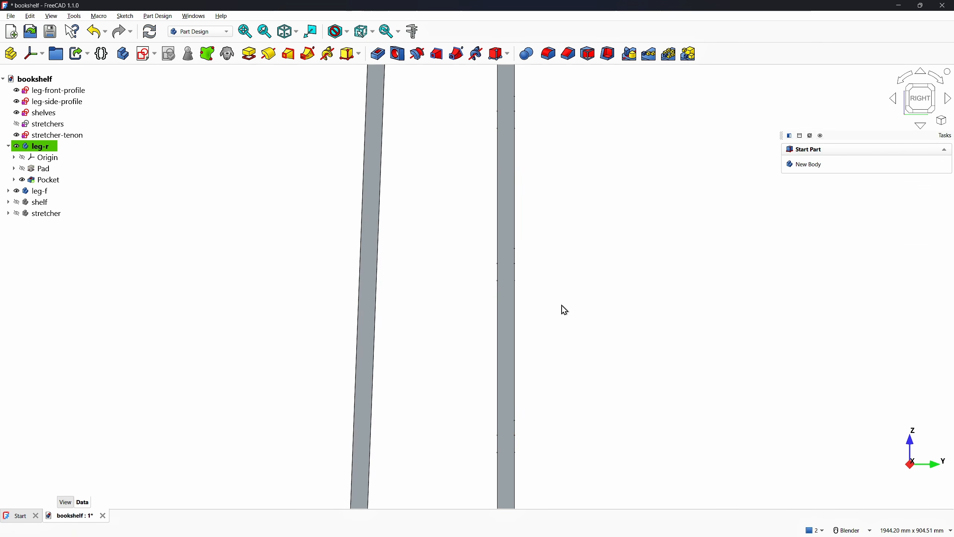
Make leg-f the active body, add a sub-shape binder of the stretcher-tenon sketch to it, and select that binder
key(0)
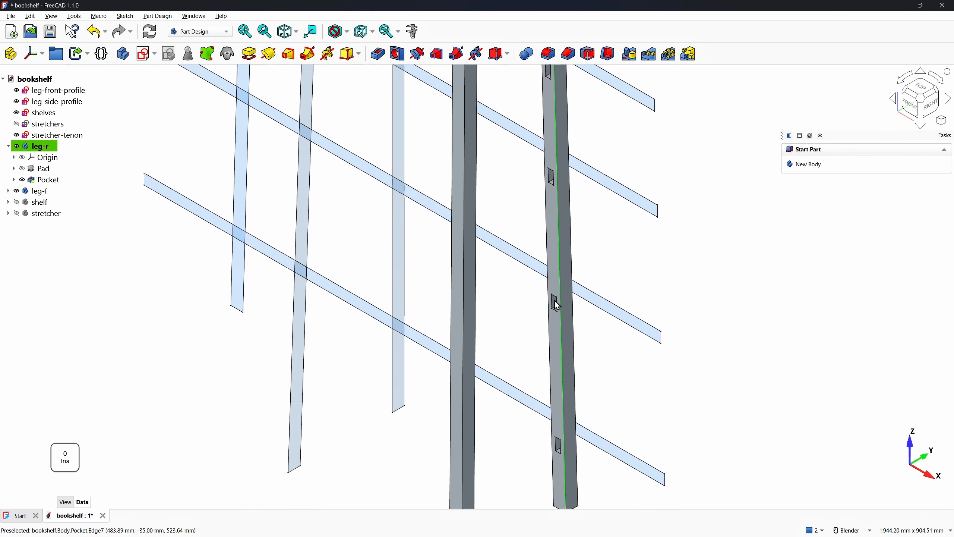
middle_drag(590, 282, 648, 213)
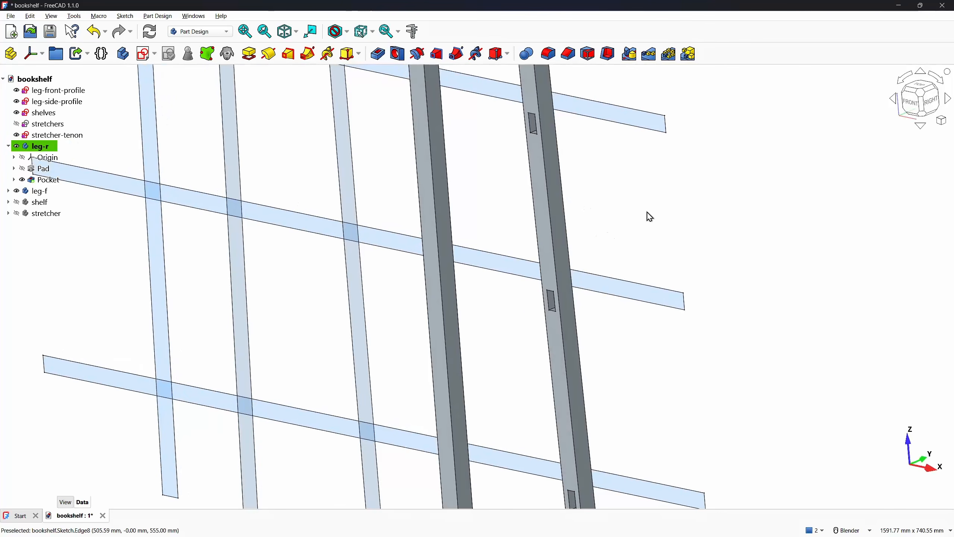
scroll(592, 229, down, 5)
click(36, 190)
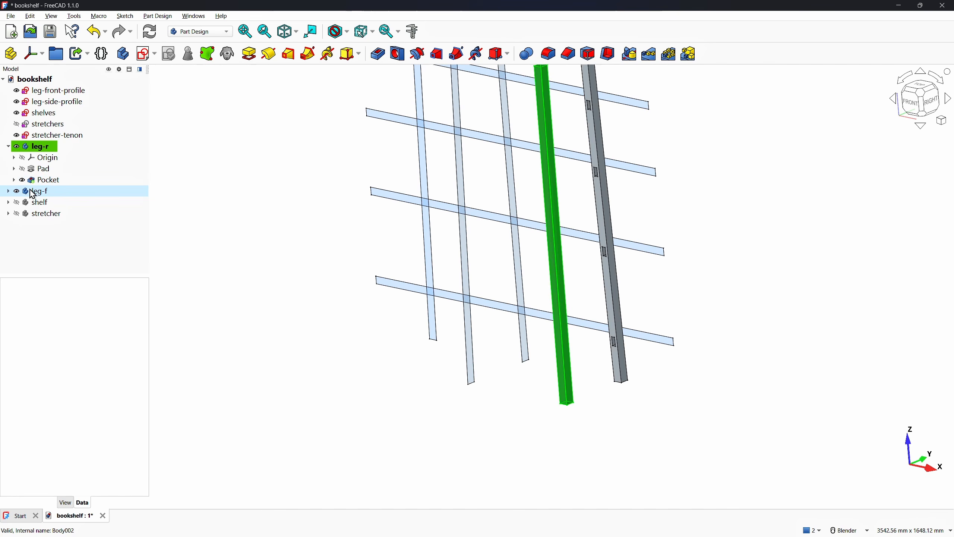
double_click(34, 191)
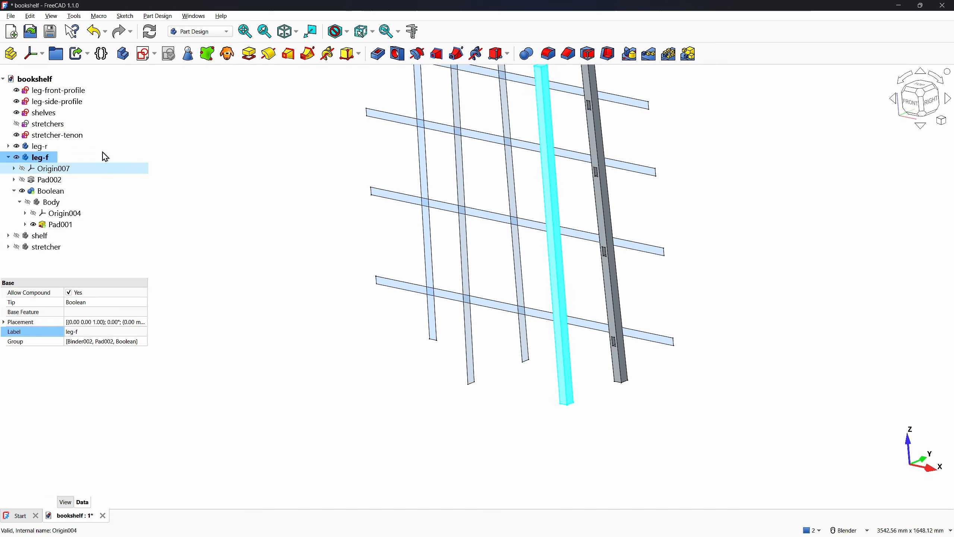
click(52, 139)
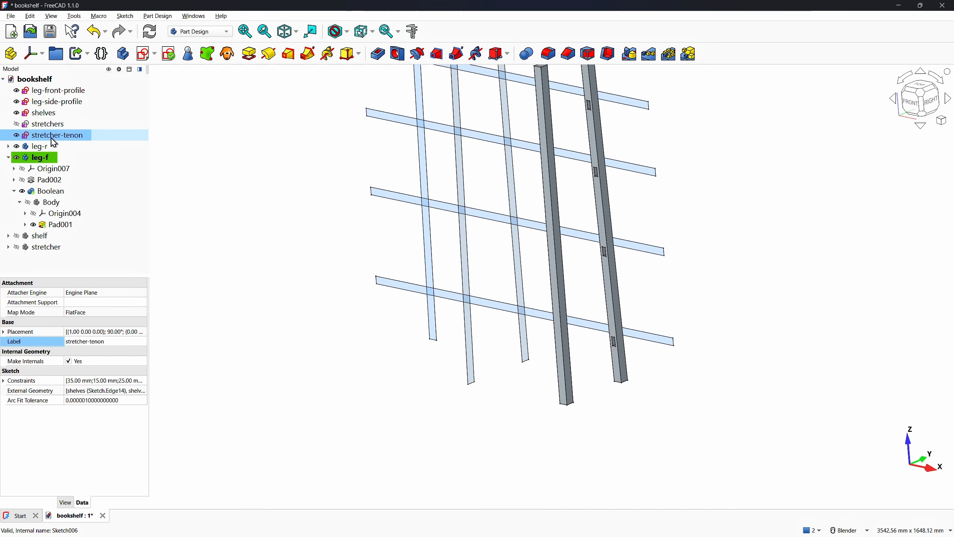
click(208, 56)
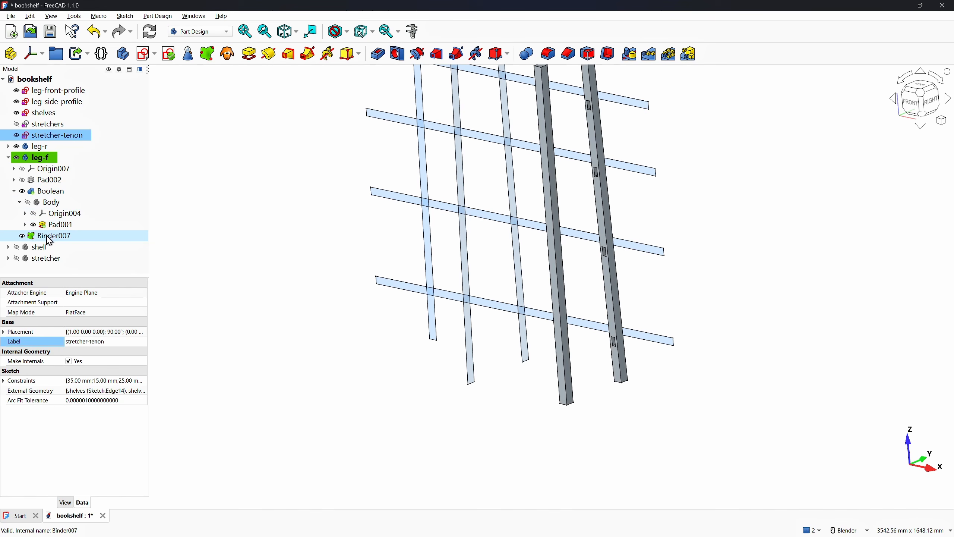
click(47, 237)
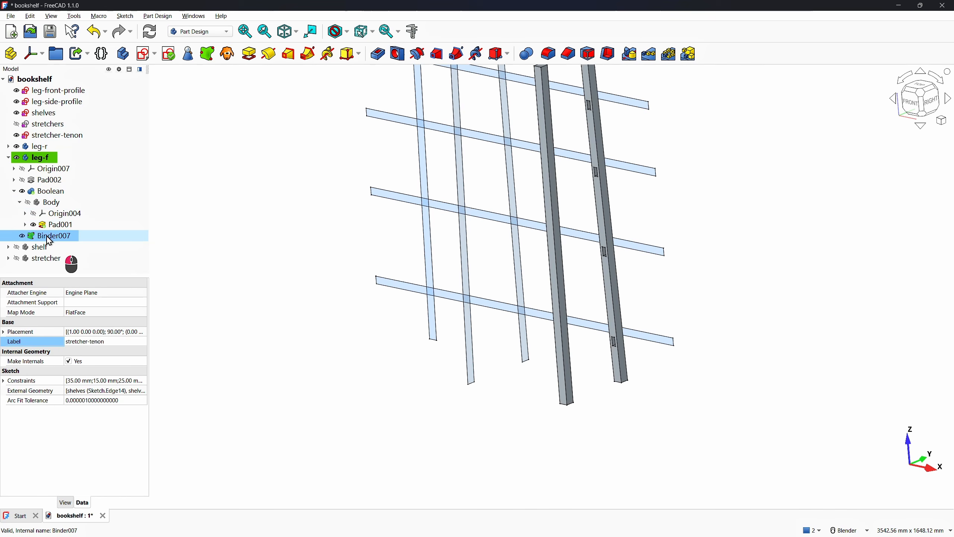
Start a pocket in leg-f from the binder with type Up to face, ending at the leg's face towards leg-r
click(377, 54)
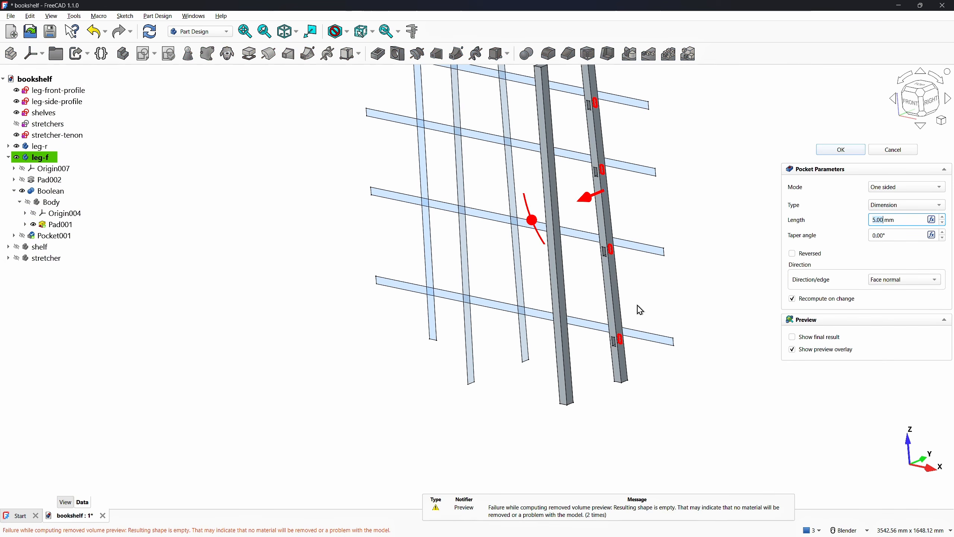
middle_drag(639, 316, 434, 320)
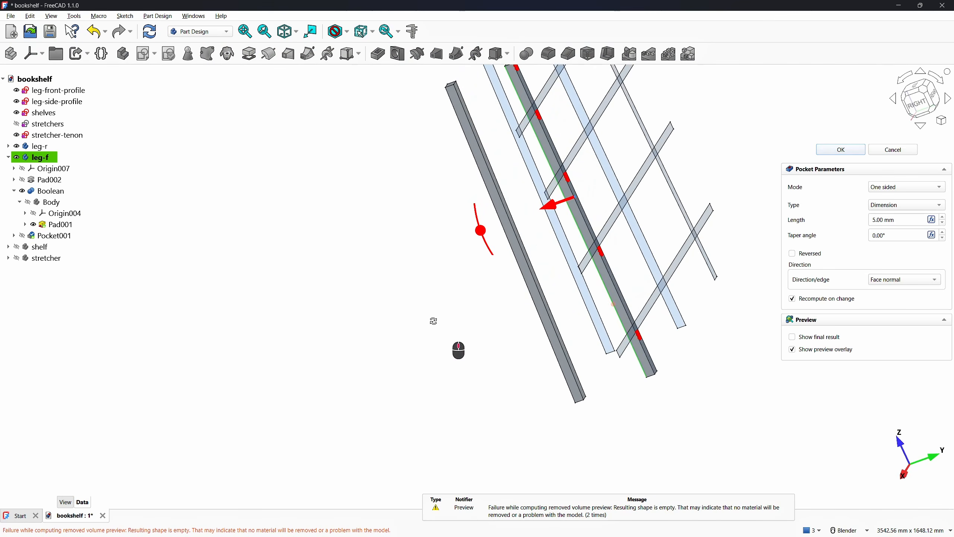
click(880, 205)
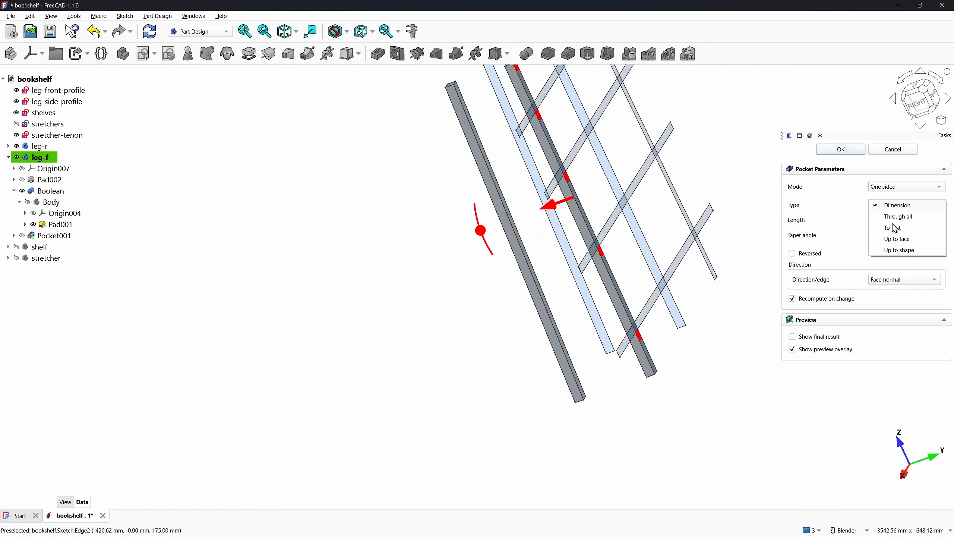
click(897, 239)
scroll(535, 282, up, 5)
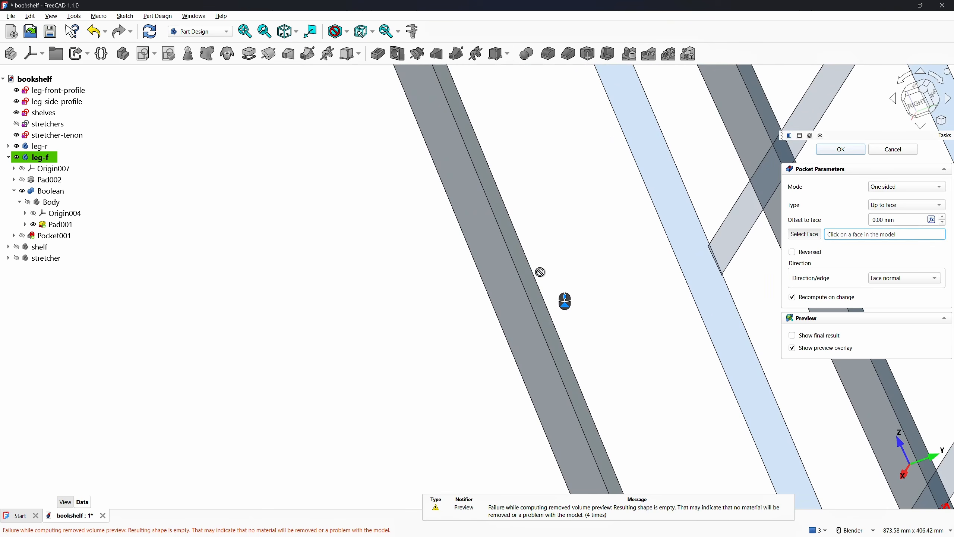
click(534, 287)
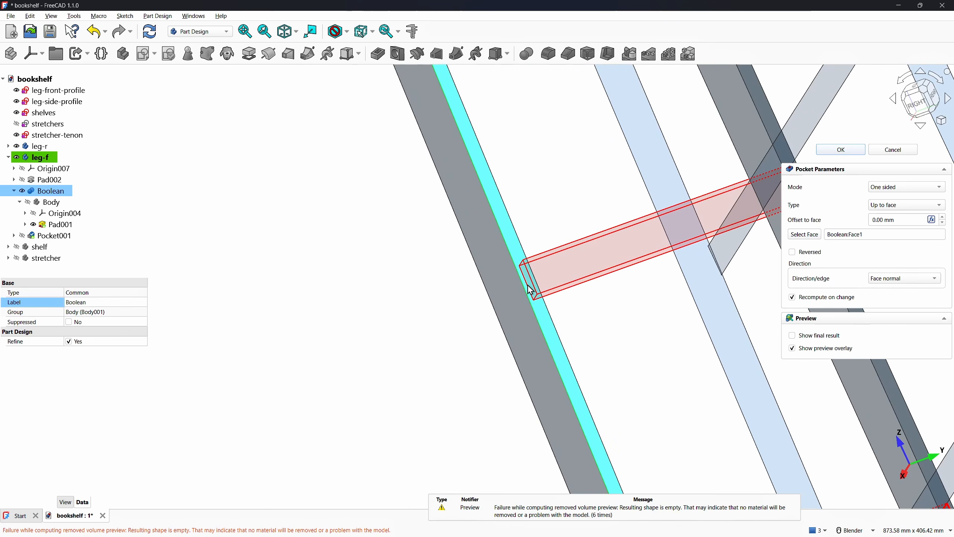
Set the pocket's offset to face to 27 mm and finish the mortises in leg-f
click(898, 219)
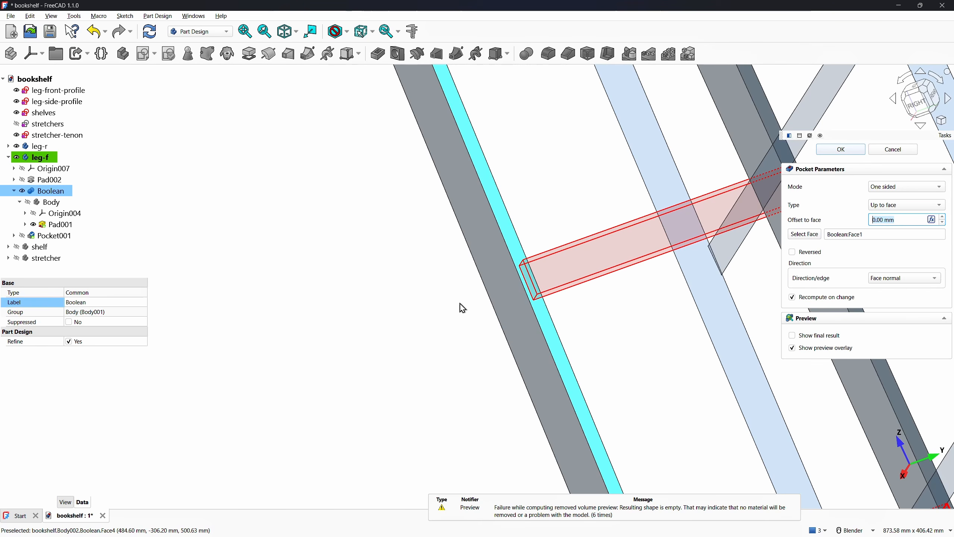
text(27)
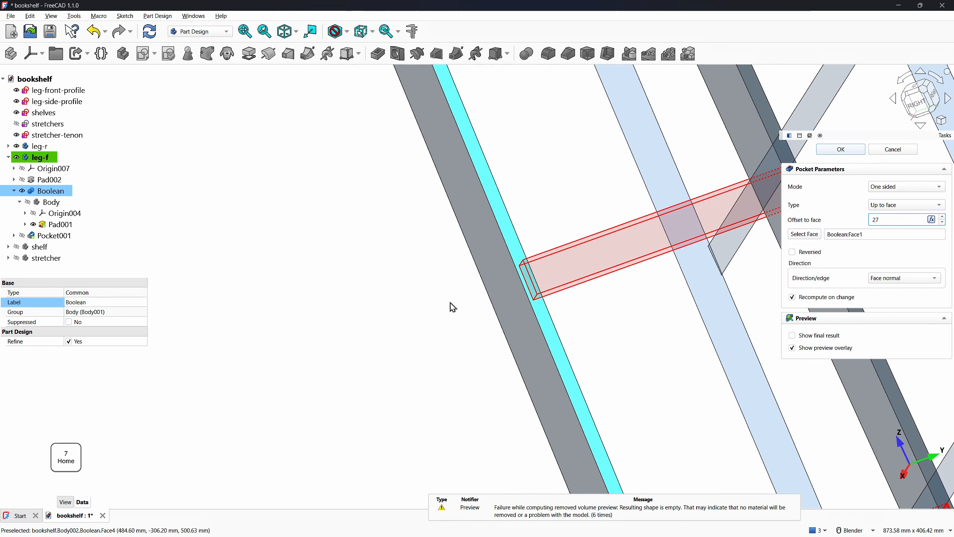
click(919, 101)
scroll(451, 241, down, 6)
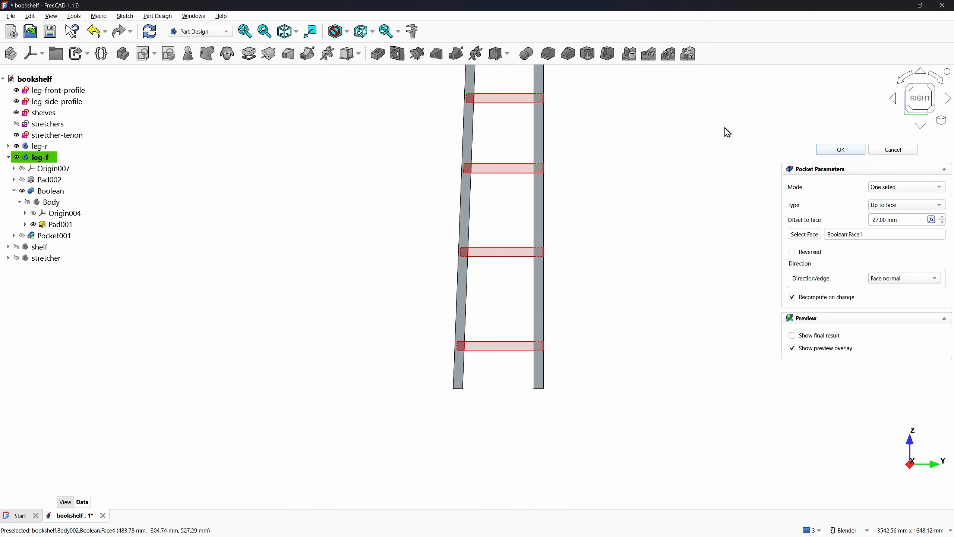
click(839, 149)
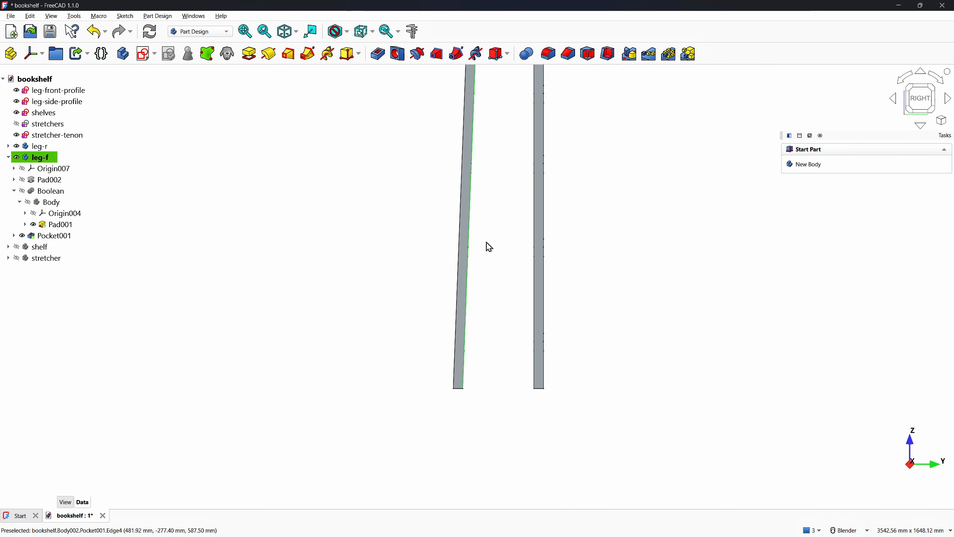
Duplicate the leg-f body, including only leg-f and Pocket001 and leaving out all other dependencies
key(0)
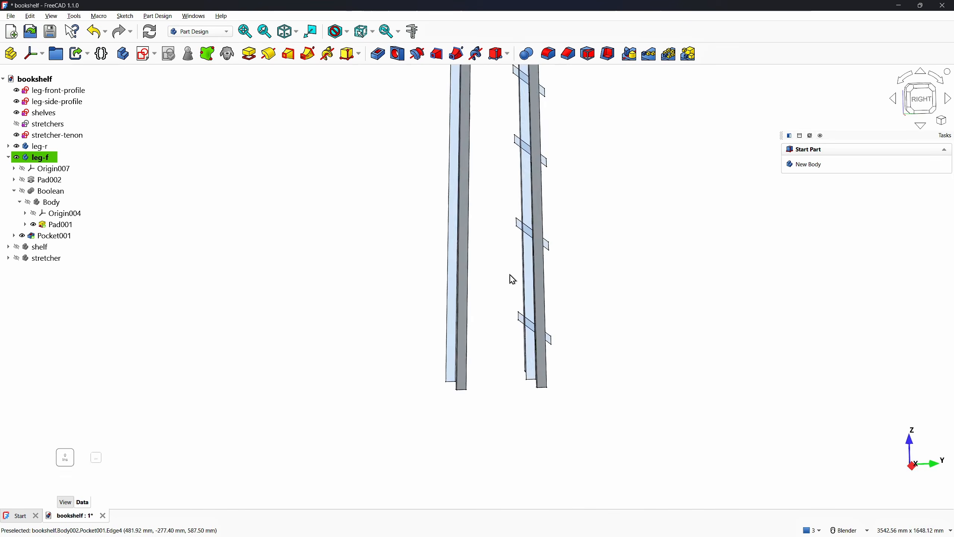
key(Delete)
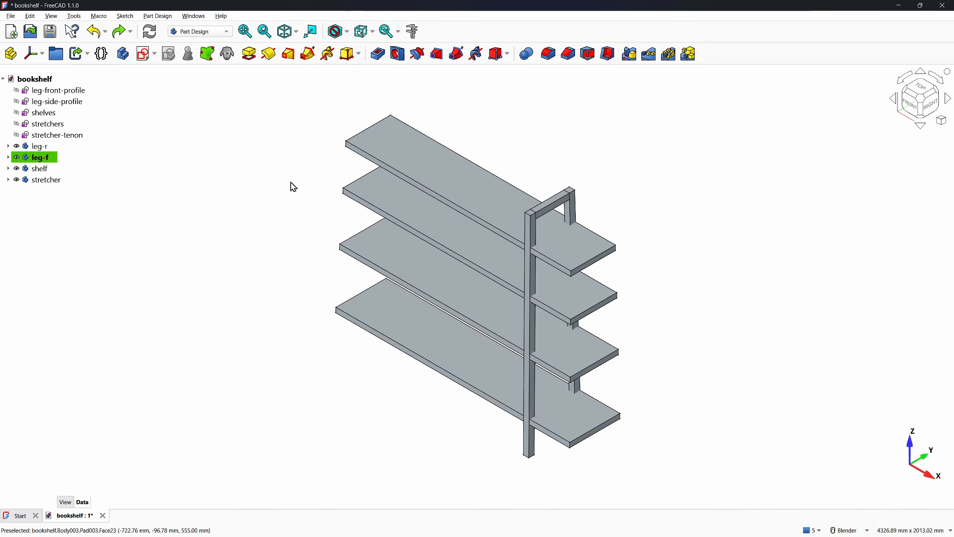
click(30, 158)
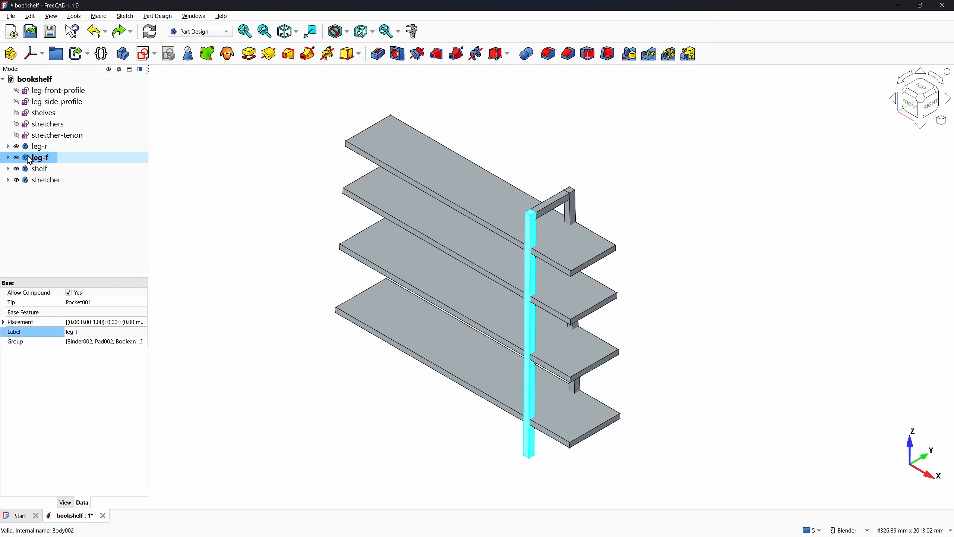
click(31, 16)
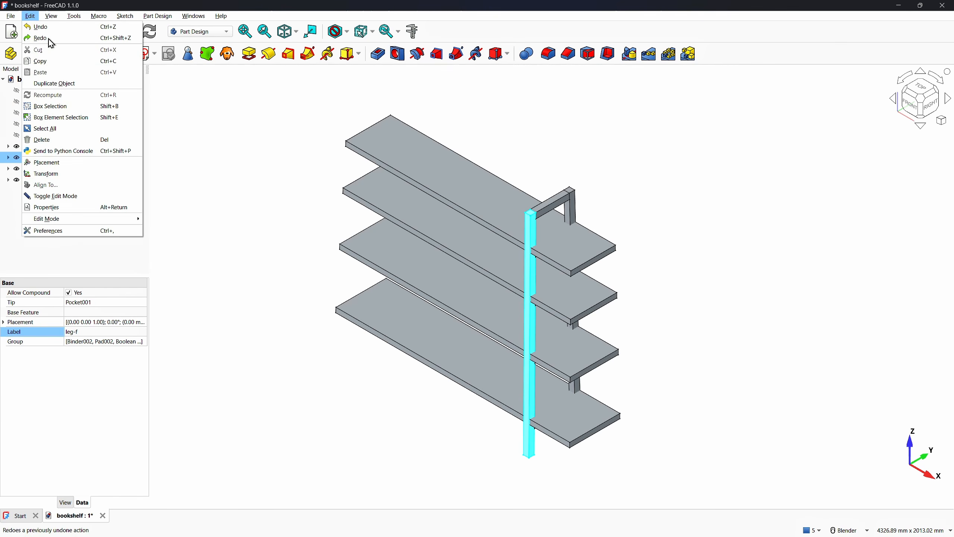
click(60, 83)
click(302, 210)
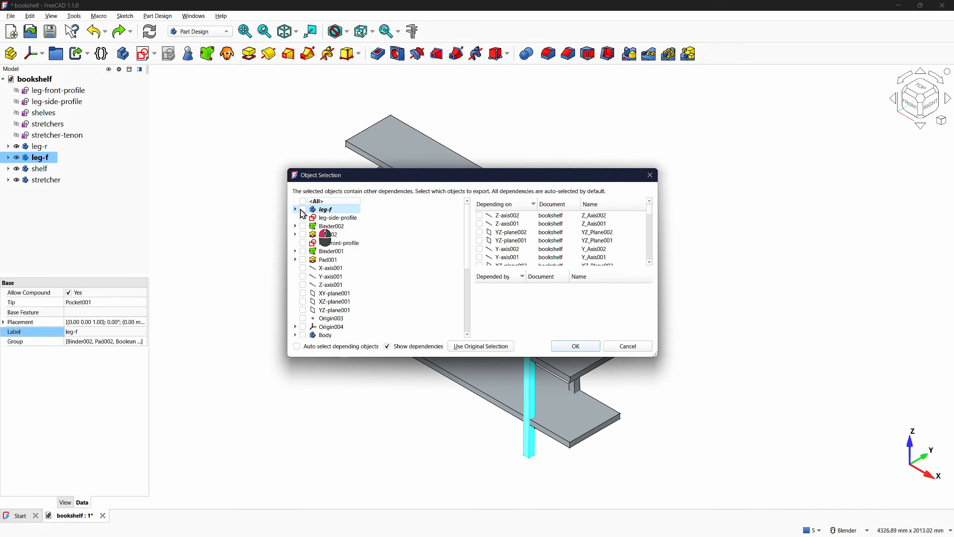
click(303, 209)
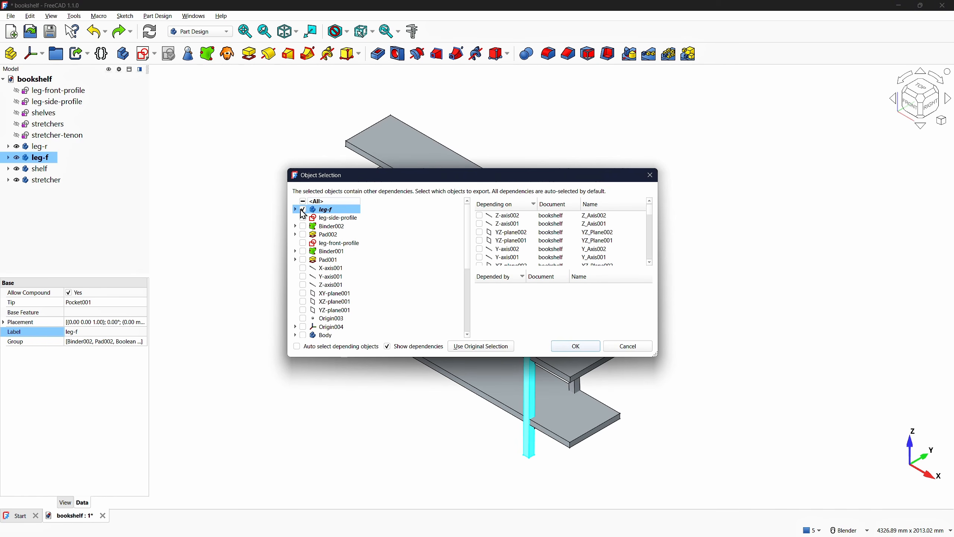
scroll(318, 289, down, 5)
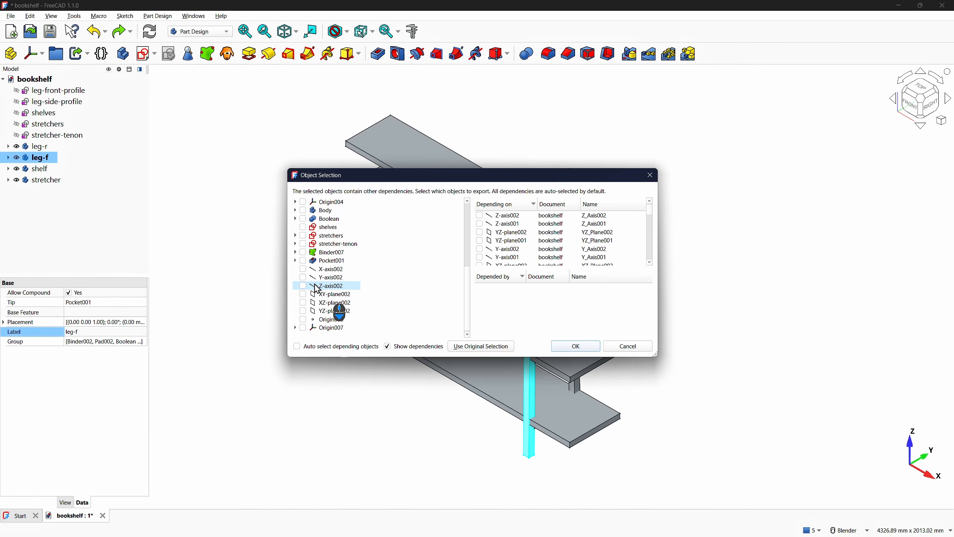
click(303, 260)
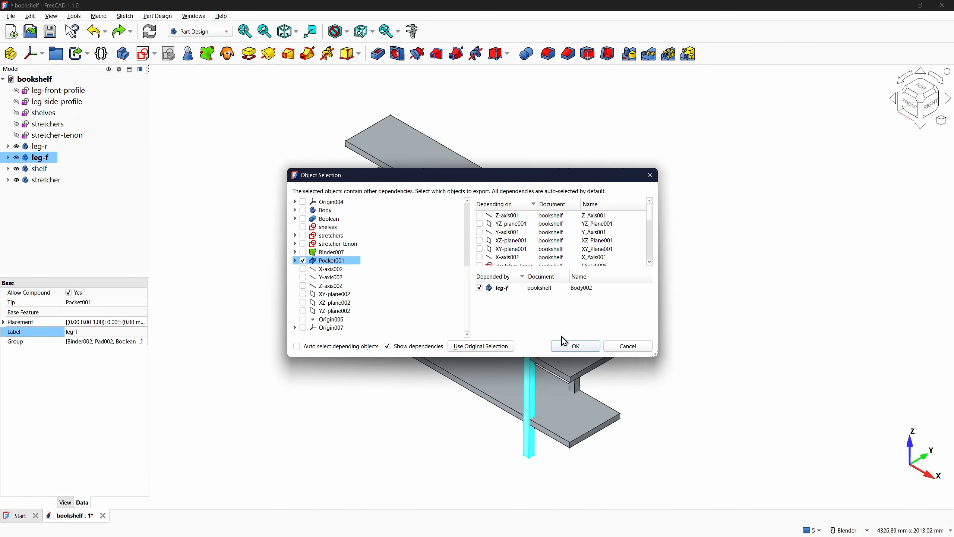
click(573, 344)
Hide the original leg-f body, leaving its duplicate leg-f001 shown
click(40, 192)
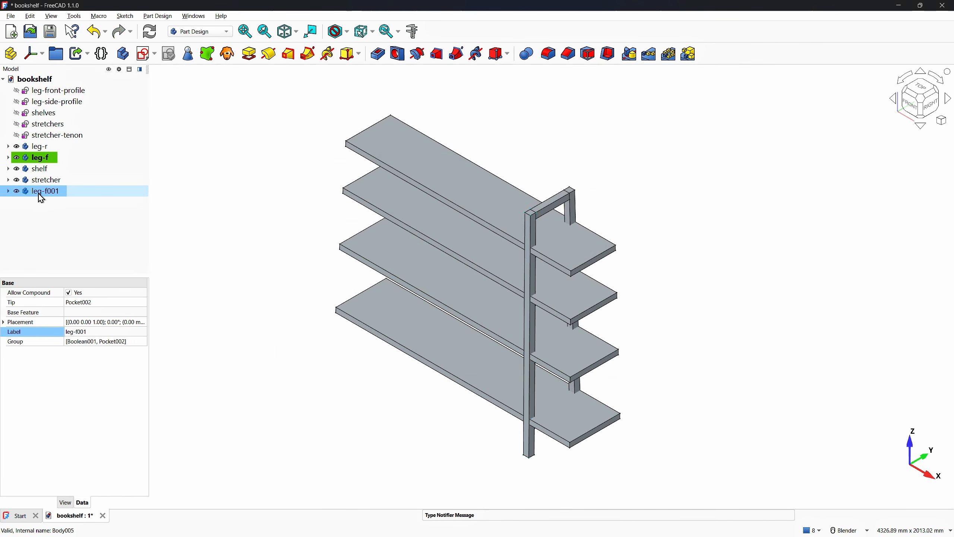
click(17, 157)
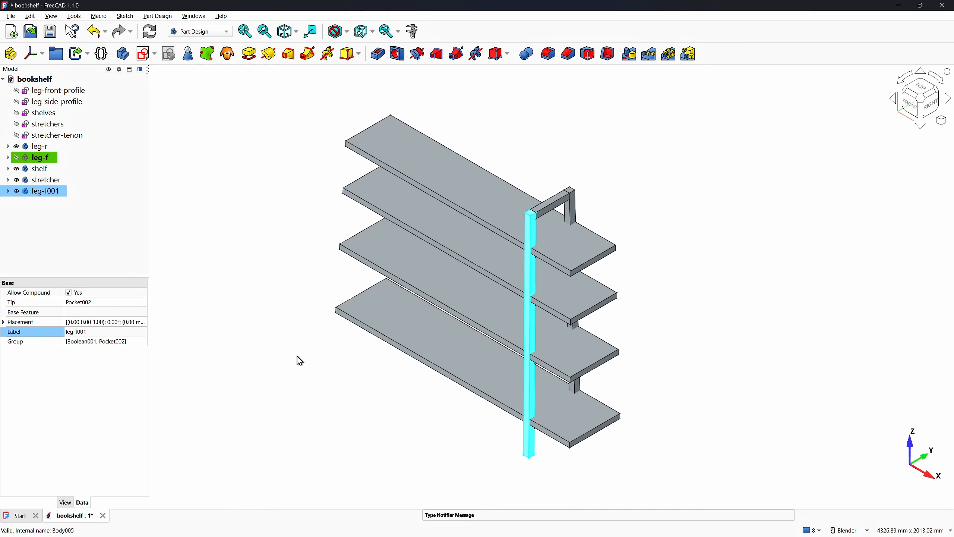
click(213, 270)
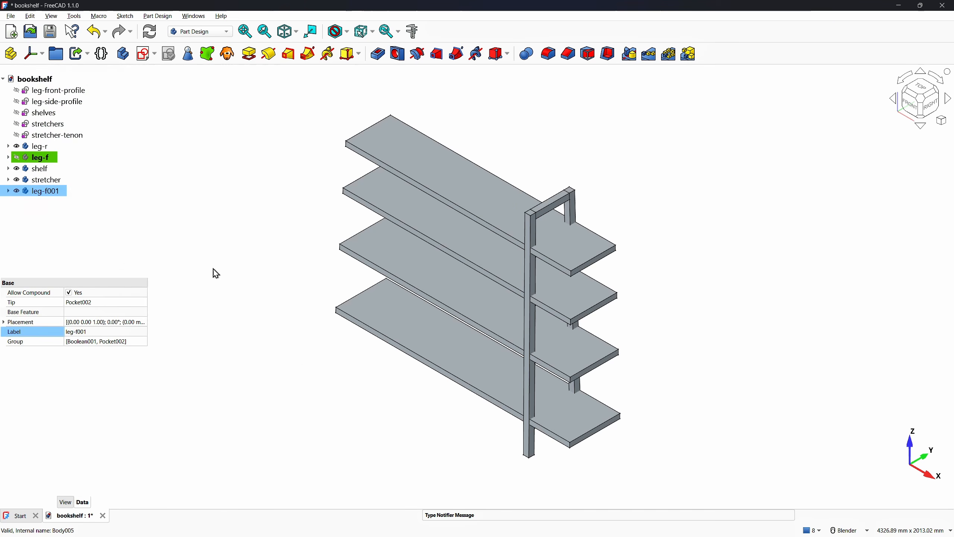
Duplicate the leg-r body, including only leg-r and its Pad and leaving out all other dependencies
click(8, 146)
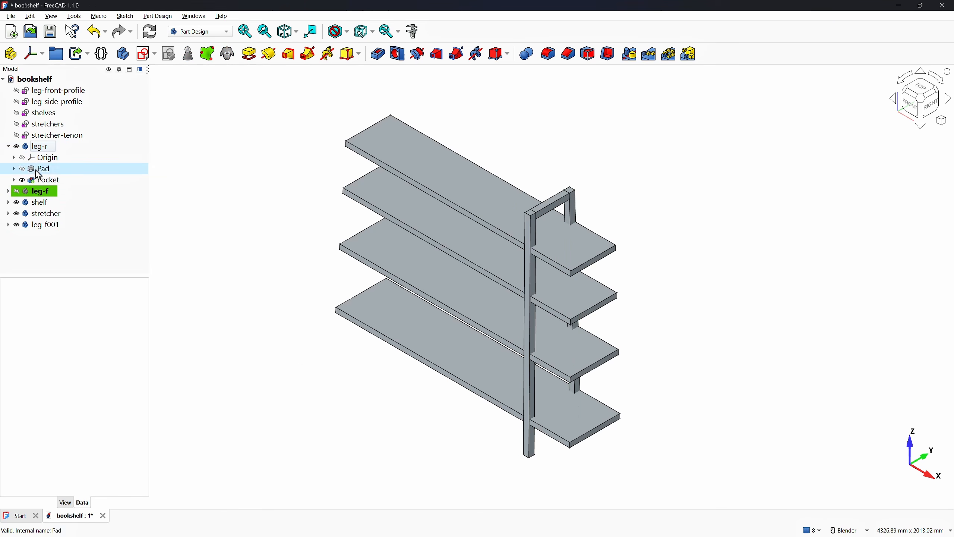
click(37, 147)
click(30, 16)
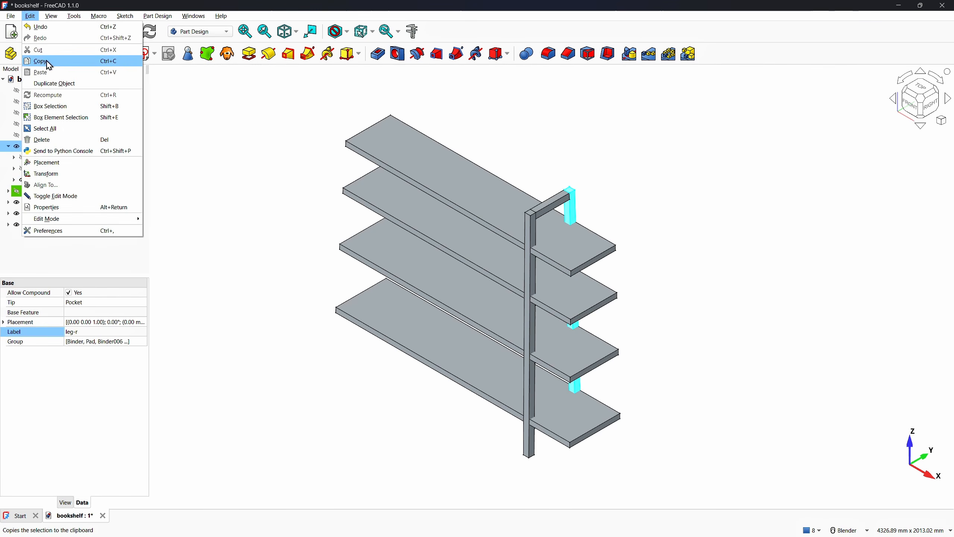
click(56, 92)
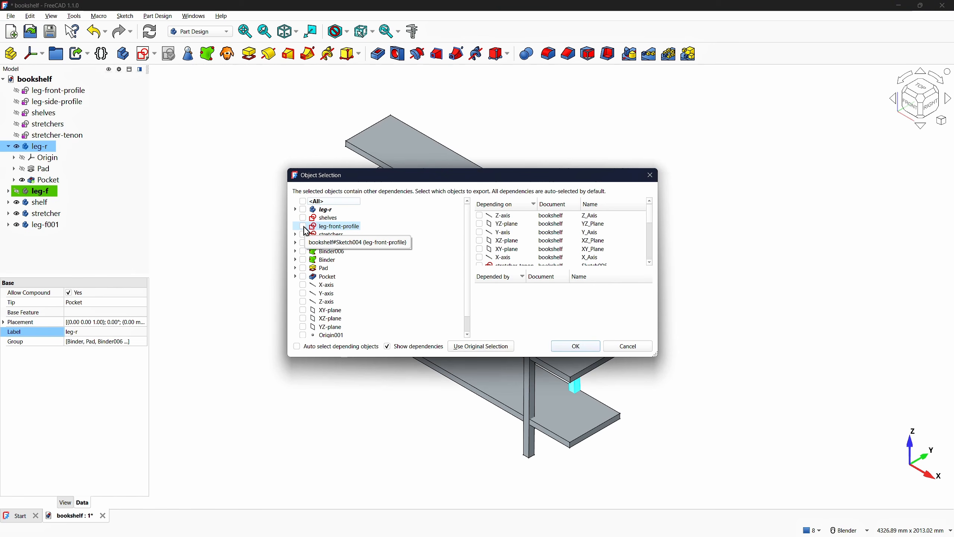
click(305, 210)
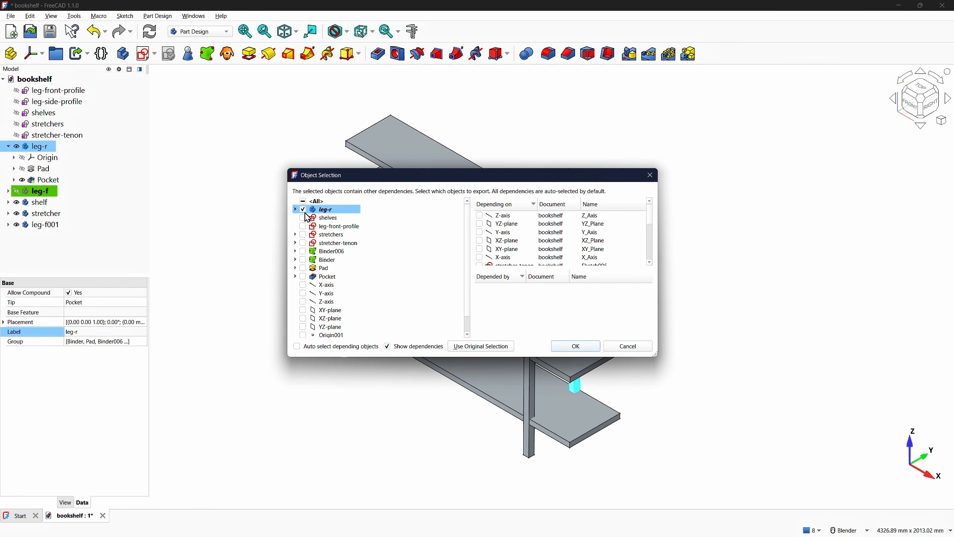
click(303, 268)
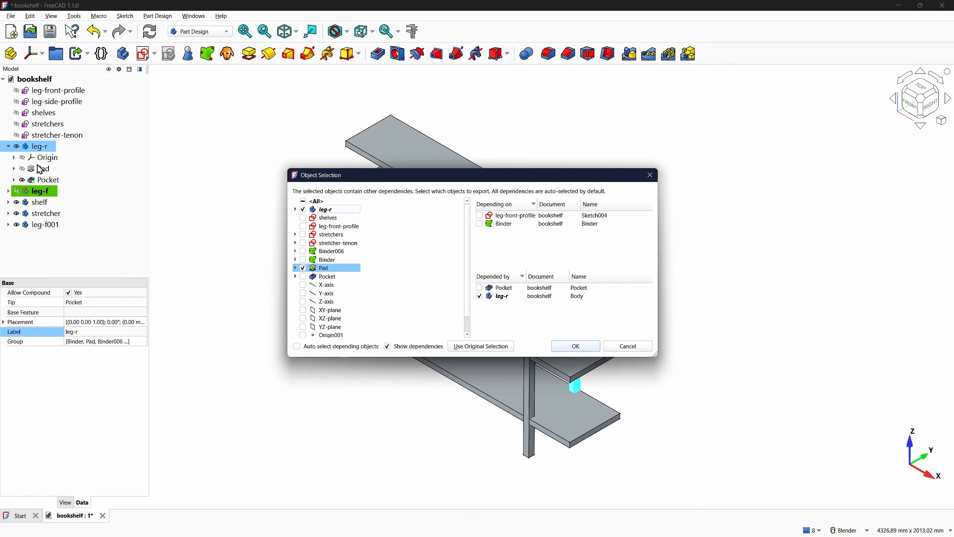
click(569, 346)
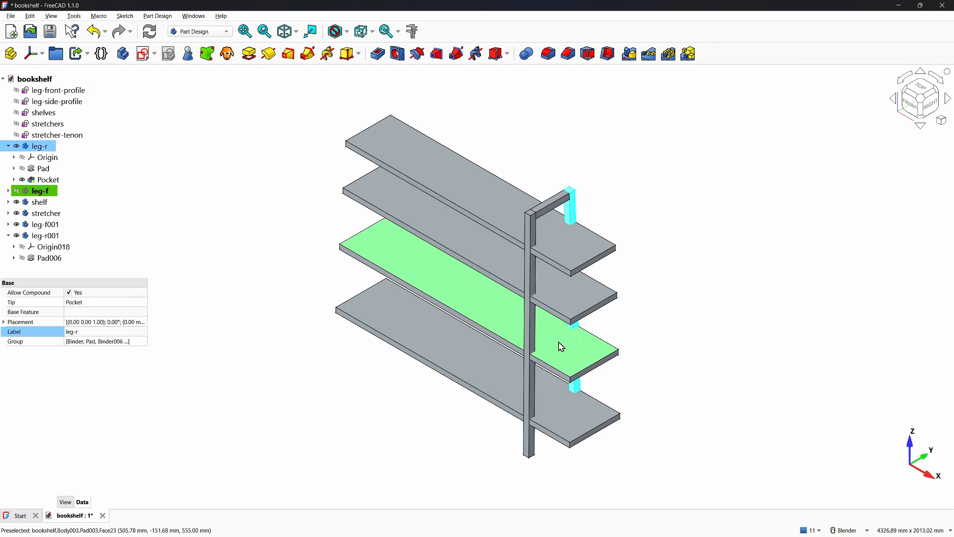
Hide the original leg-r body and show the pad inside its duplicate leg-r001
click(177, 225)
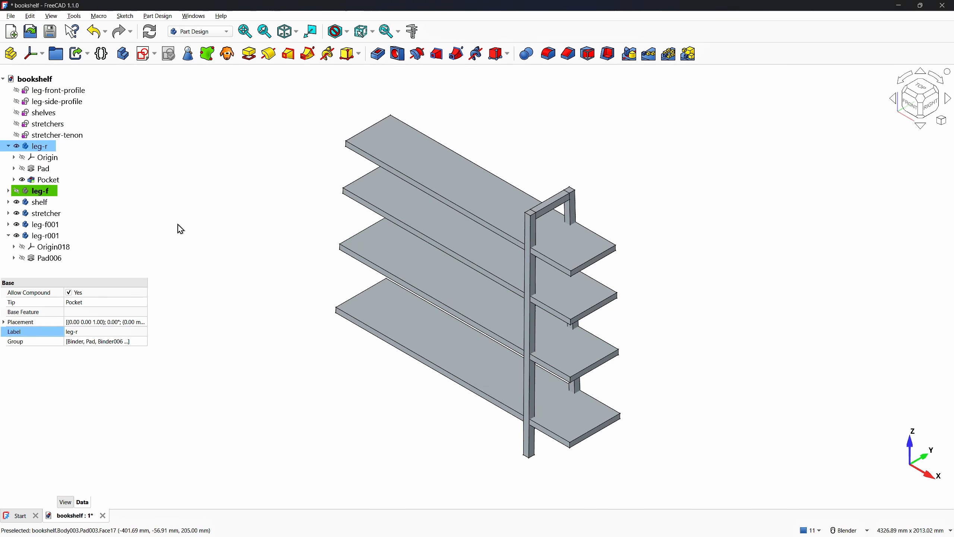
click(17, 147)
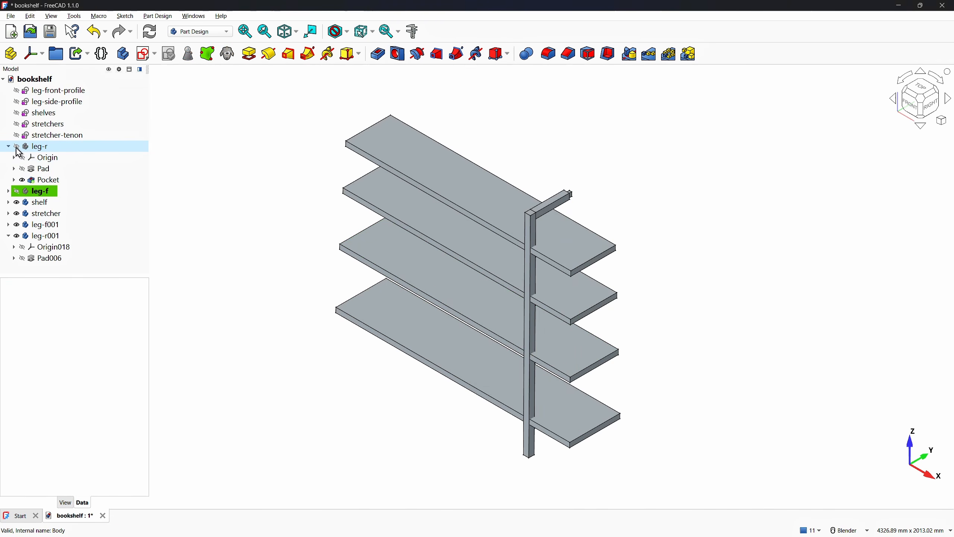
click(45, 235)
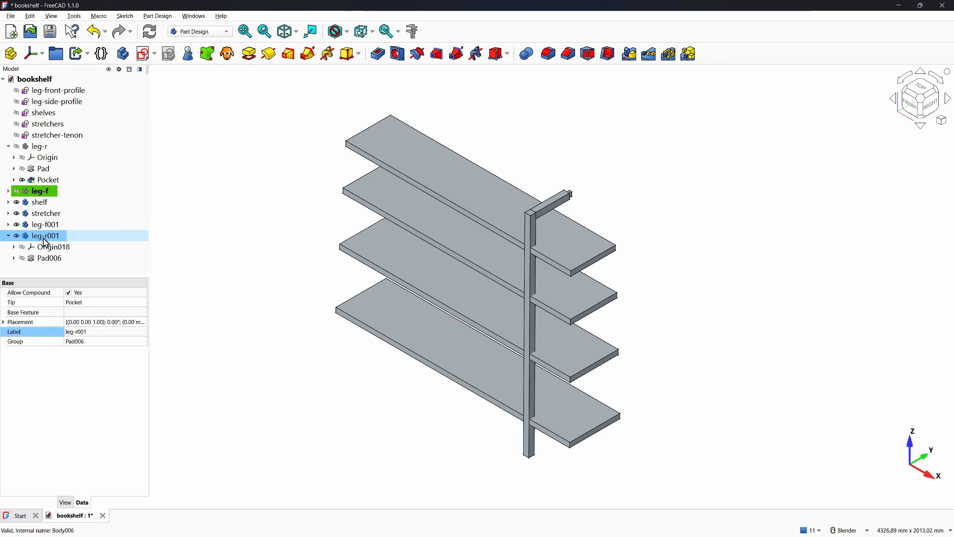
click(23, 259)
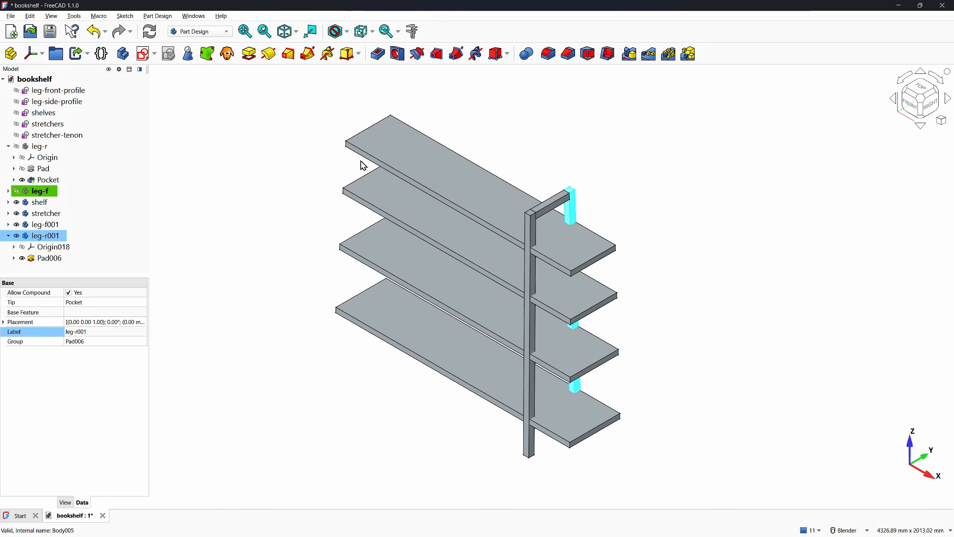
Make leg-f001 the active body and mirror the whole body about the Base YZ-plane
double_click(31, 225)
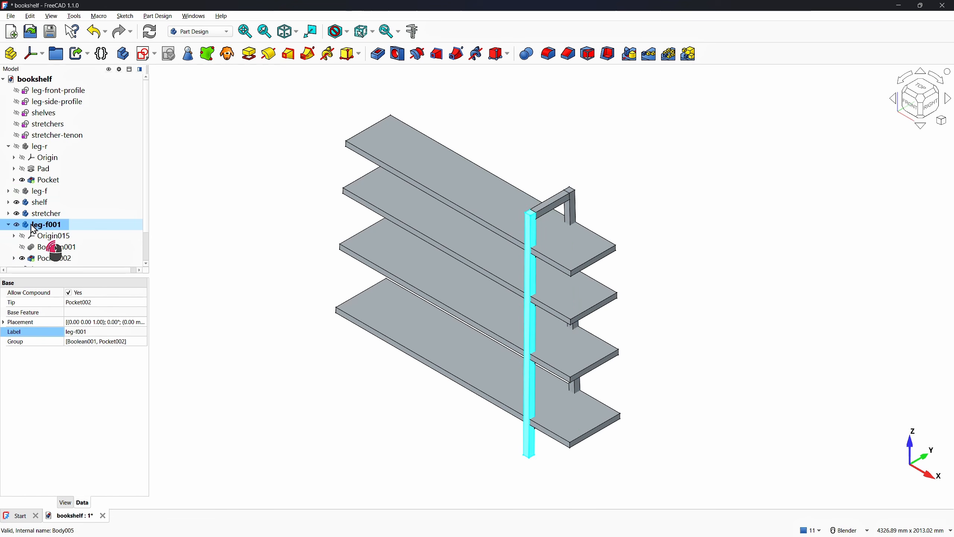
click(629, 54)
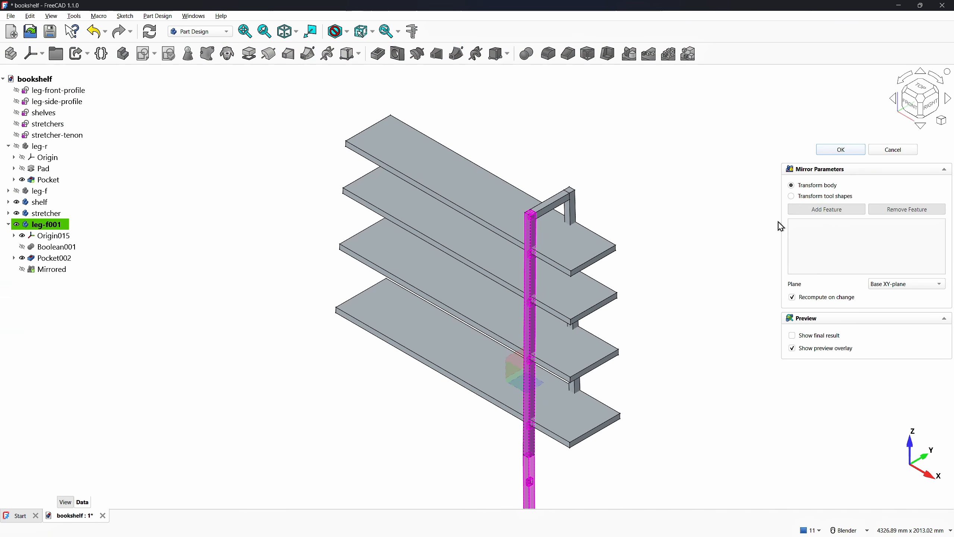
click(898, 284)
click(891, 297)
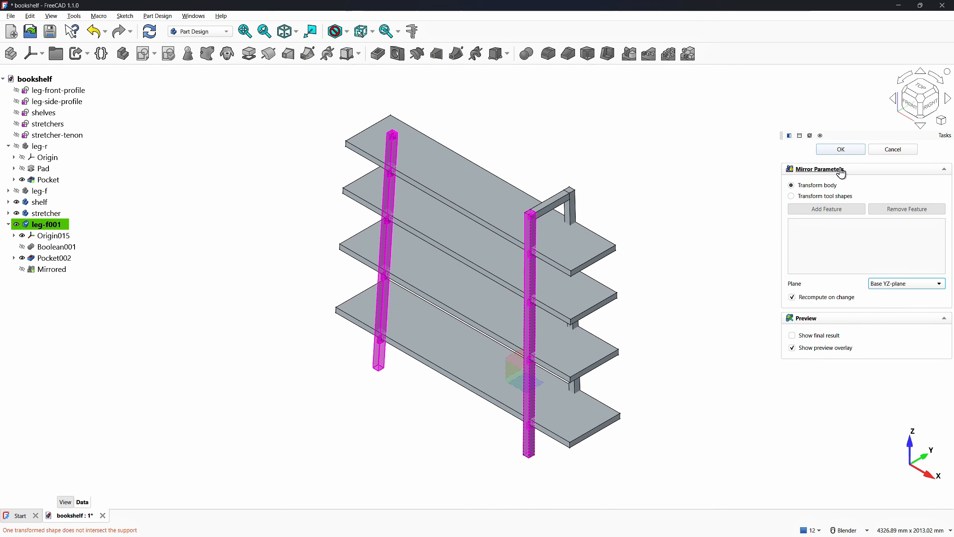
click(841, 149)
Make leg-r001 the active body and mirror the whole body about the Base YZ-plane
click(37, 227)
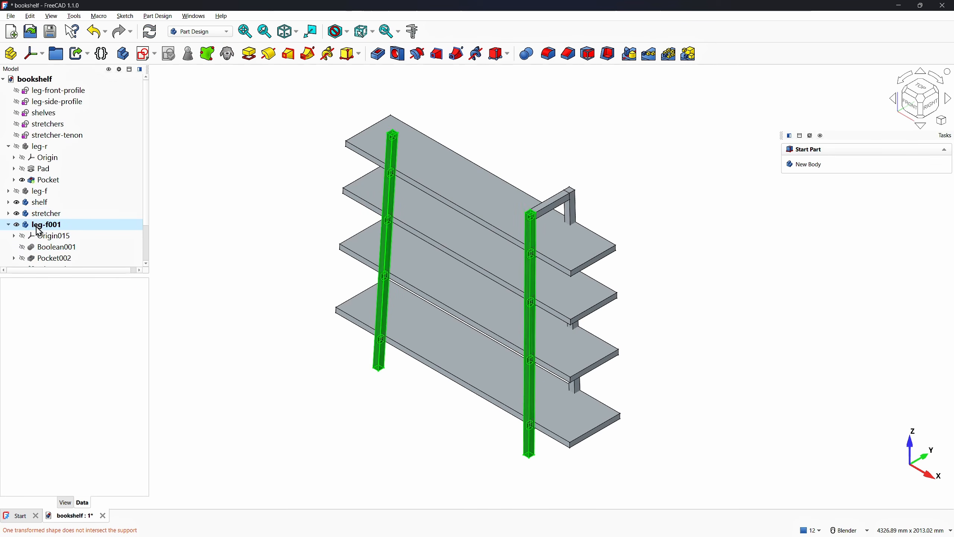
scroll(38, 231, down, 2)
click(39, 234)
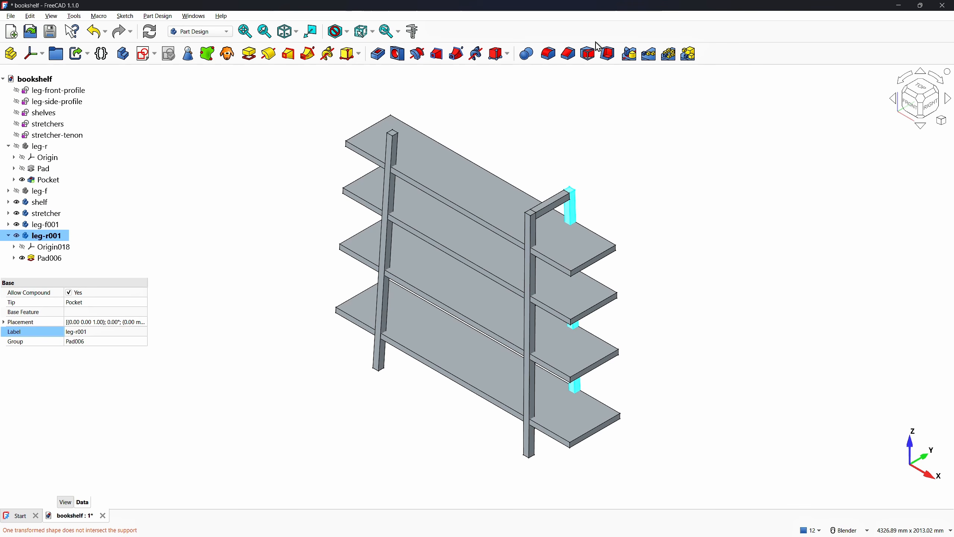
click(633, 55)
click(902, 284)
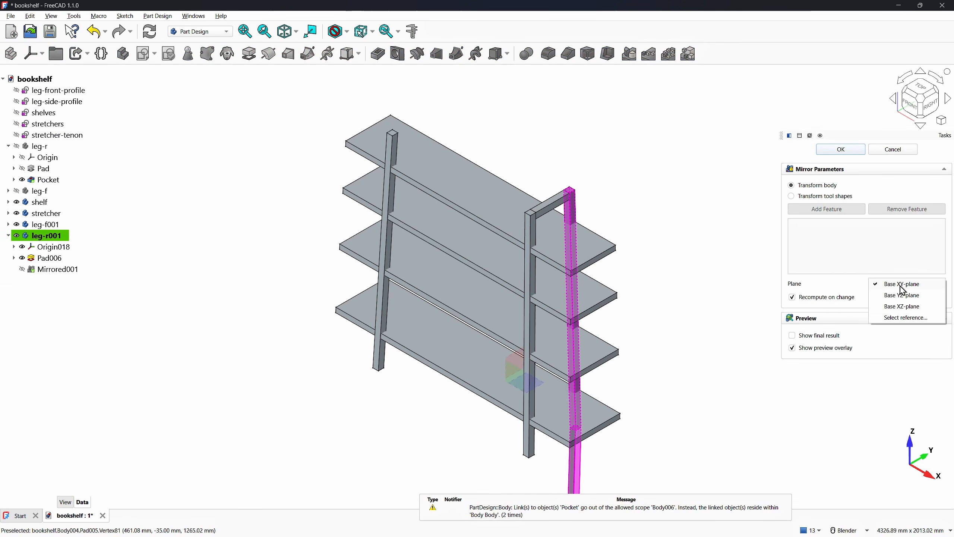
click(896, 296)
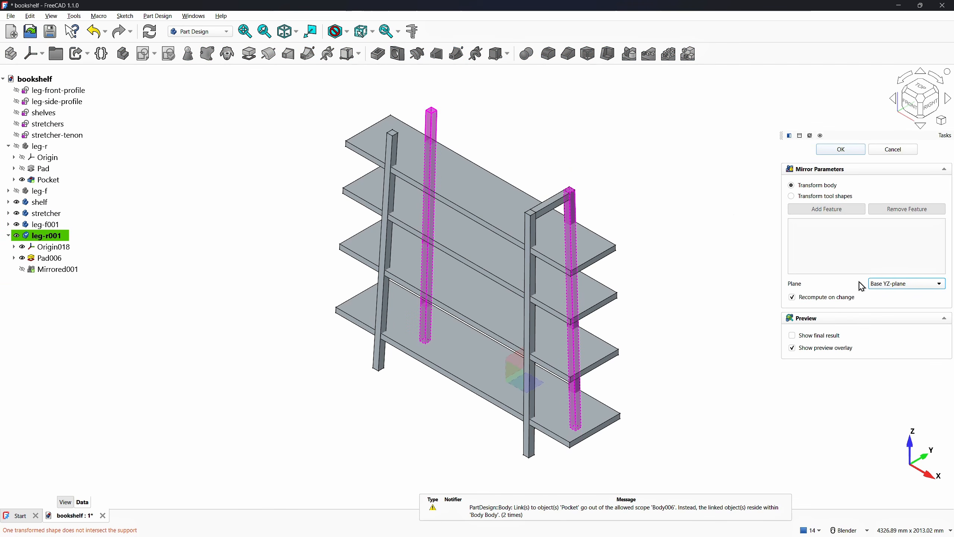
click(842, 150)
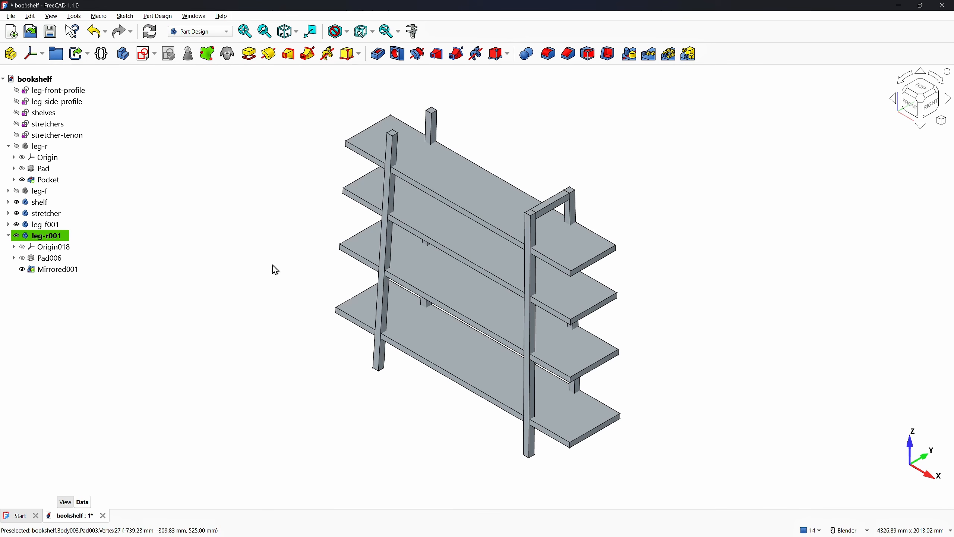
Make shelf the active body and cut the mirrored leg-f001 and leg-r001 bodies out of it with a Boolean operation
double_click(47, 206)
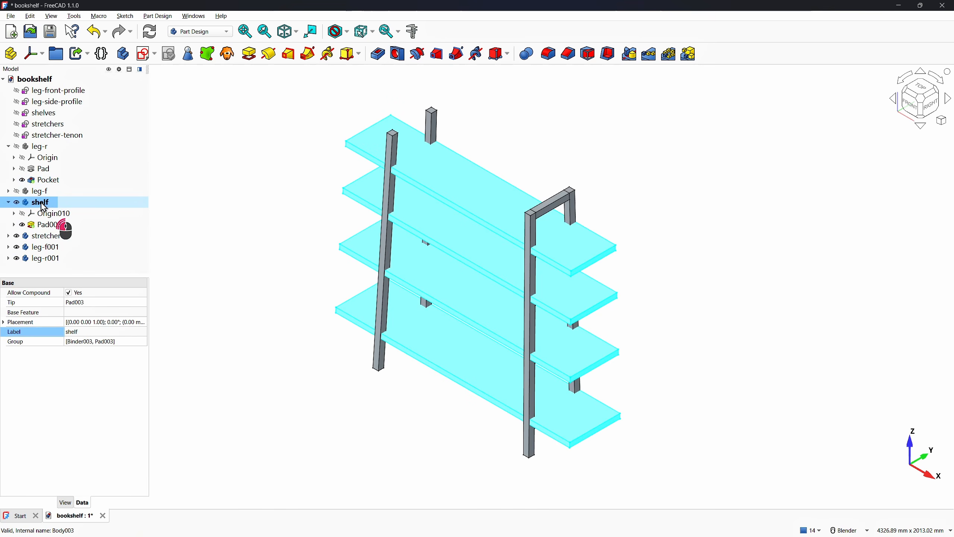
click(526, 55)
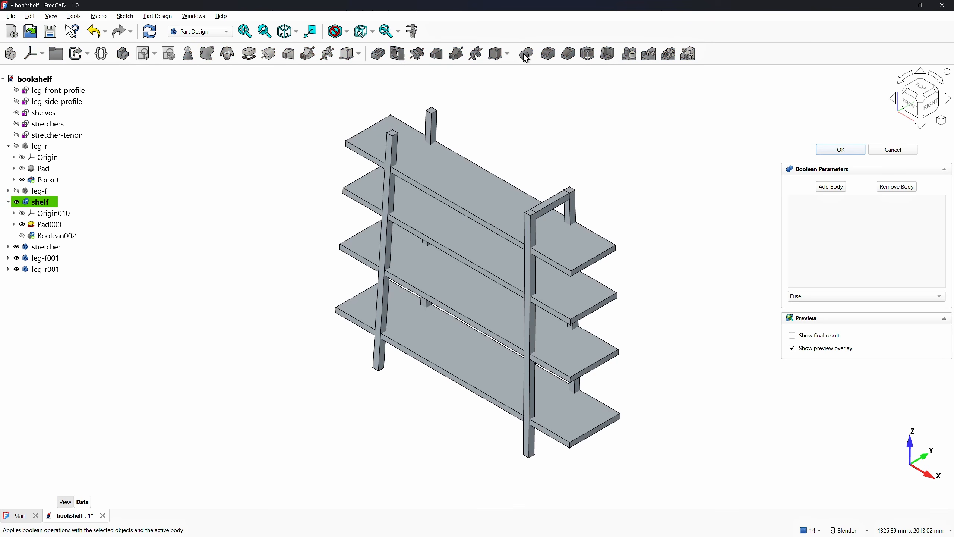
click(839, 189)
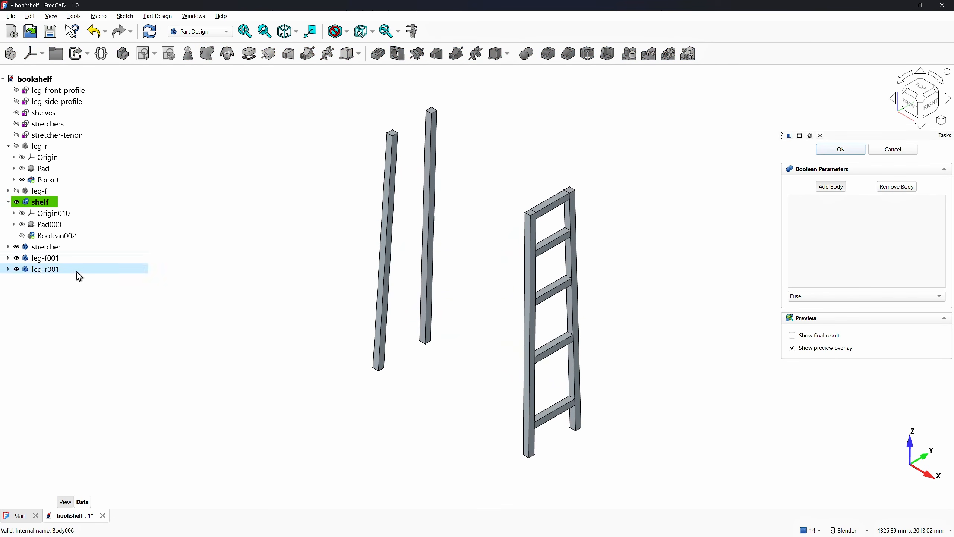
click(48, 260)
scroll(46, 256, down, 2)
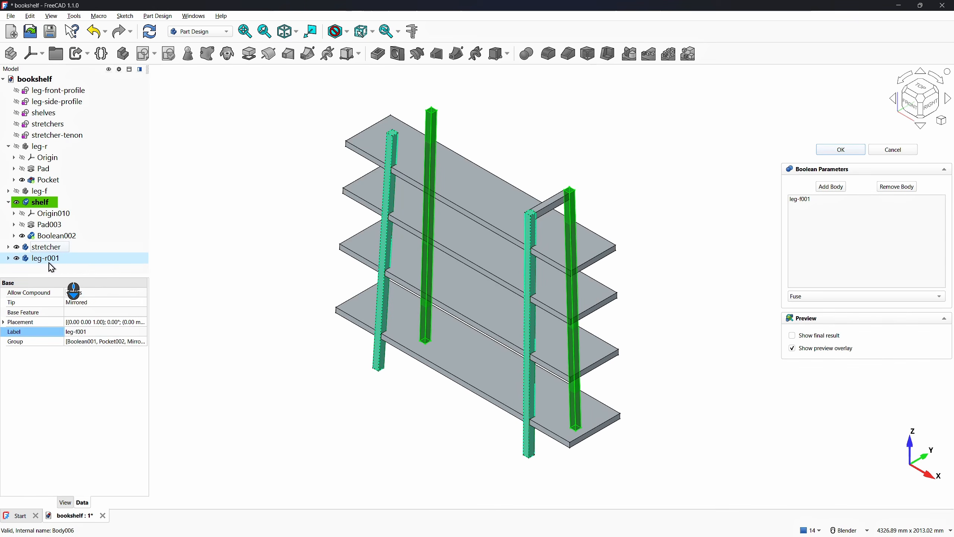
click(831, 187)
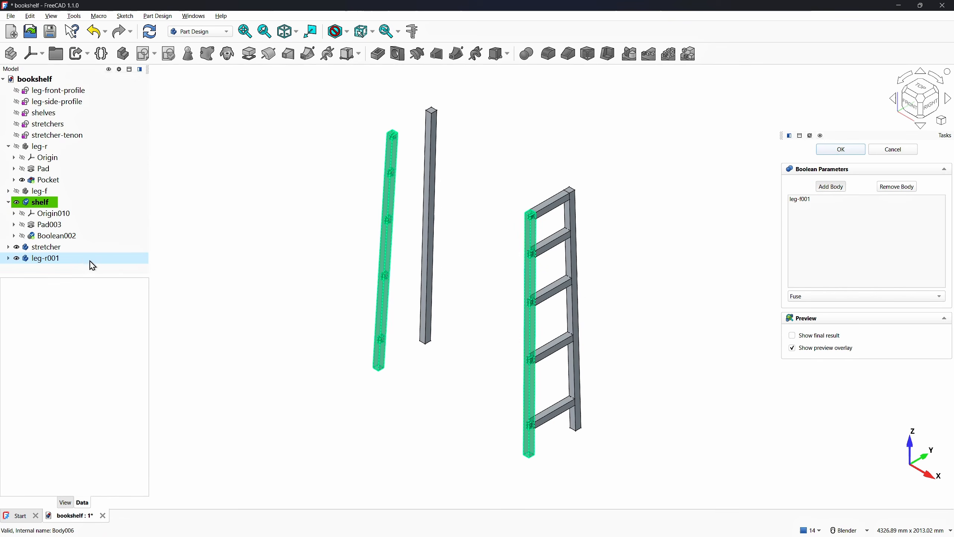
click(47, 259)
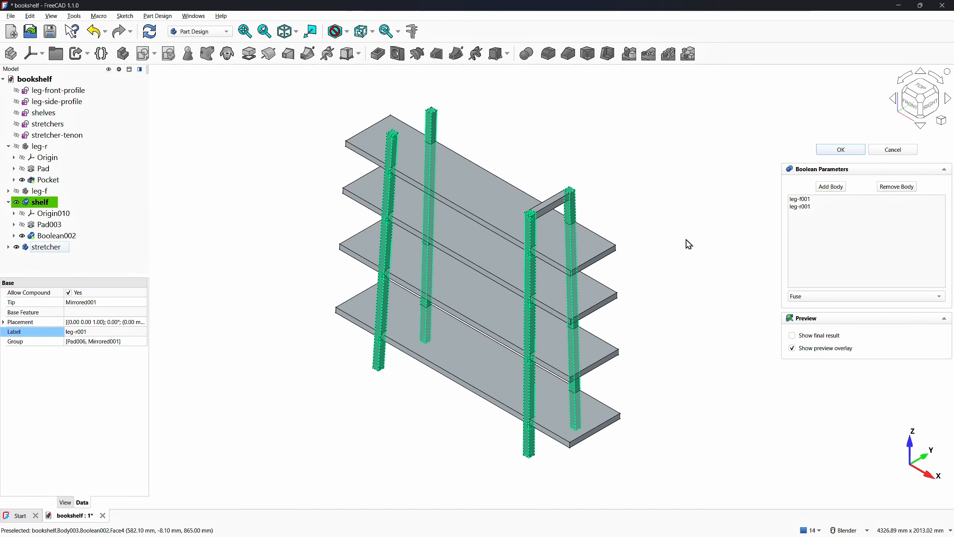
click(838, 296)
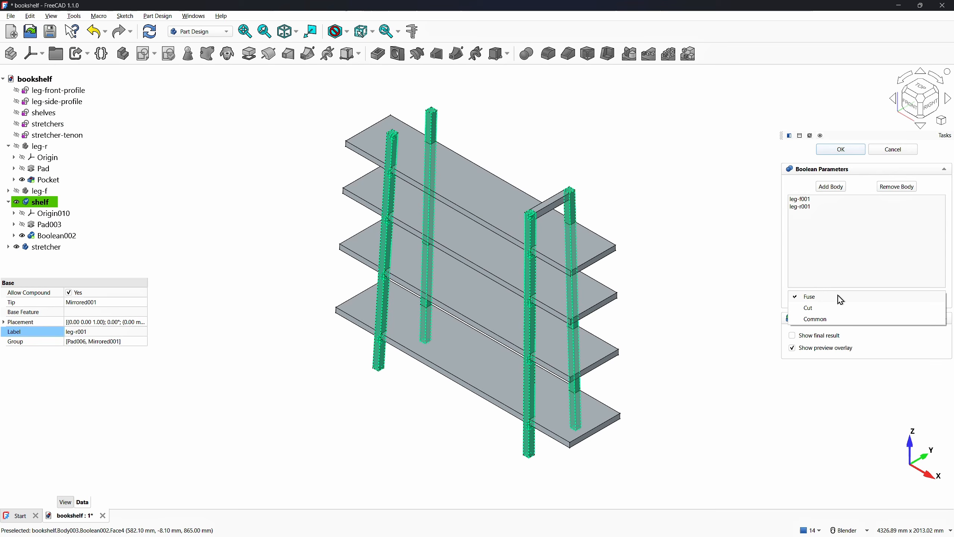
click(821, 311)
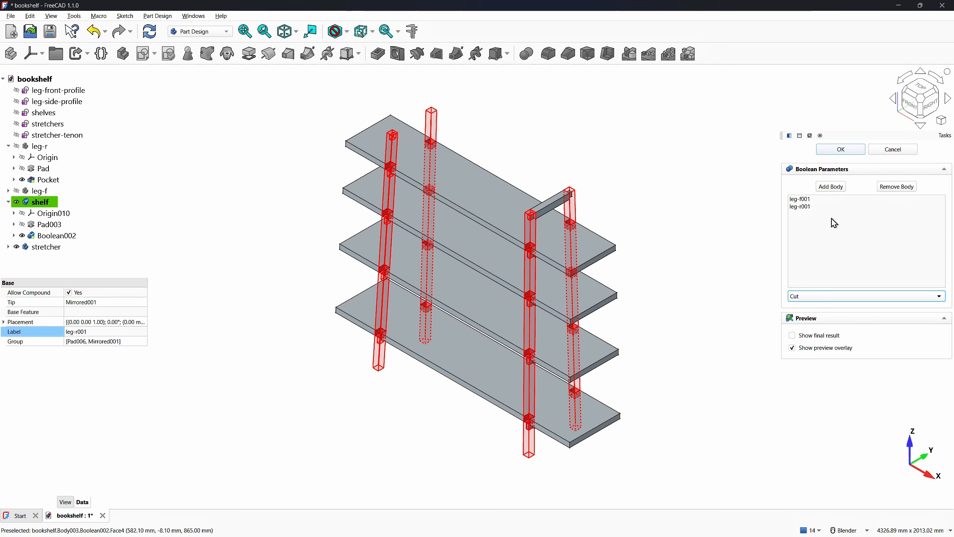
click(836, 151)
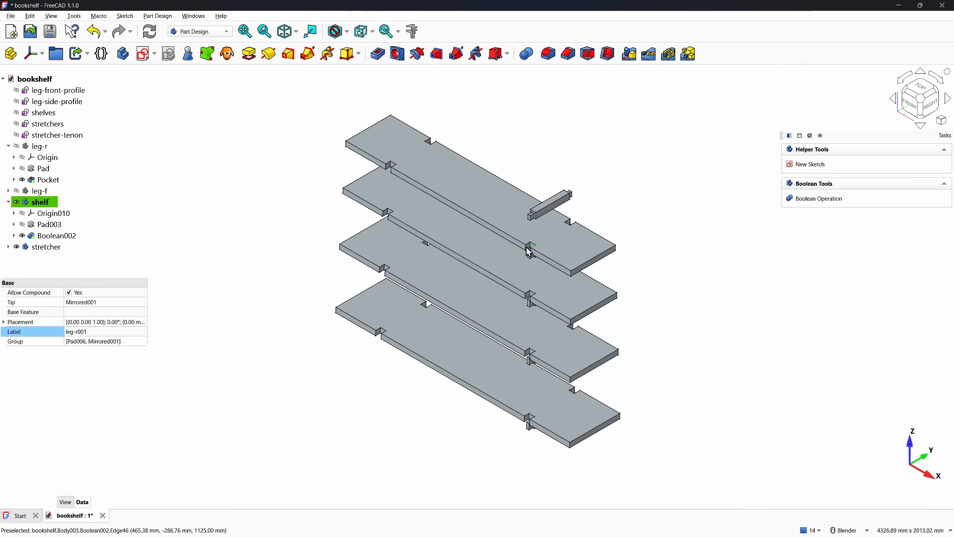
Show the original leg-f and leg-r bodies again alongside the notched shelves
scroll(528, 249, up, 1)
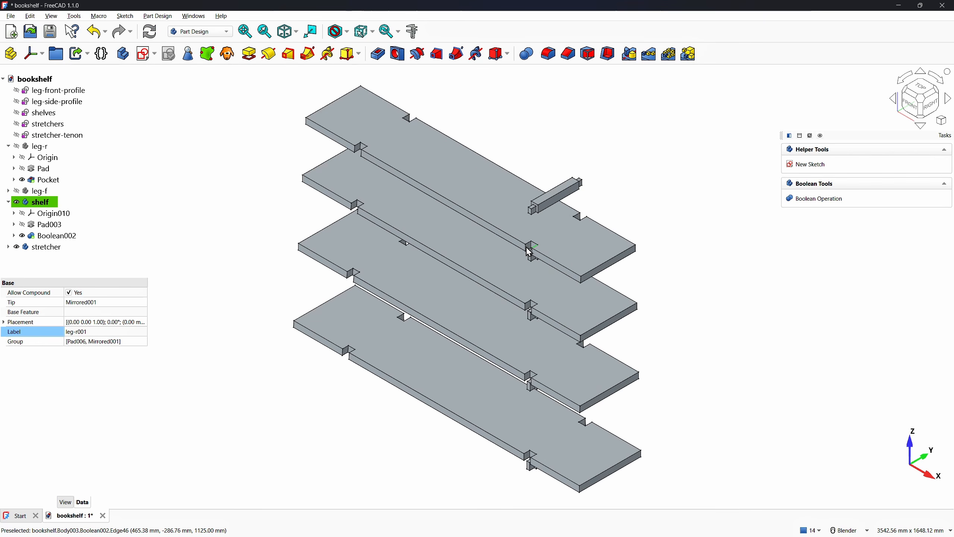
click(17, 191)
click(17, 146)
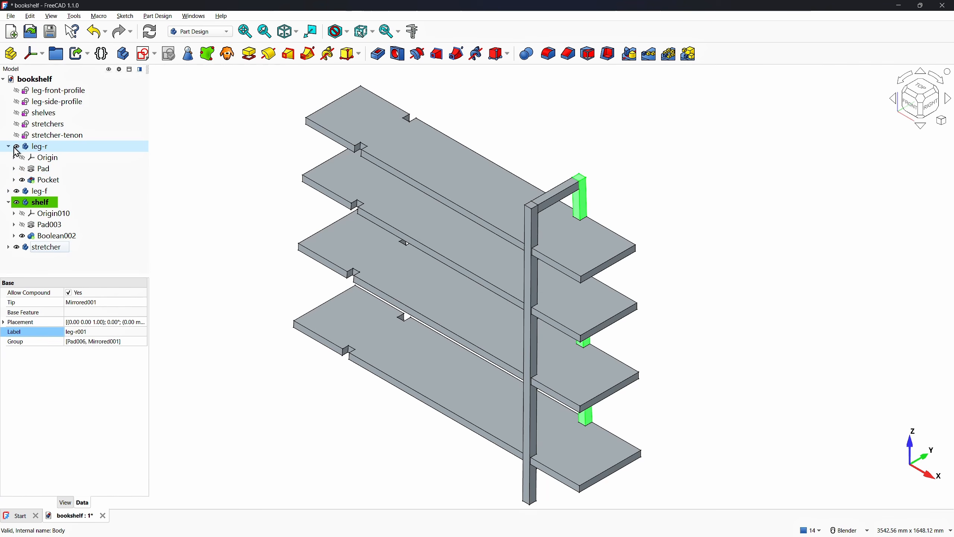
click(203, 239)
scroll(353, 225, down, 3)
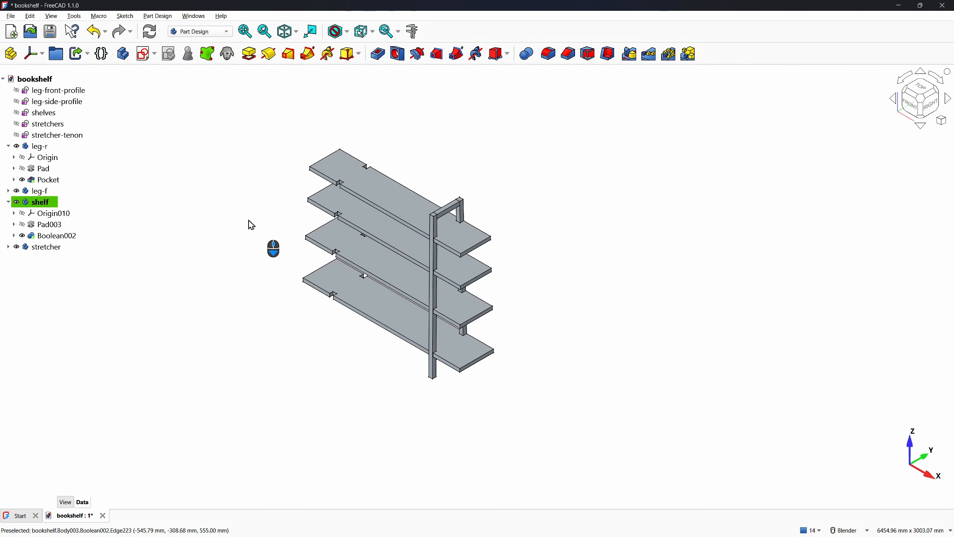
scroll(259, 224, up, 3)
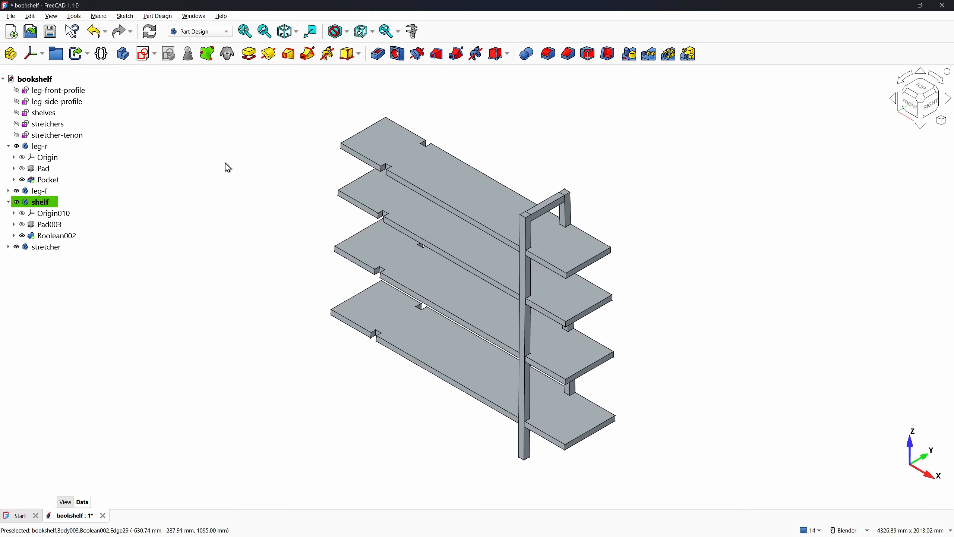
Make leg-r the active body and mirror the whole body about the Base YZ-plane
double_click(35, 147)
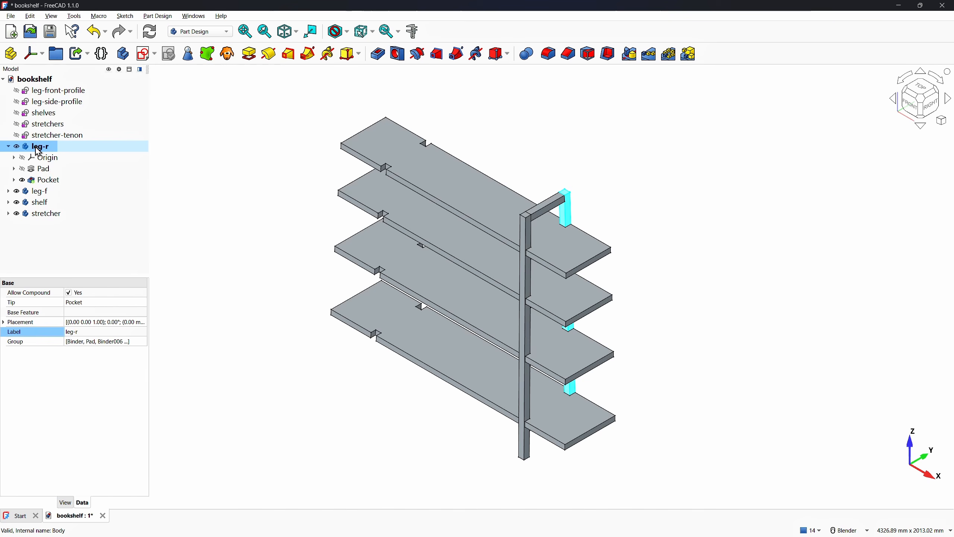
click(629, 54)
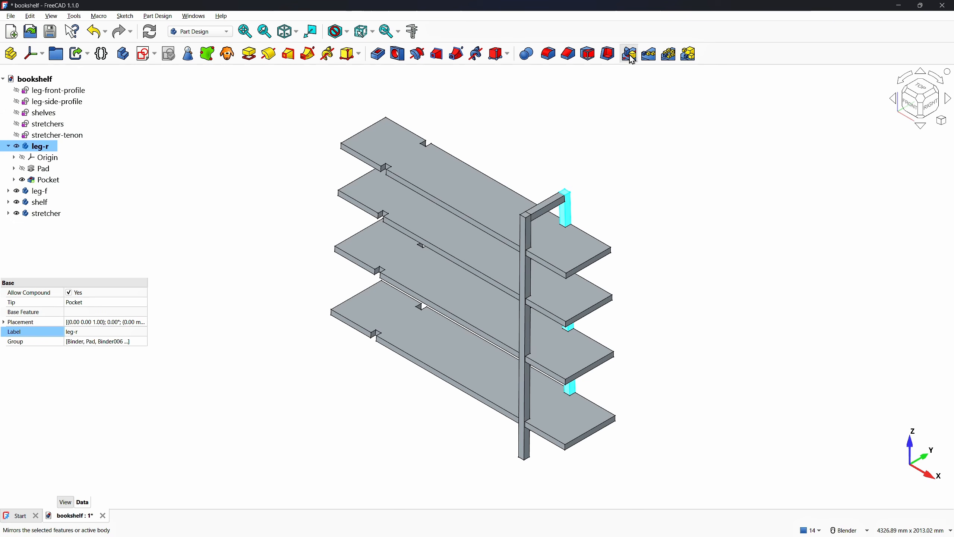
click(881, 287)
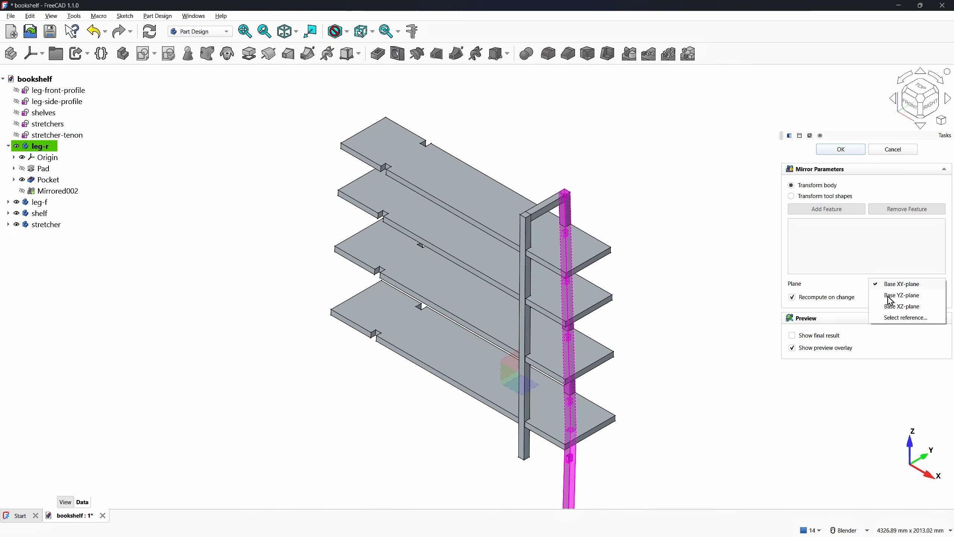
click(902, 296)
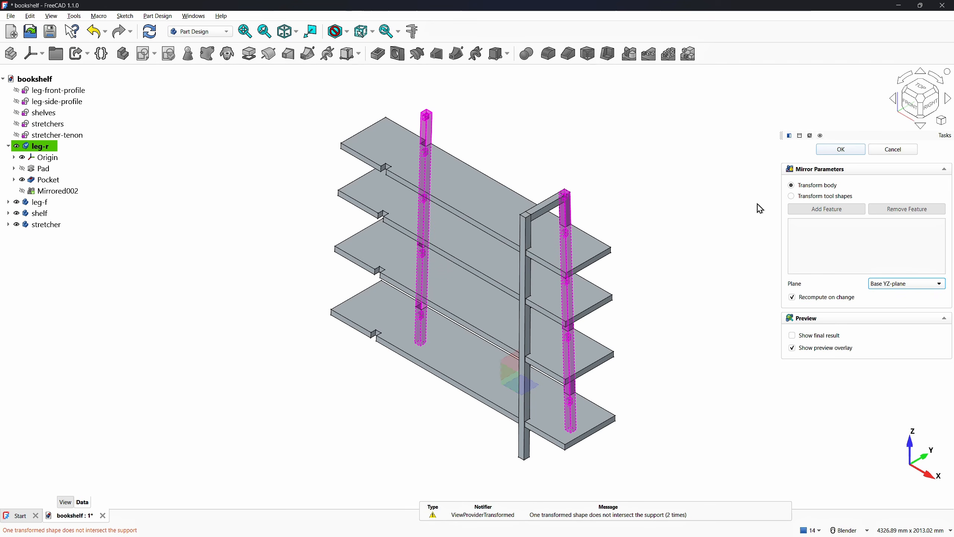
click(834, 150)
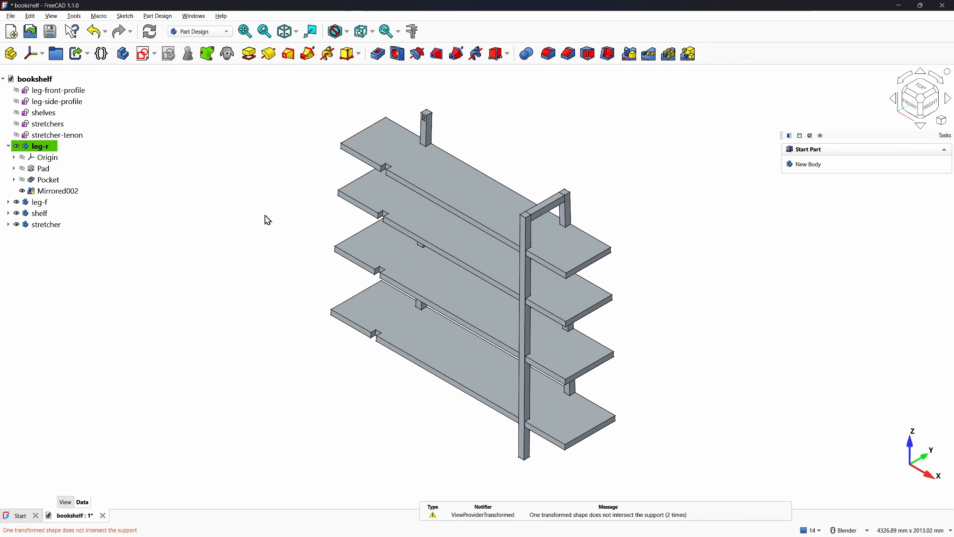
Make leg-f the active body and mirror the whole body about the Base YZ-plane
click(37, 205)
double_click(36, 205)
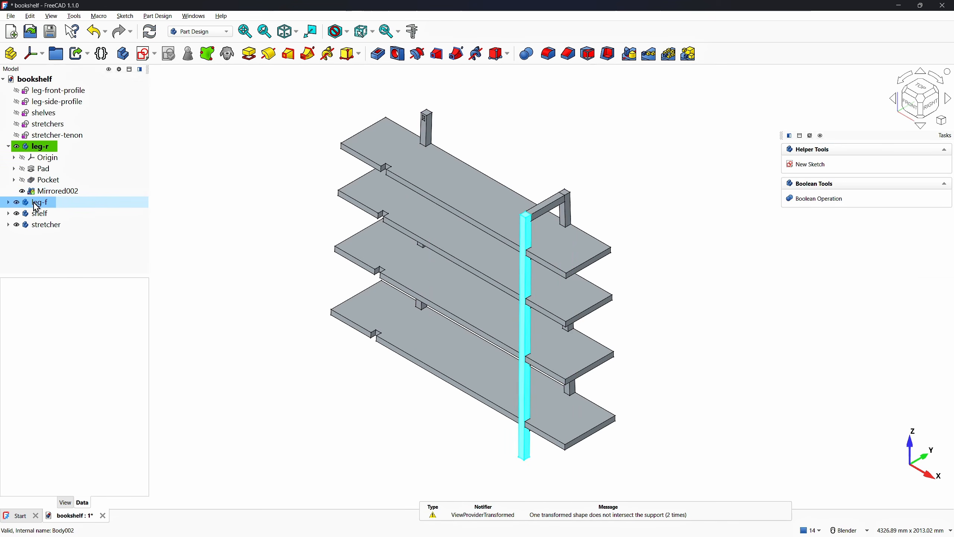
click(631, 61)
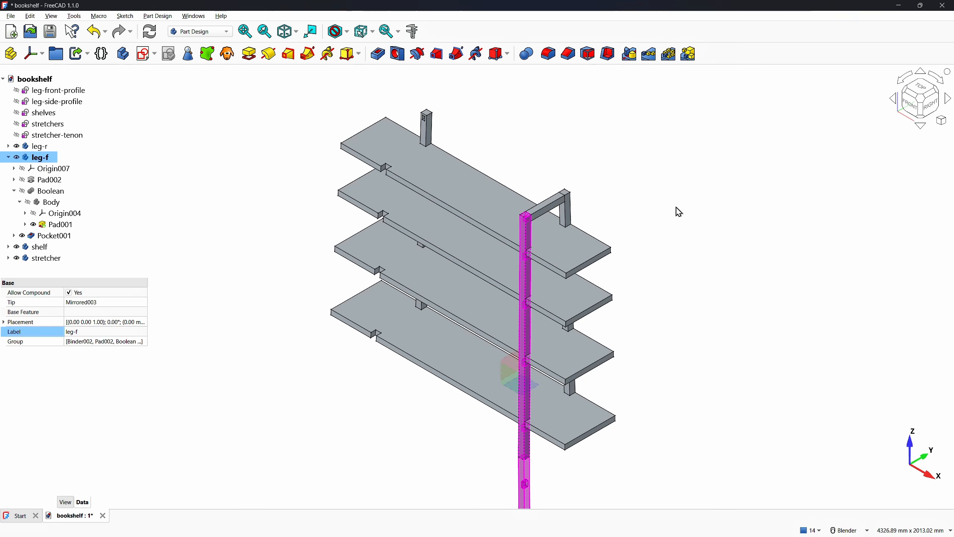
click(898, 284)
click(895, 296)
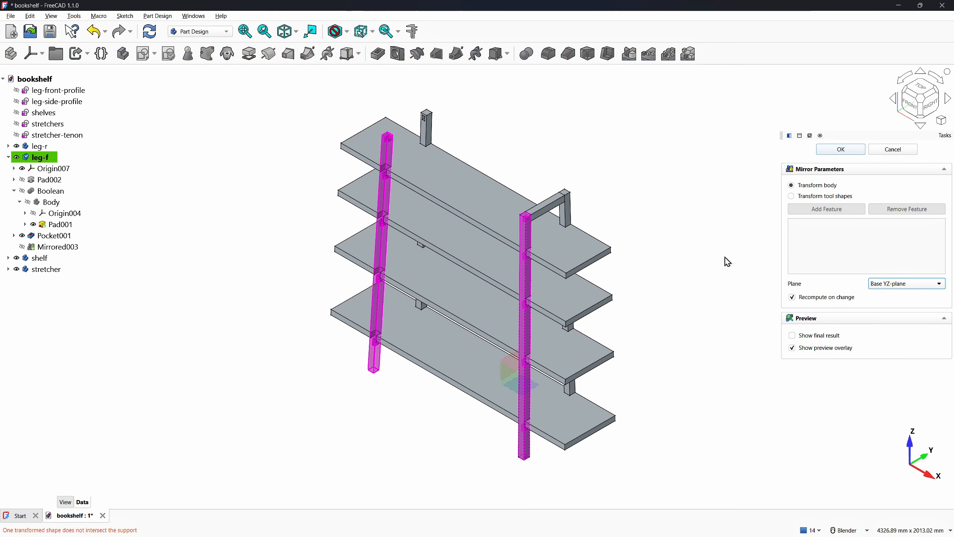
click(825, 151)
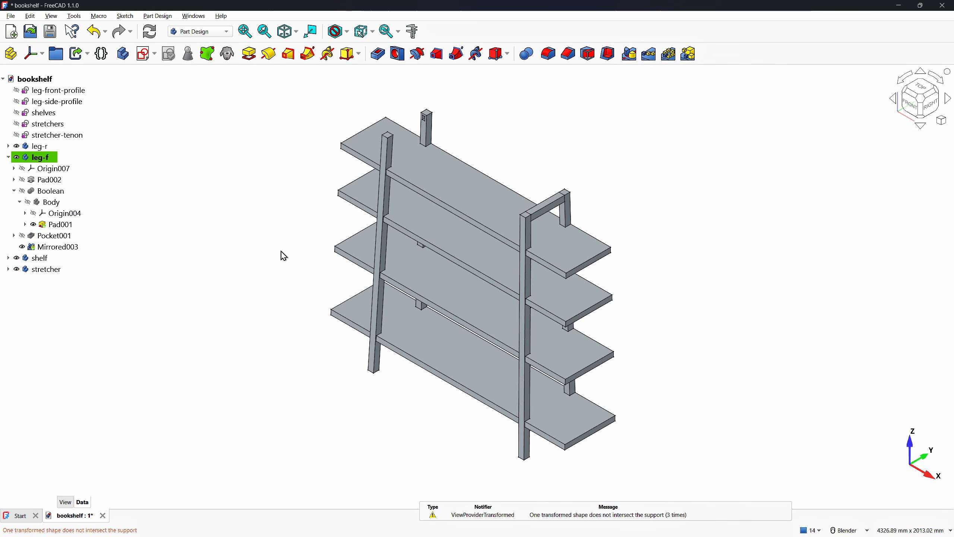
Make stretcher the active body, mirror the whole body about the Base YZ-plane, and collapse its contents in the model tree
mouse_move(53, 270)
scroll(39, 264, down, 1)
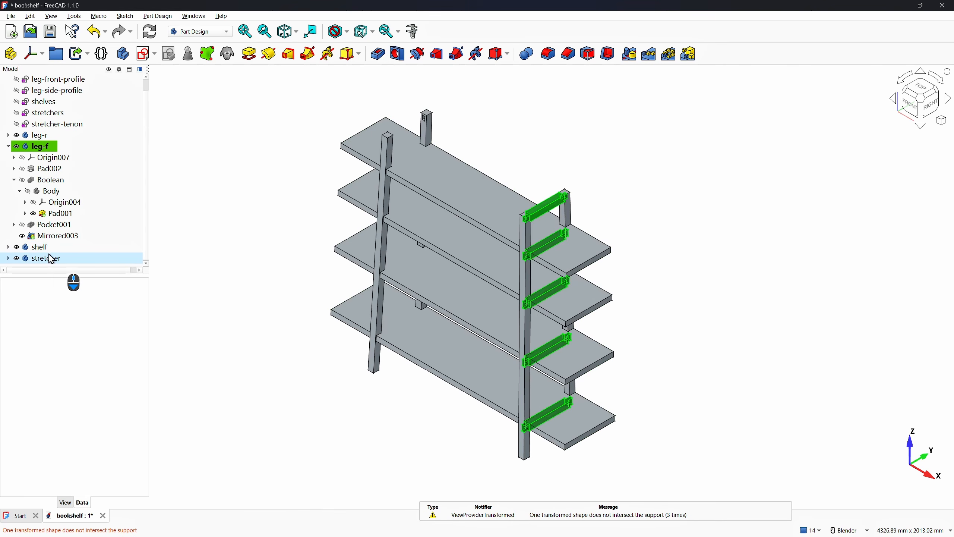
click(49, 255)
click(629, 54)
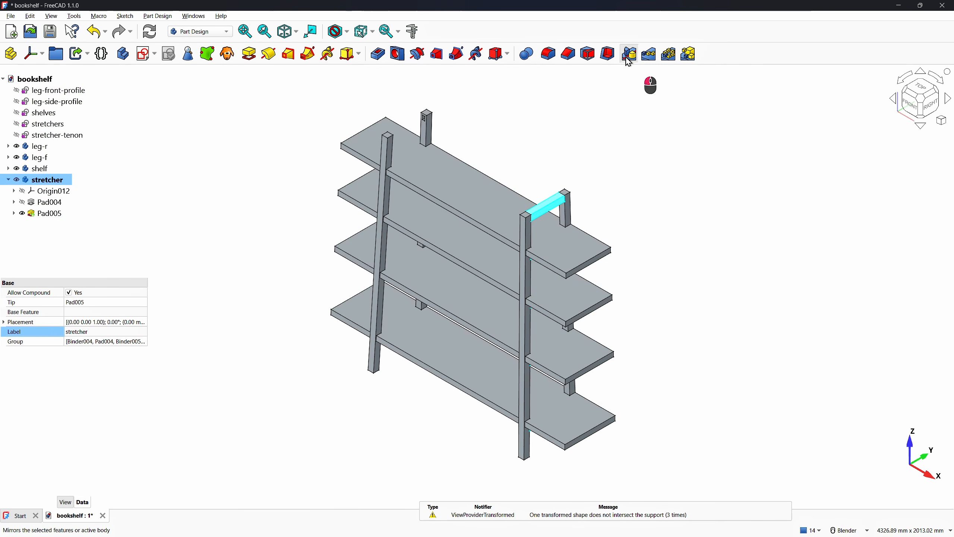
click(900, 284)
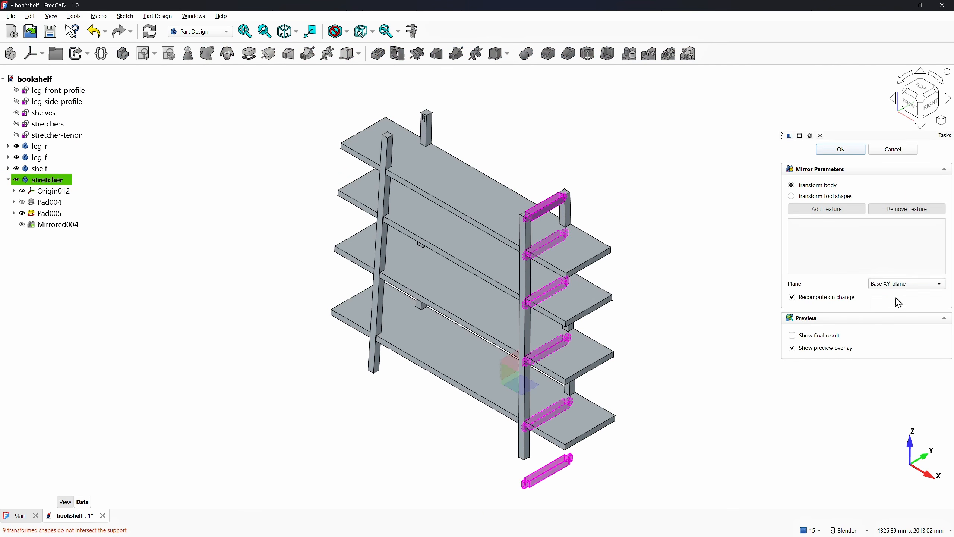
click(897, 299)
click(840, 150)
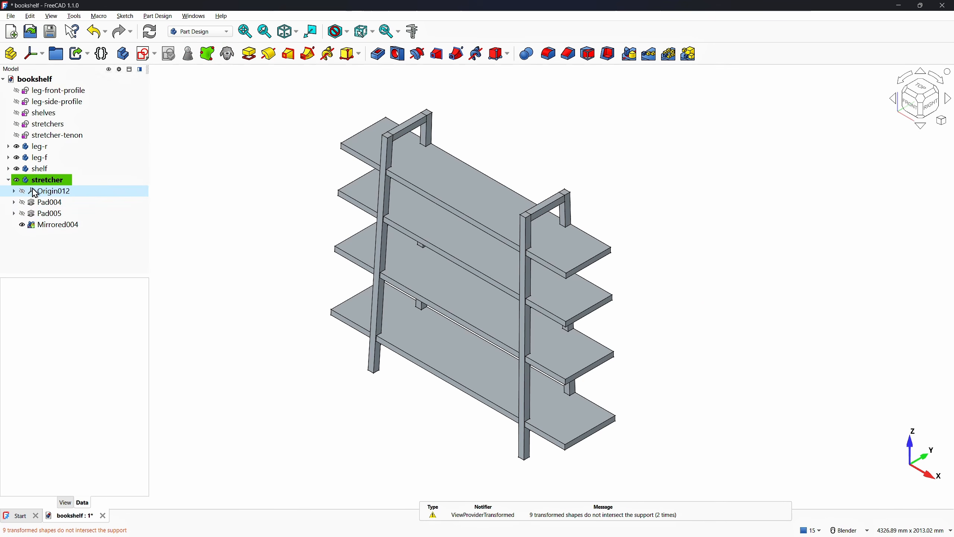
click(19, 181)
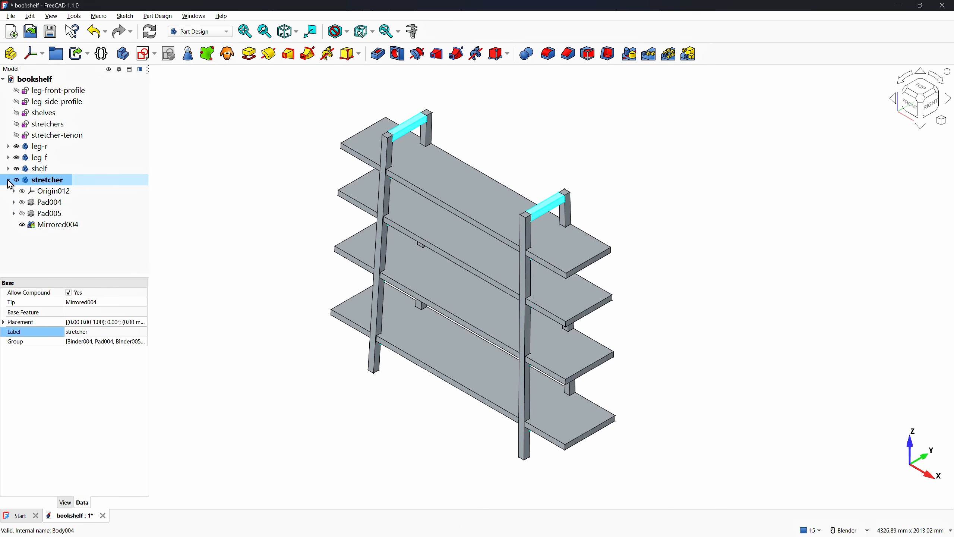
click(8, 181)
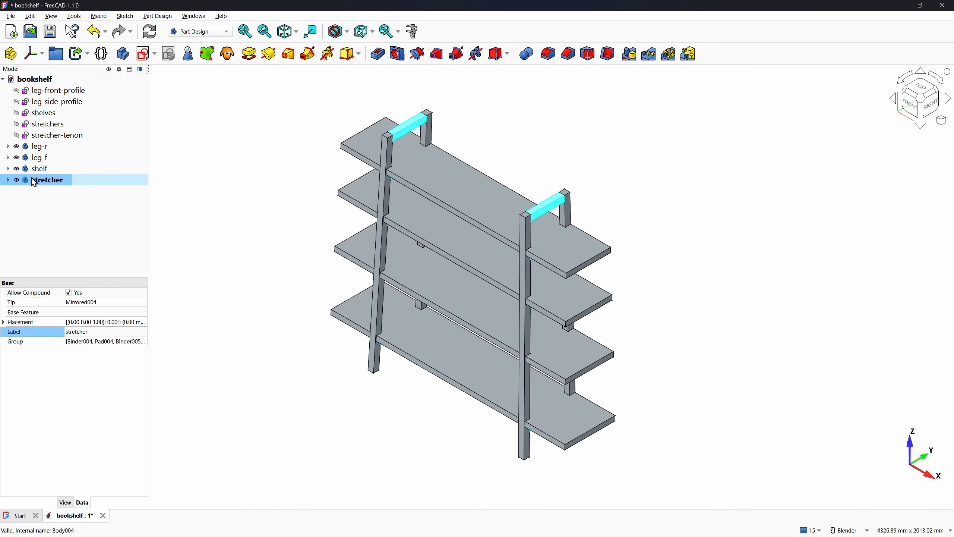
click(296, 244)
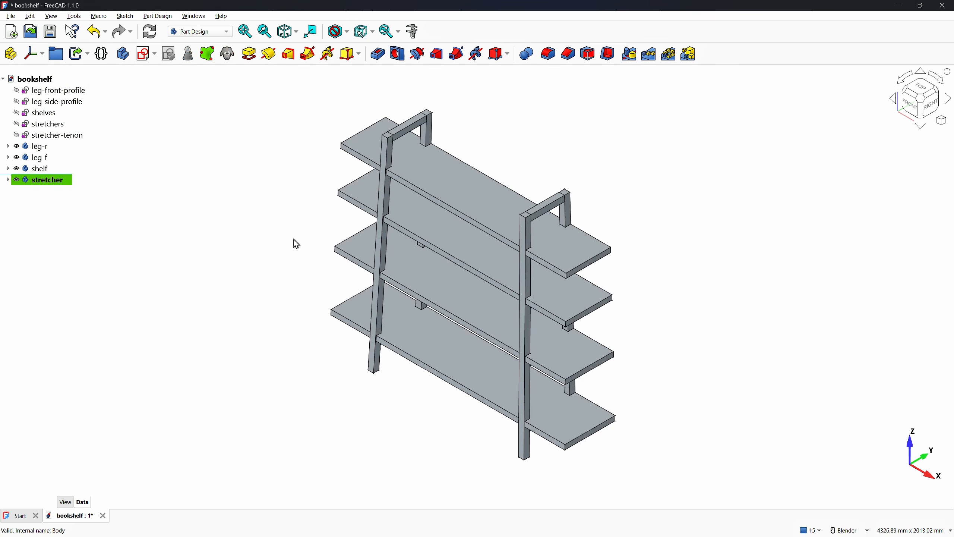
Make leg-r the active body and fuse leg-f into it with a Boolean operation
click(33, 147)
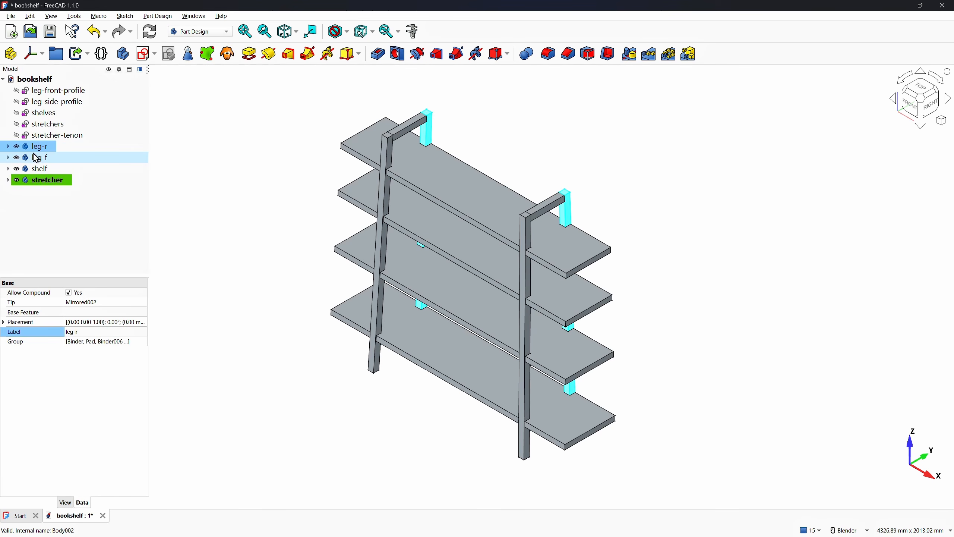
click(39, 169)
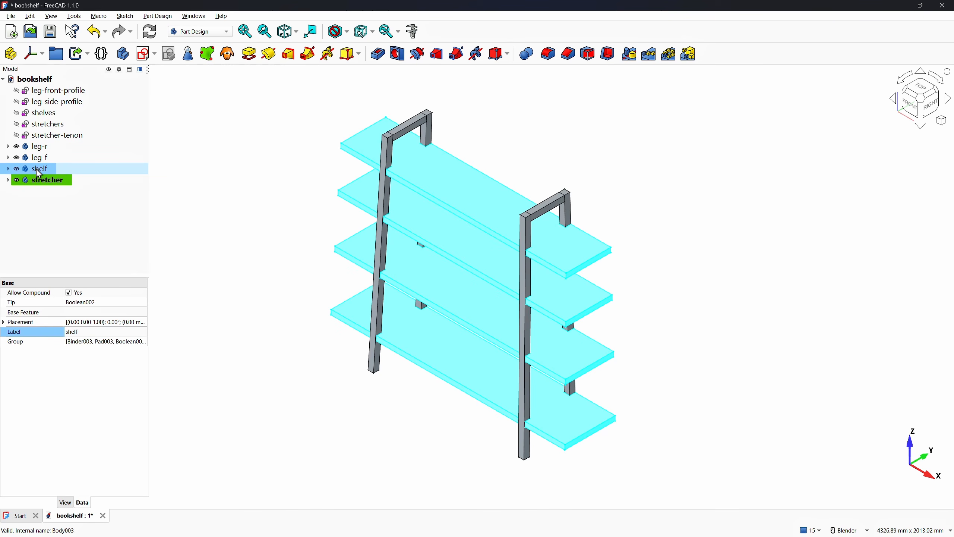
click(35, 147)
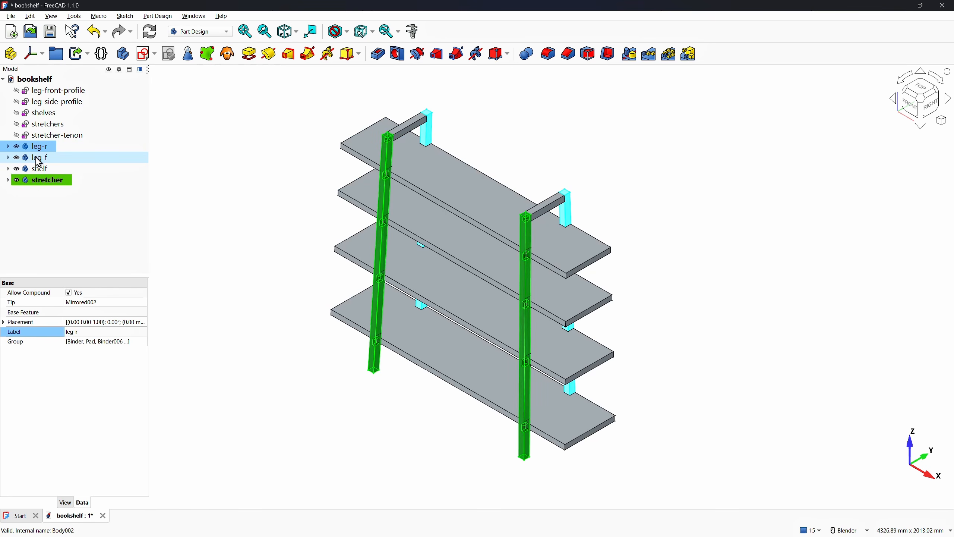
double_click(30, 147)
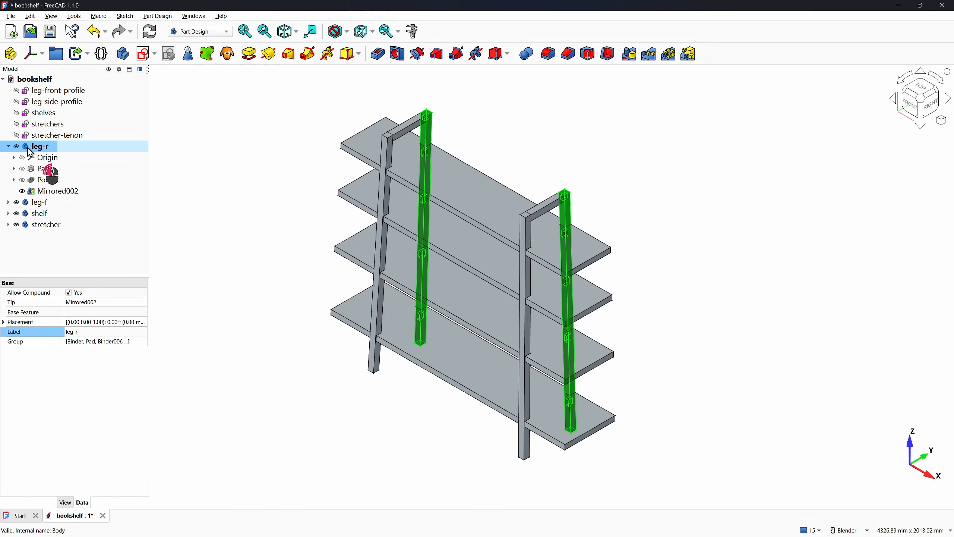
click(527, 55)
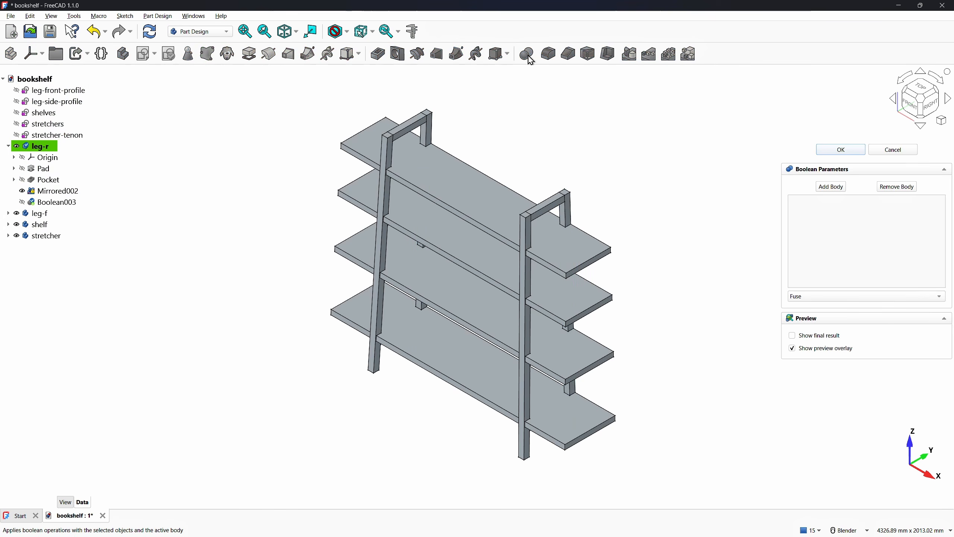
click(831, 187)
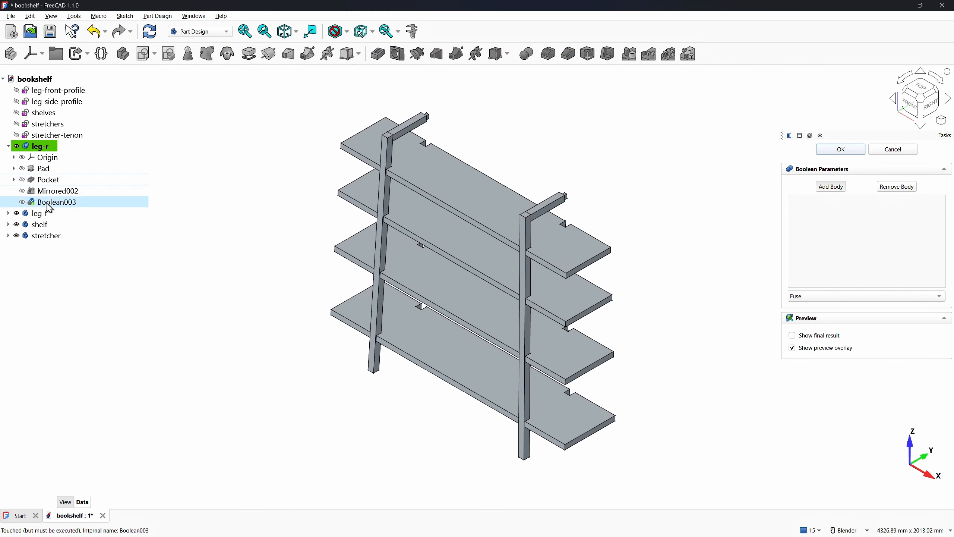
click(42, 214)
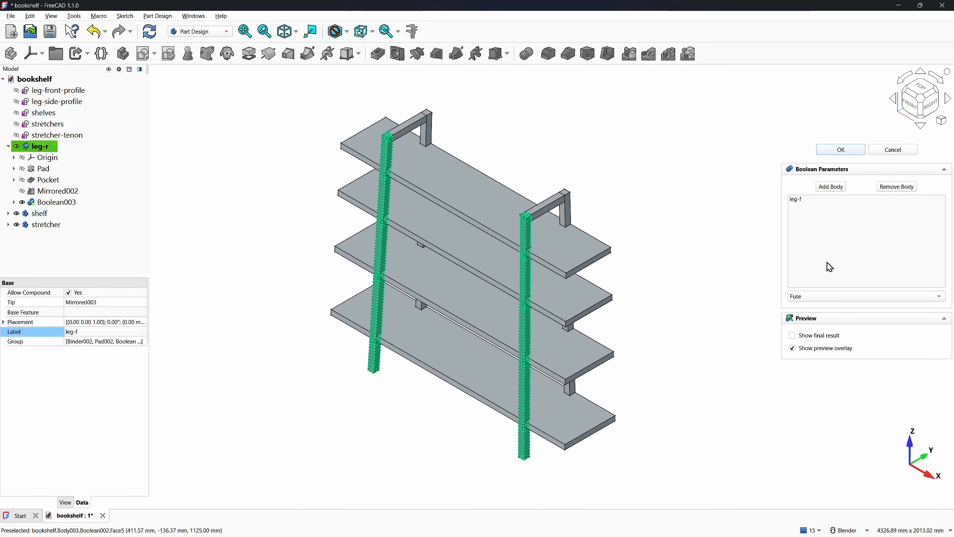
click(827, 296)
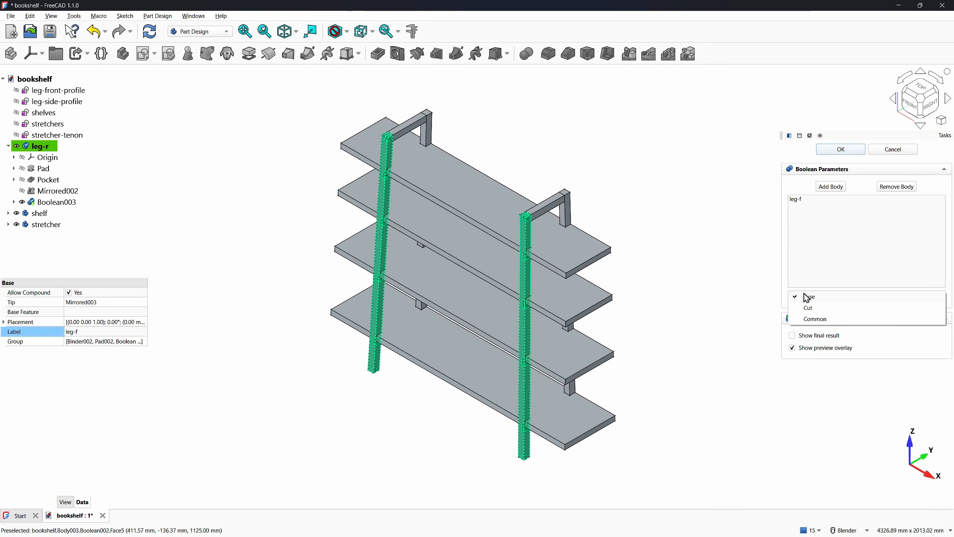
click(809, 294)
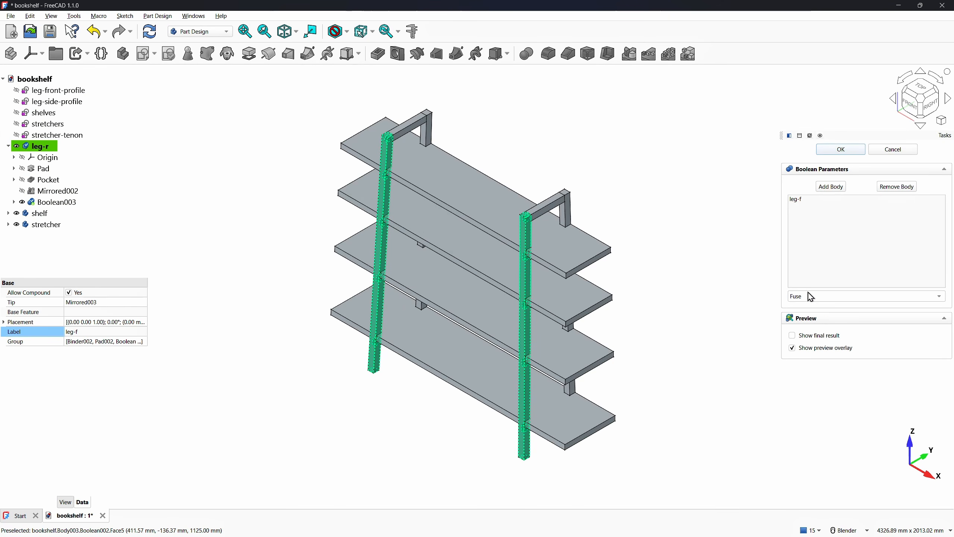
click(830, 152)
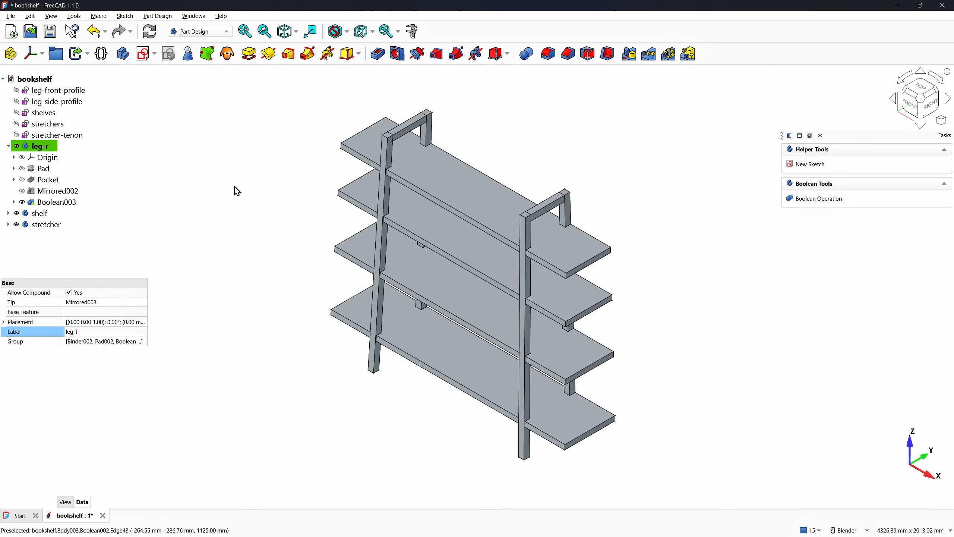
Rename the fused leg-r body to leg and collapse its contents in the model tree
click(29, 149)
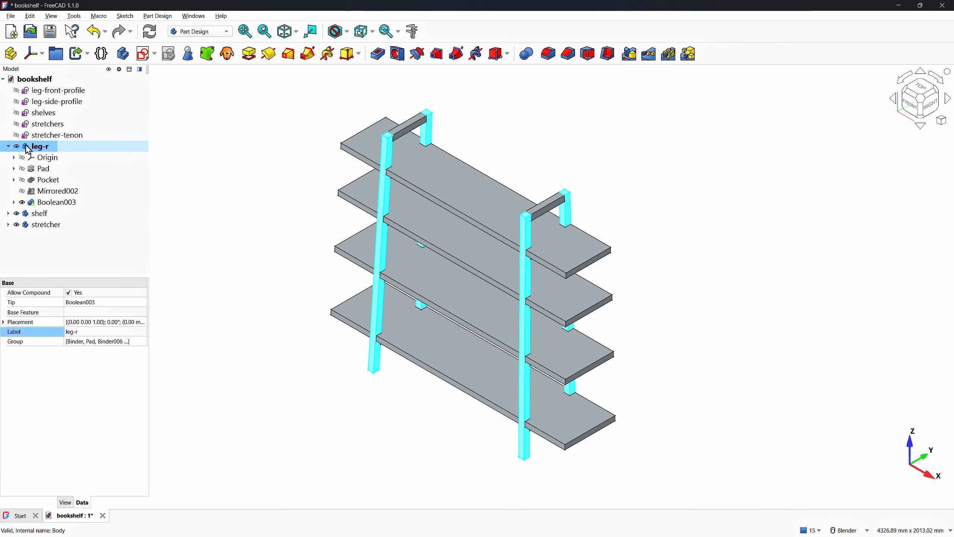
click(86, 334)
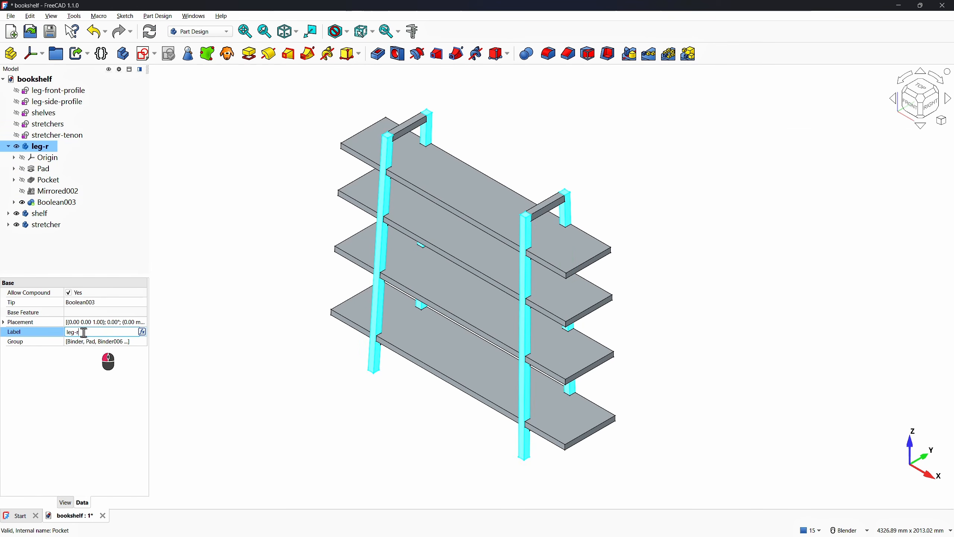
key(BackSpace)
click(208, 295)
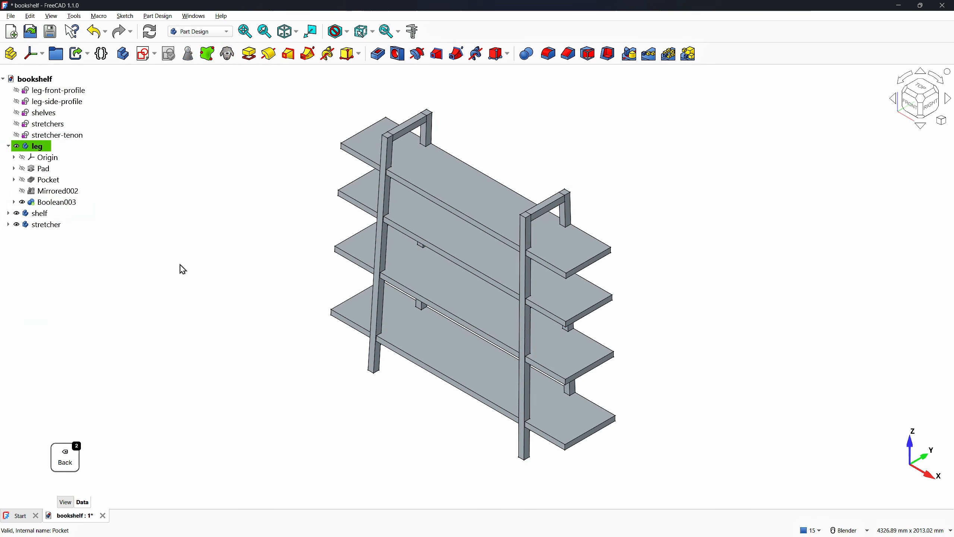
click(8, 147)
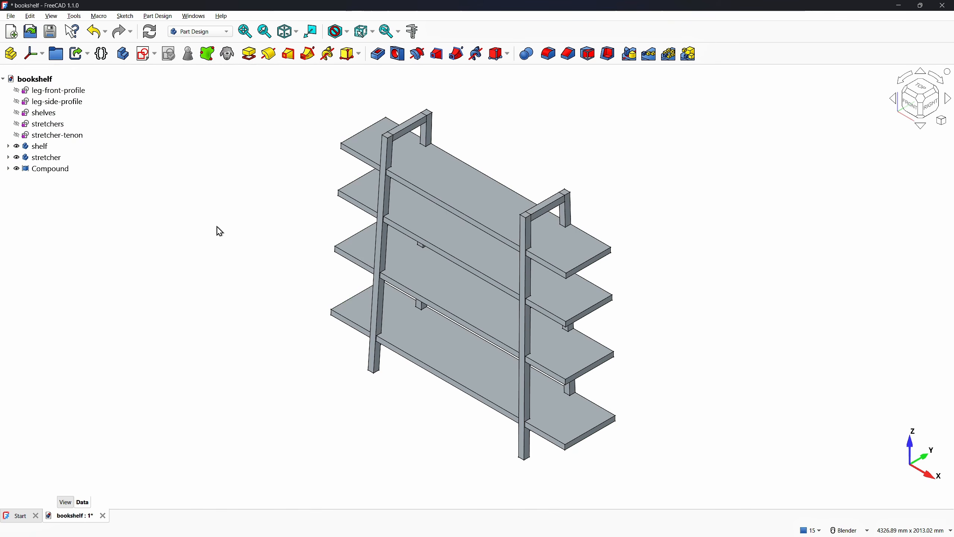
Switch to the Part workbench and undo the creation of the compound from the leg body
click(200, 32)
click(198, 44)
key(ctrl+z)
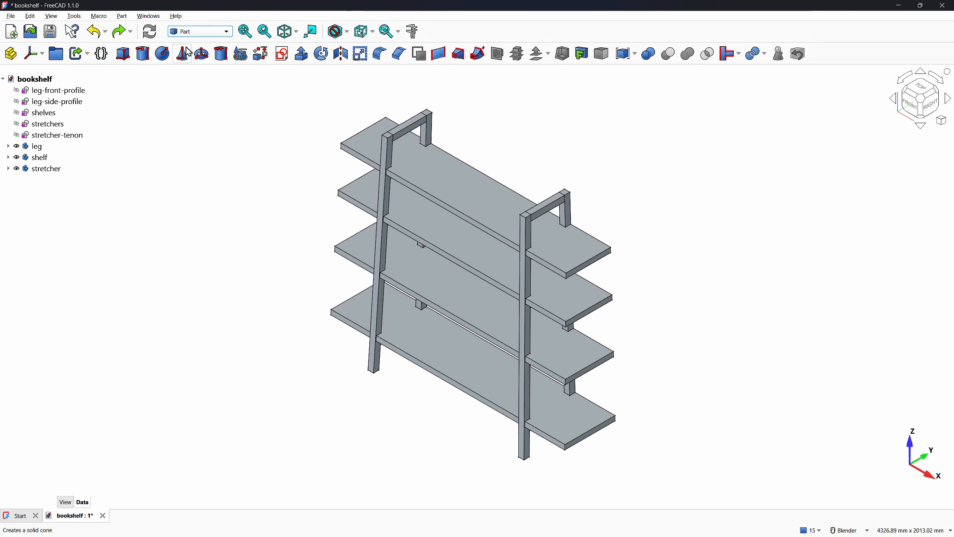
Explode the leg body with Explode Compound and expand the resulting group to check its individual legs
click(43, 149)
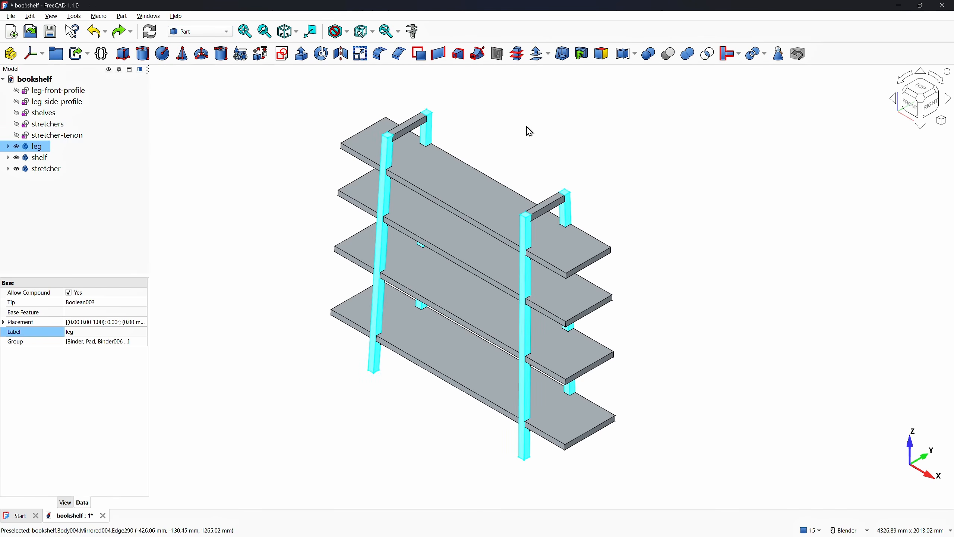
click(640, 54)
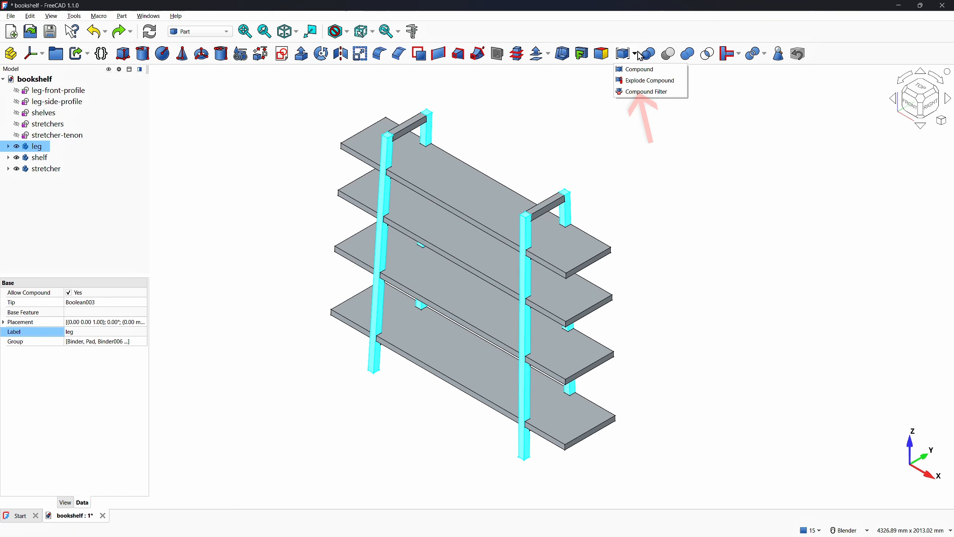
click(649, 81)
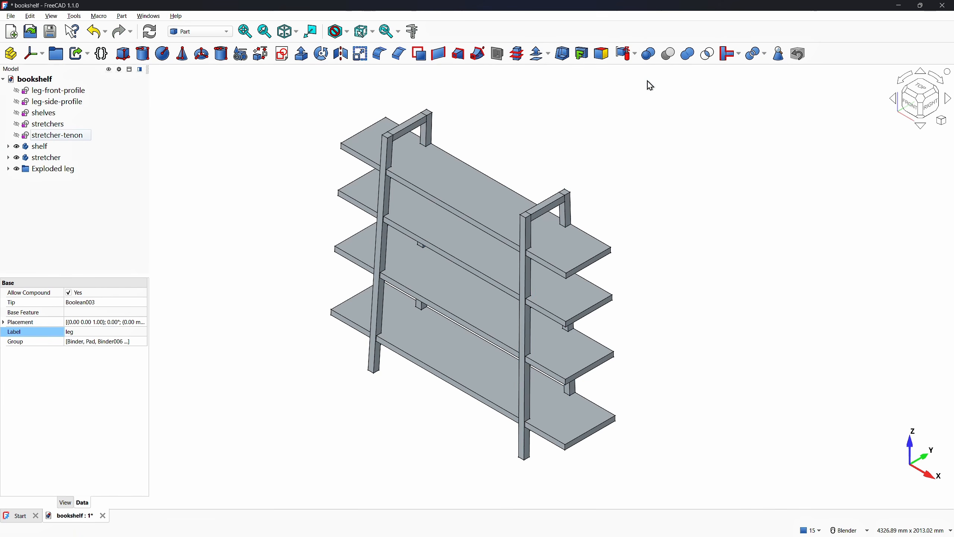
click(8, 169)
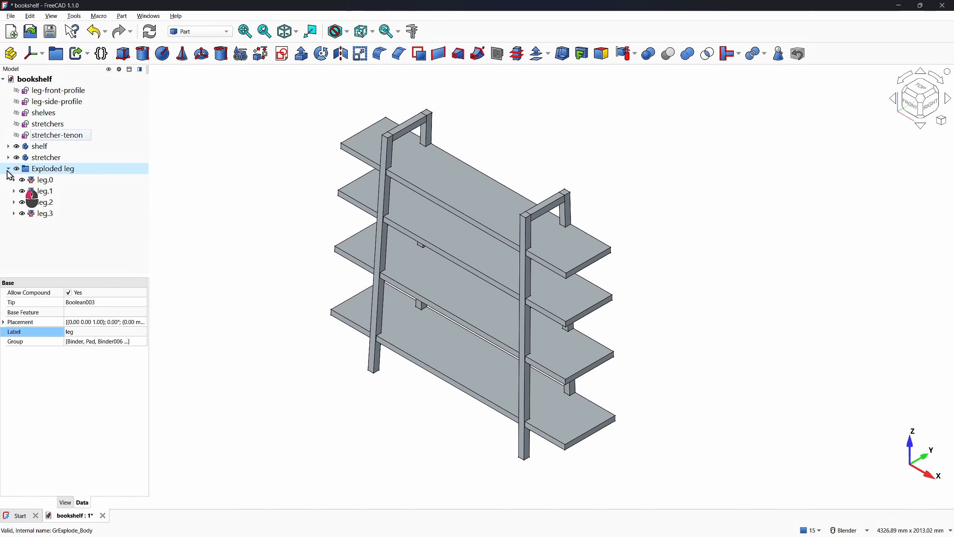
click(43, 180)
click(47, 192)
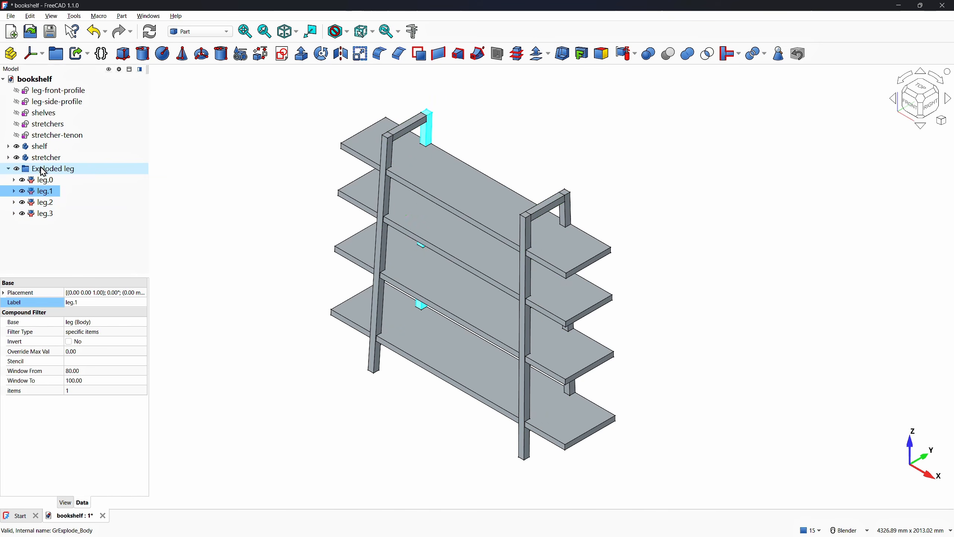
Explode the shelf body and the stretcher body into separate parts with Explode Compound
click(39, 146)
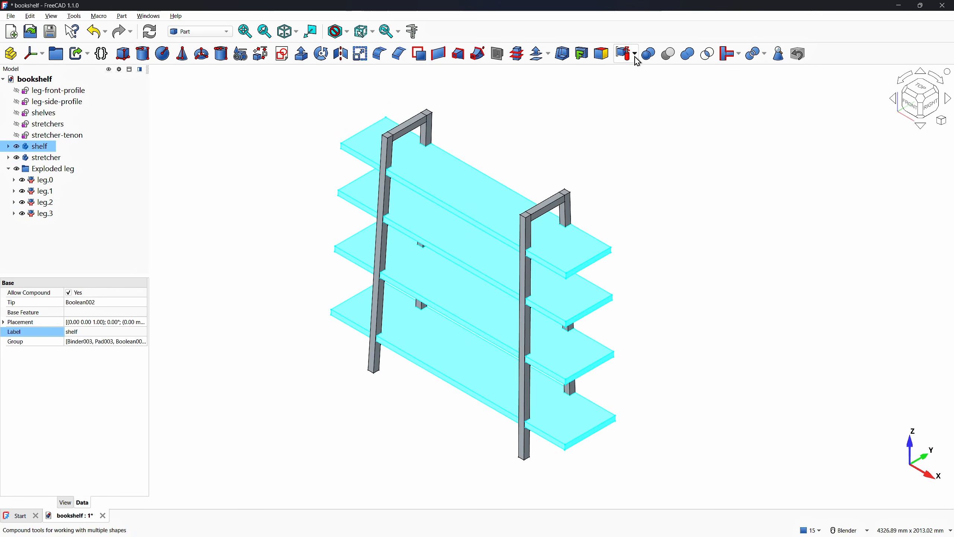
click(622, 53)
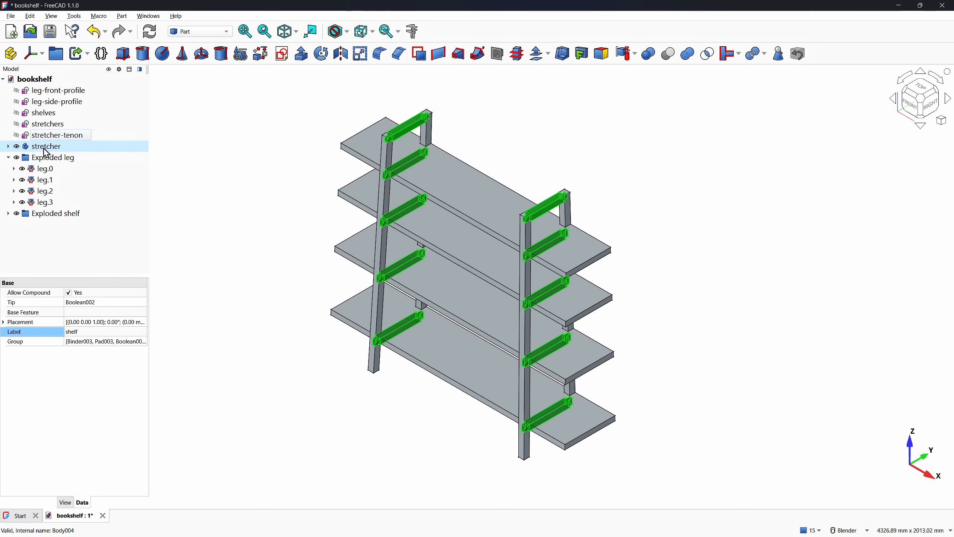
click(45, 147)
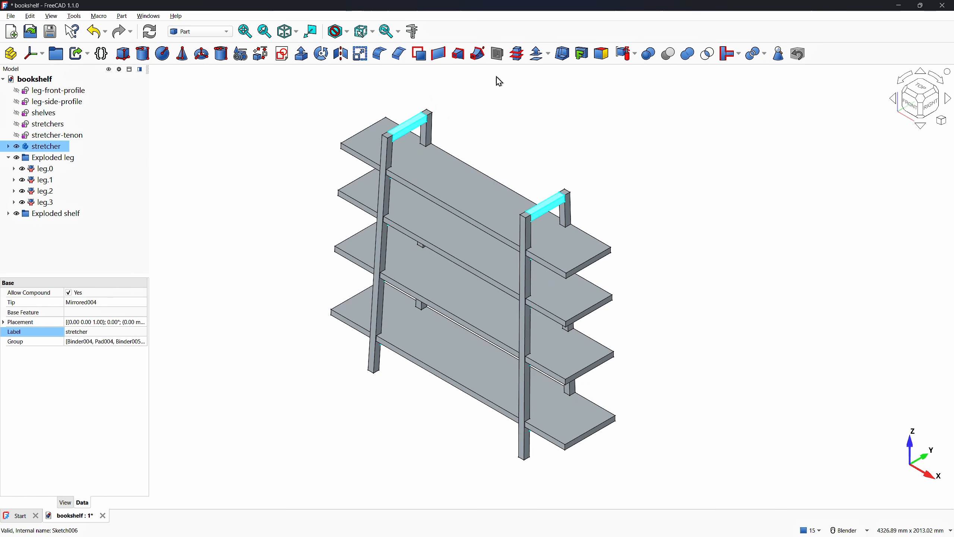
click(622, 54)
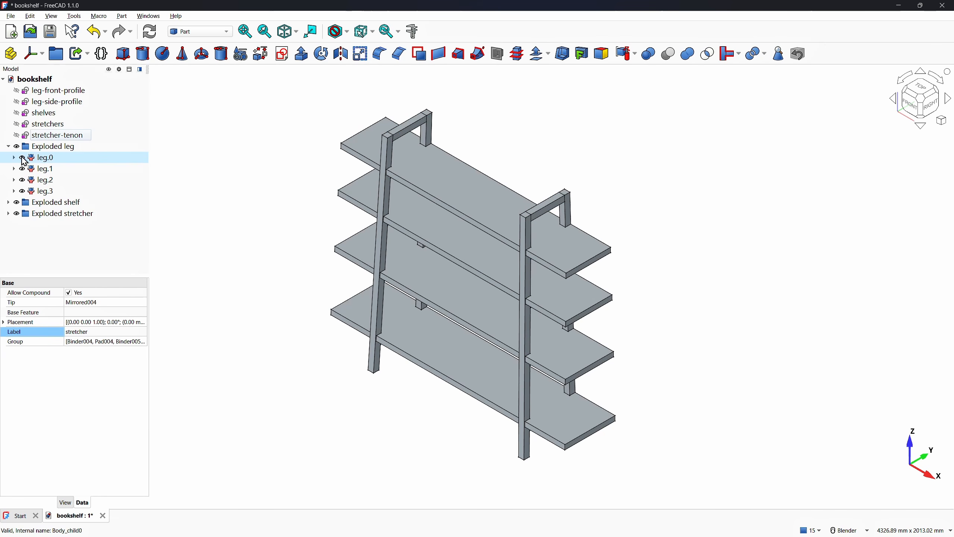
Examine the individual parts in the exploded shelf and stretcher groups, and collapse all three exploded groups
click(9, 203)
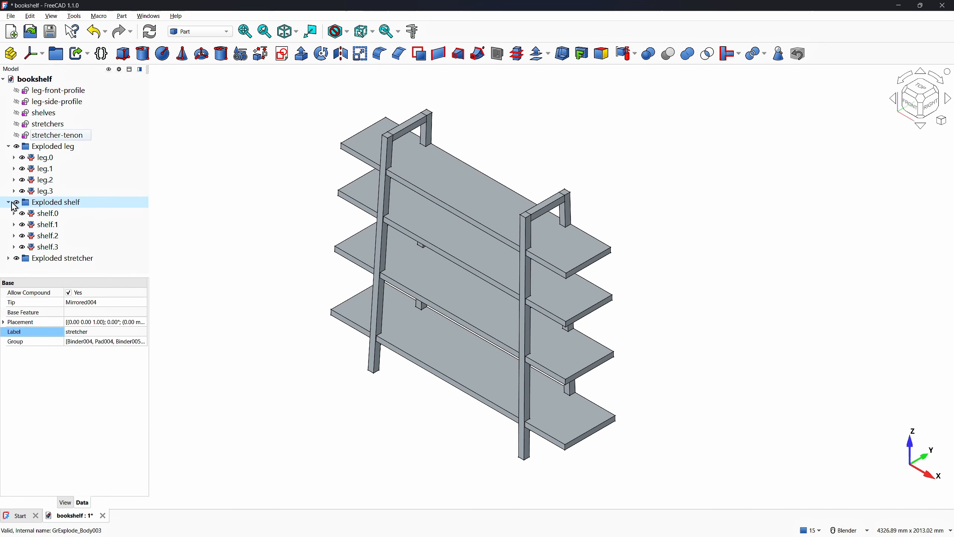
click(8, 258)
scroll(45, 239, down, 3)
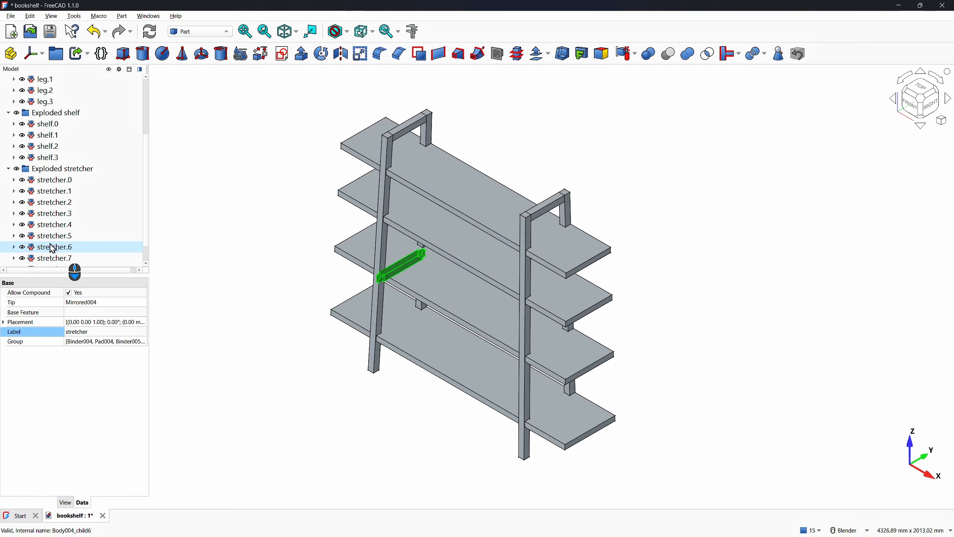
click(8, 169)
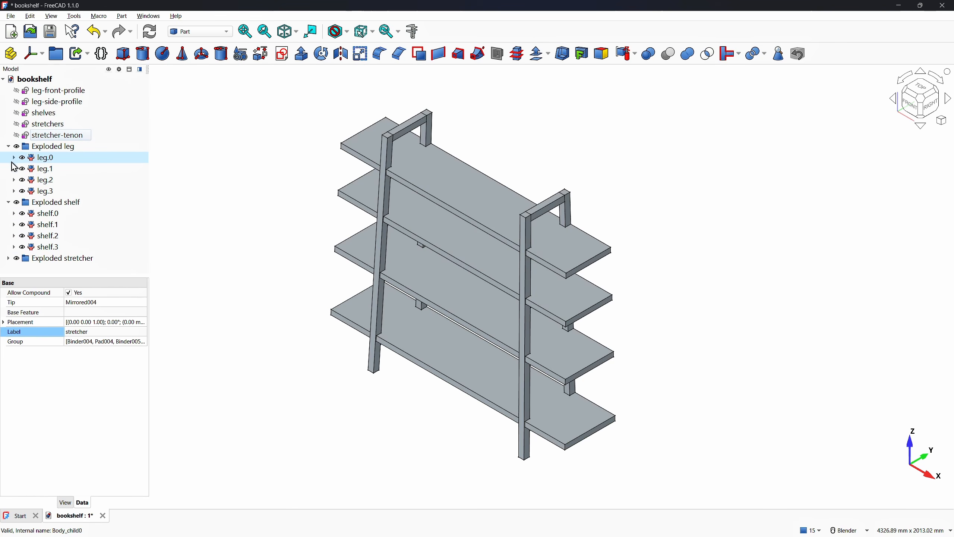
click(6, 207)
click(8, 202)
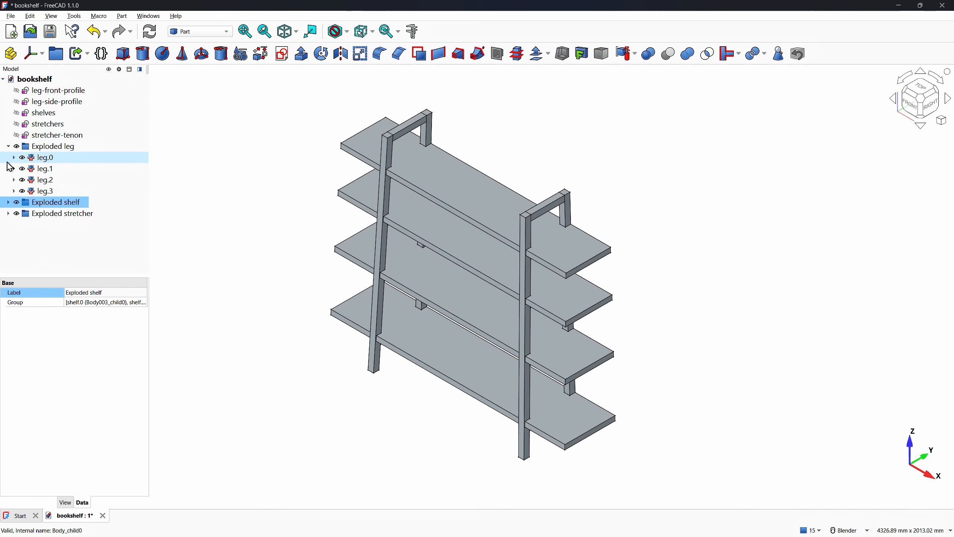
click(8, 146)
In the Assembly workbench, create a group and move the five master sketches and three exploded groups into it
click(224, 209)
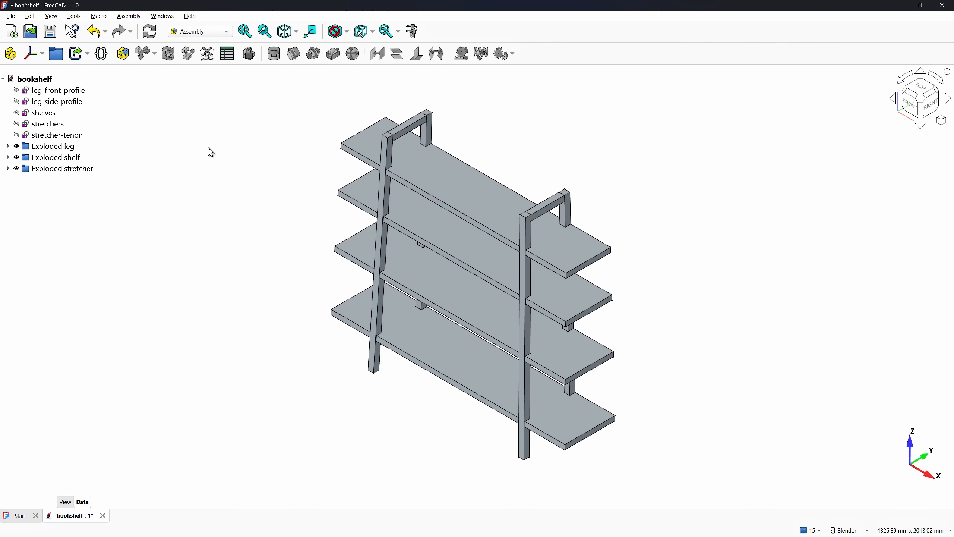
click(58, 62)
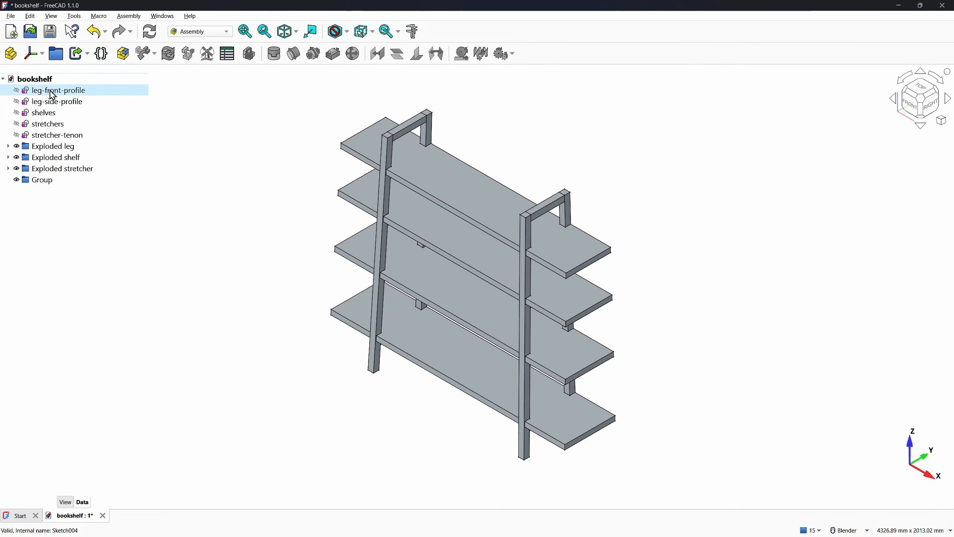
click(53, 91)
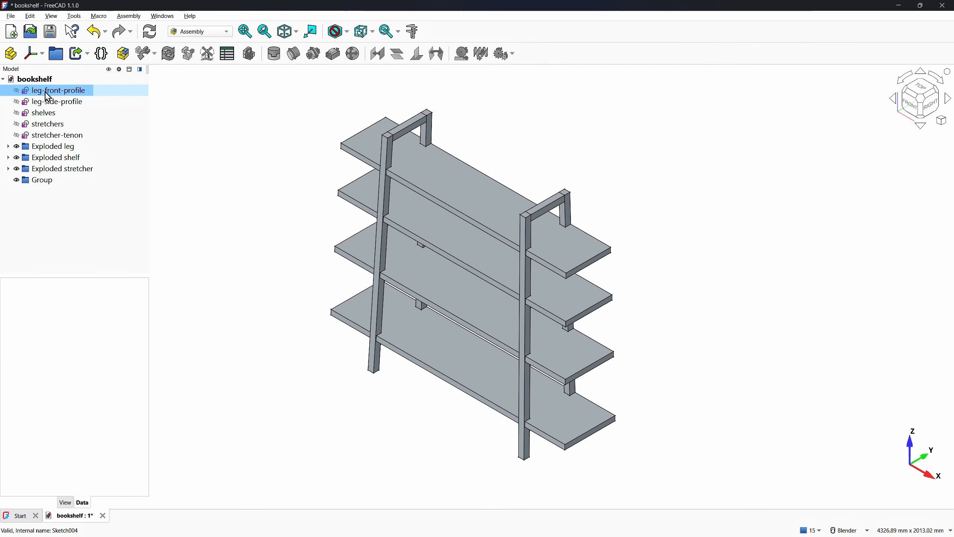
shift+click(40, 169)
drag(39, 169, 37, 179)
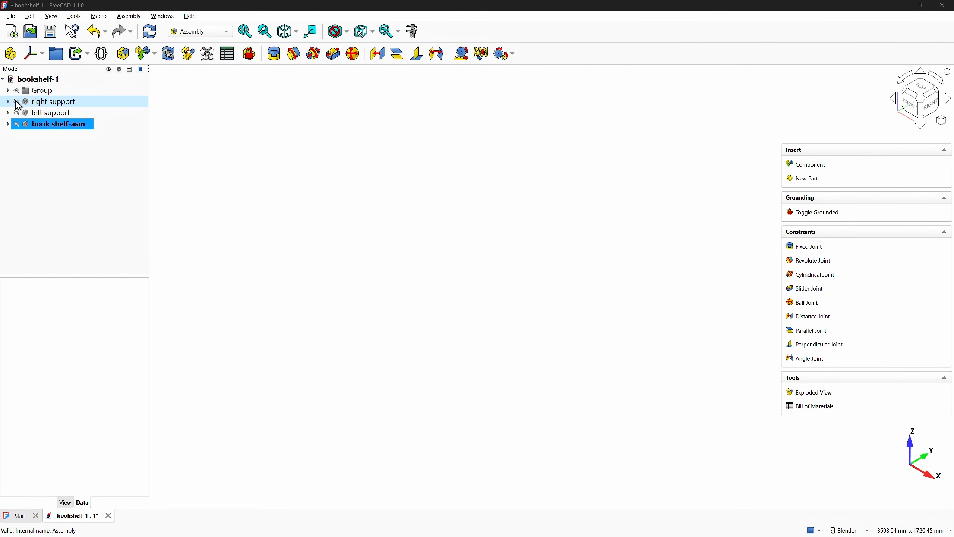
Show and hide the right support and left support assemblies one at a time to examine them
click(17, 102)
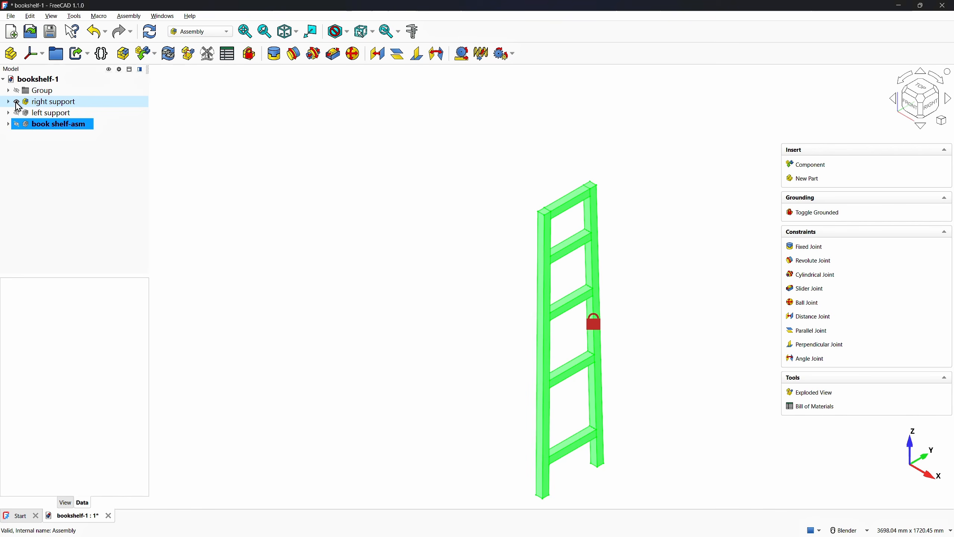
click(17, 102)
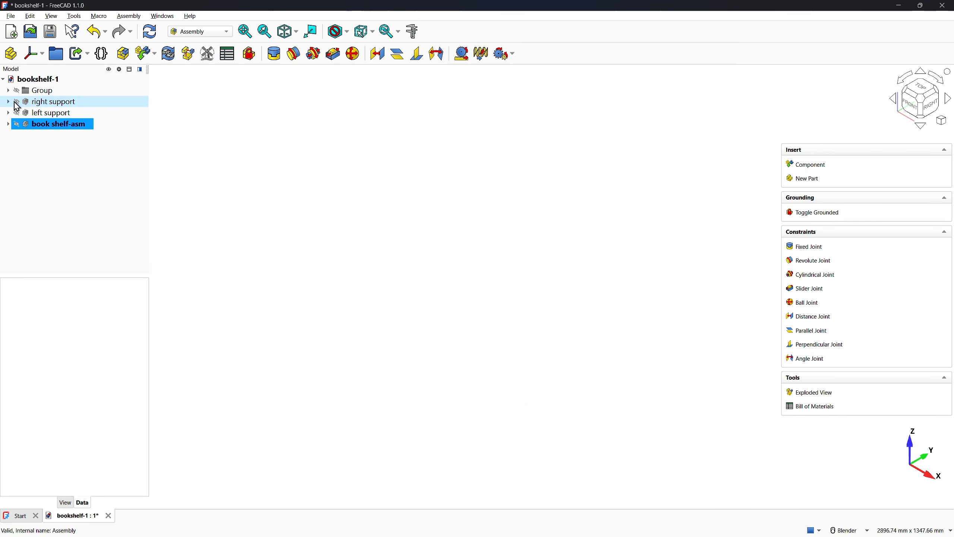
click(16, 113)
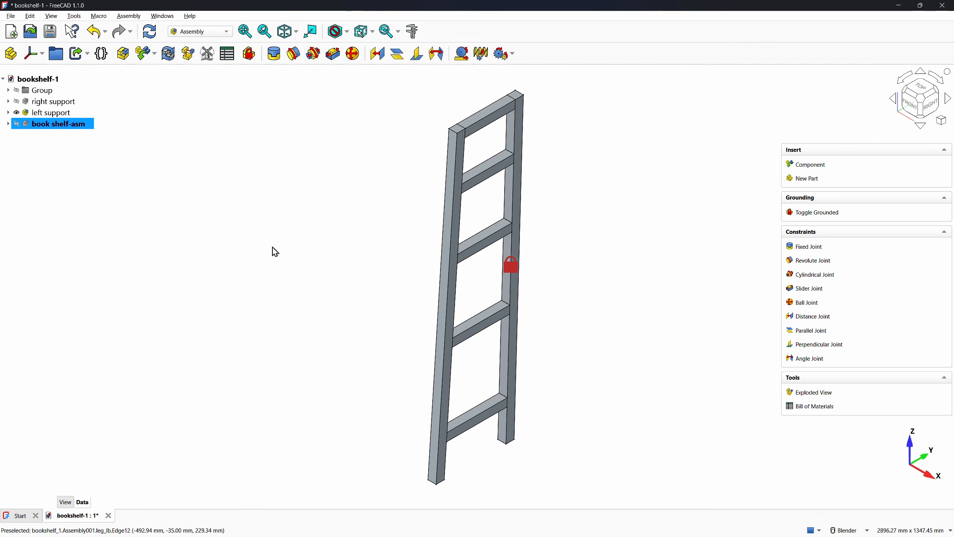
click(16, 113)
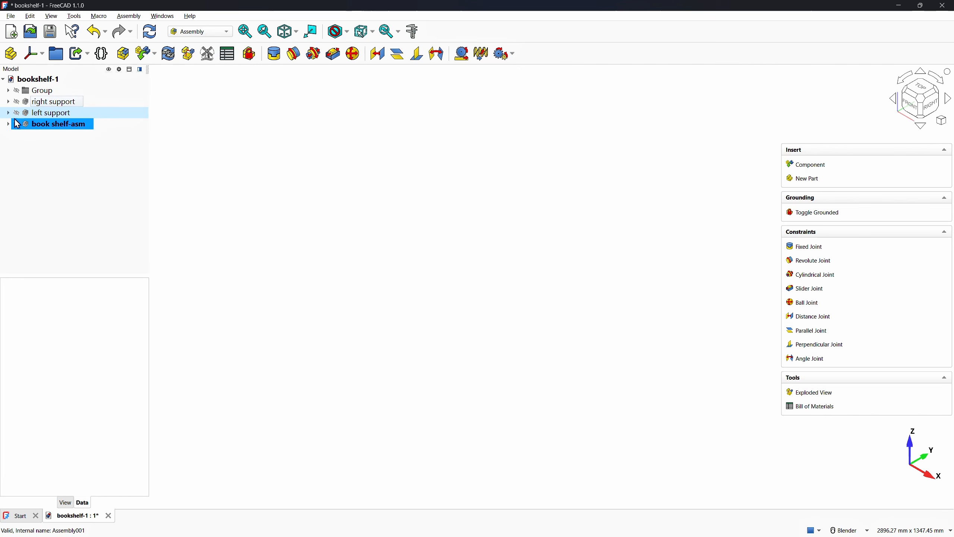
Show the book shelf-asm assembly and expand its contents in the model tree
click(16, 125)
click(7, 124)
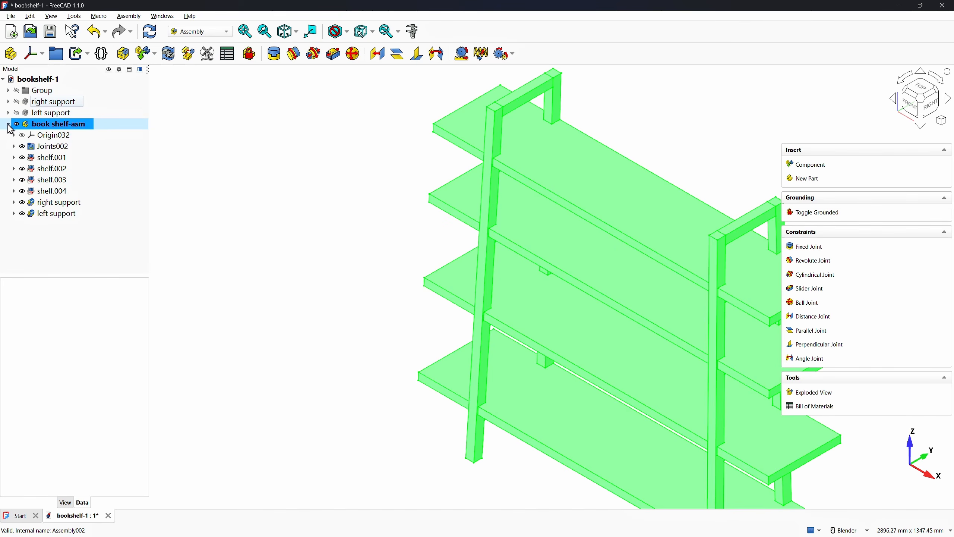
click(46, 127)
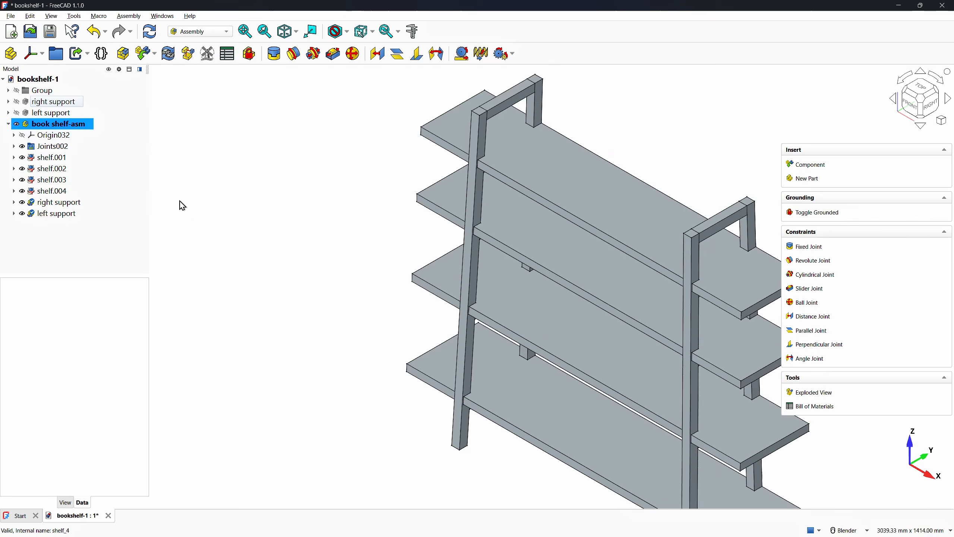
scroll(181, 205, down, 3)
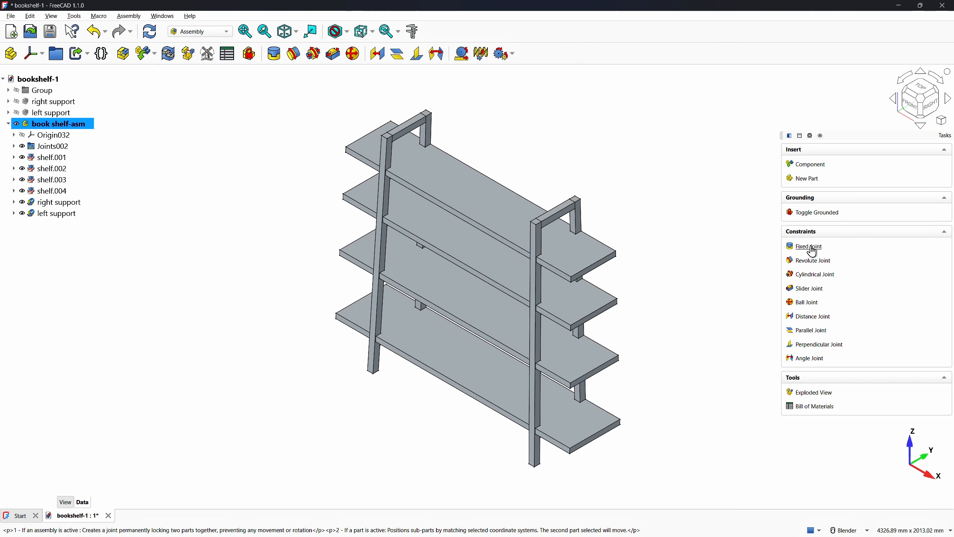